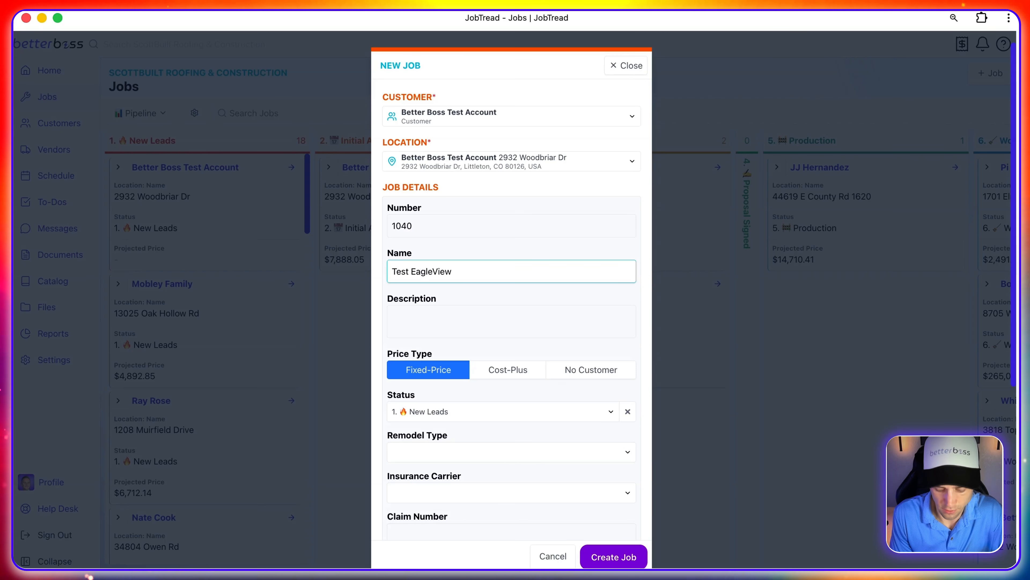
Name the job Test EagleView Project and upload the Better Boss JPG from the June files in Downloads as its cover photo.
text(roject)
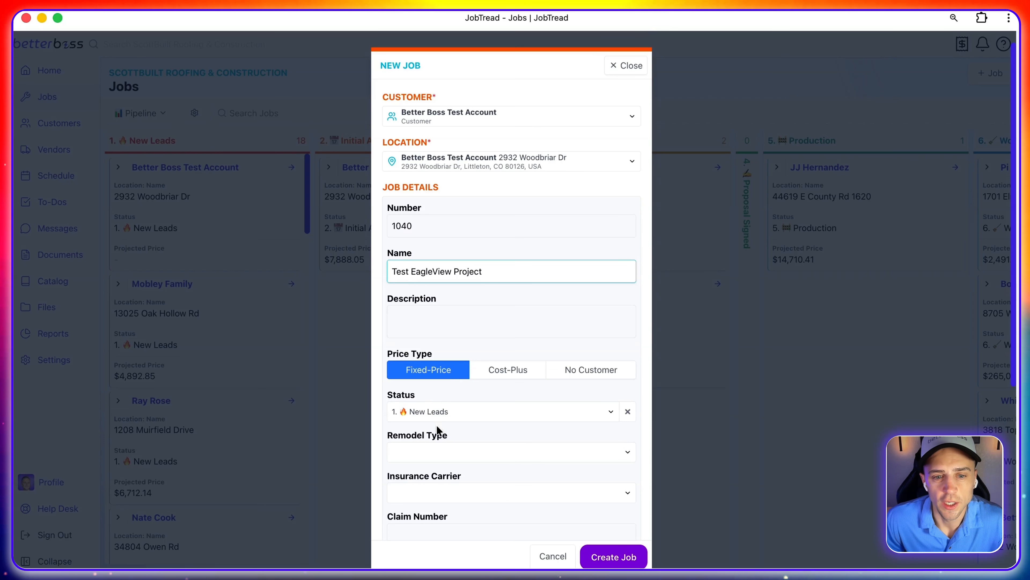
scroll(437, 426, down, 7)
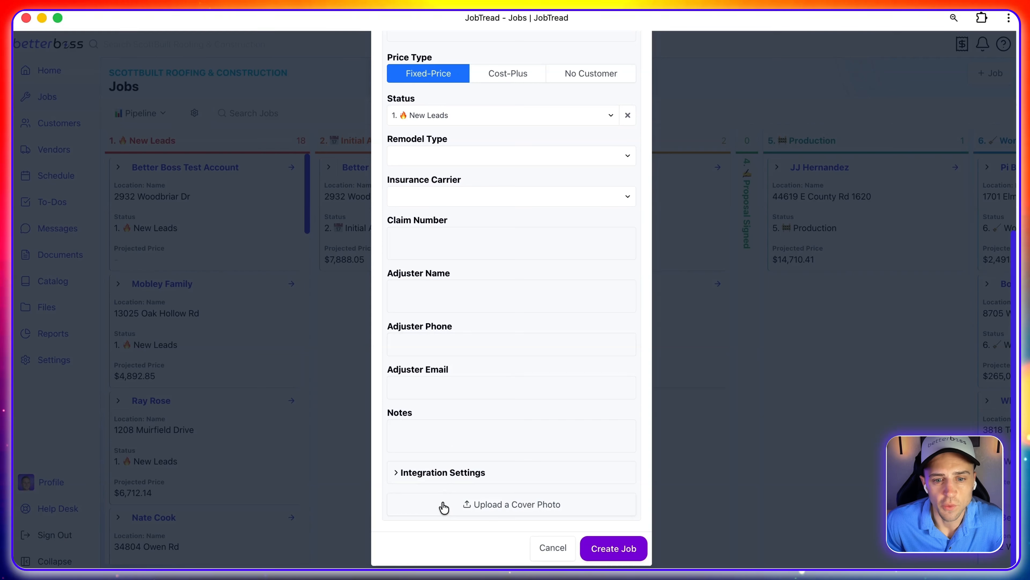
click(444, 506)
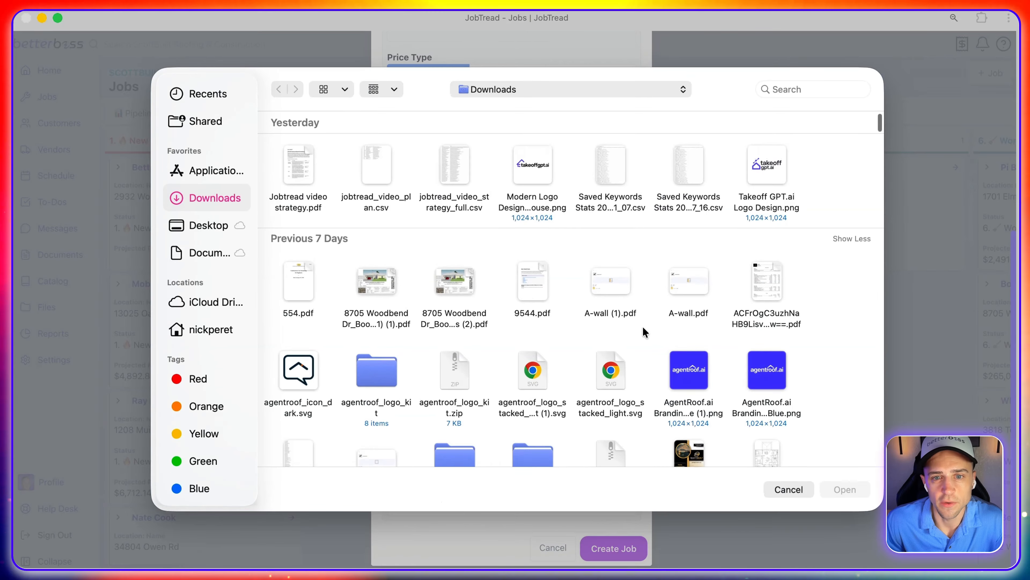
scroll(643, 327, down, 5)
scroll(643, 326, up, 7)
scroll(692, 179, down, 1)
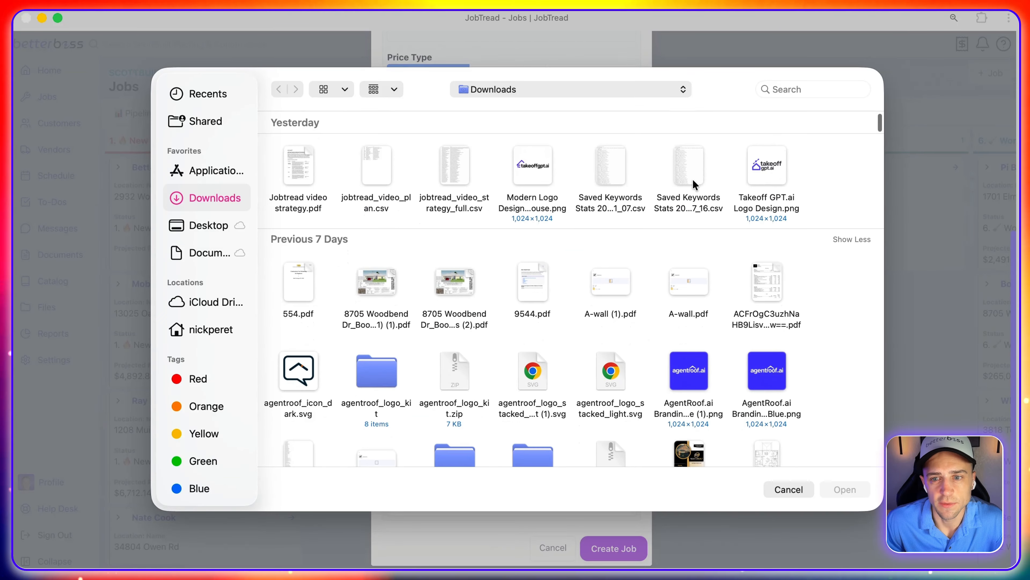
scroll(693, 179, down, 5)
scroll(691, 205, down, 15)
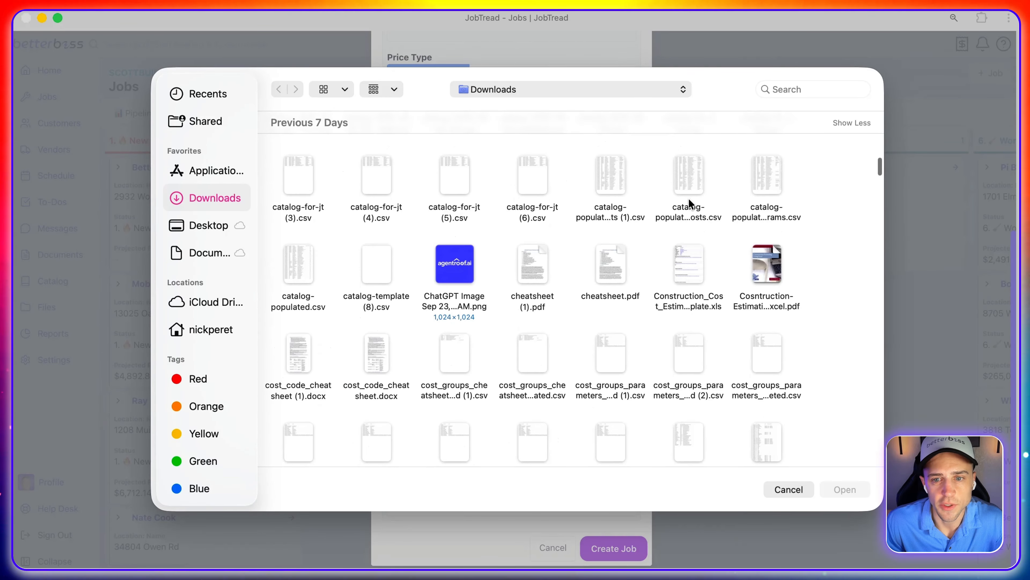
scroll(690, 199, down, 20)
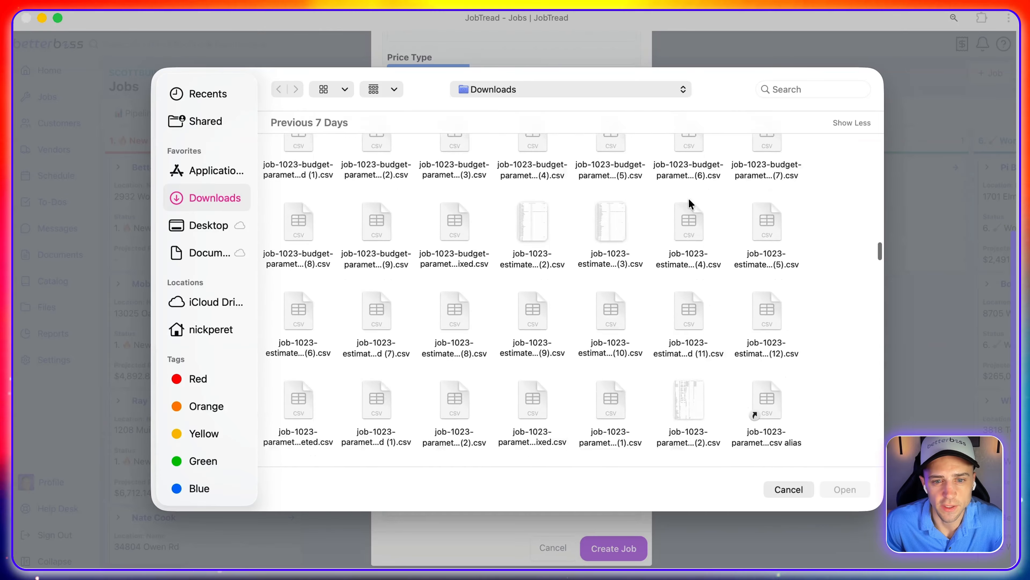
scroll(689, 199, down, 20)
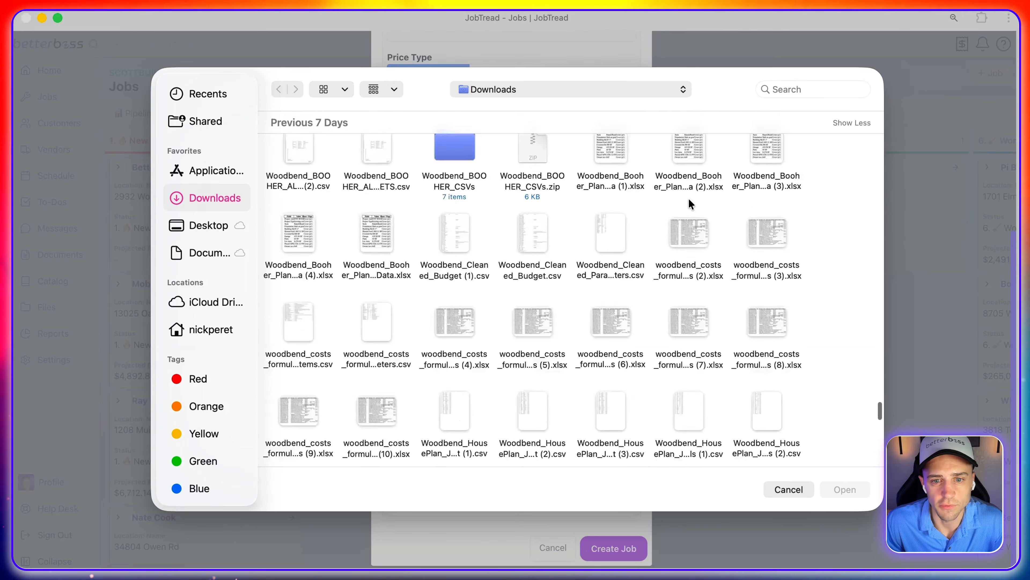
scroll(689, 198, down, 15)
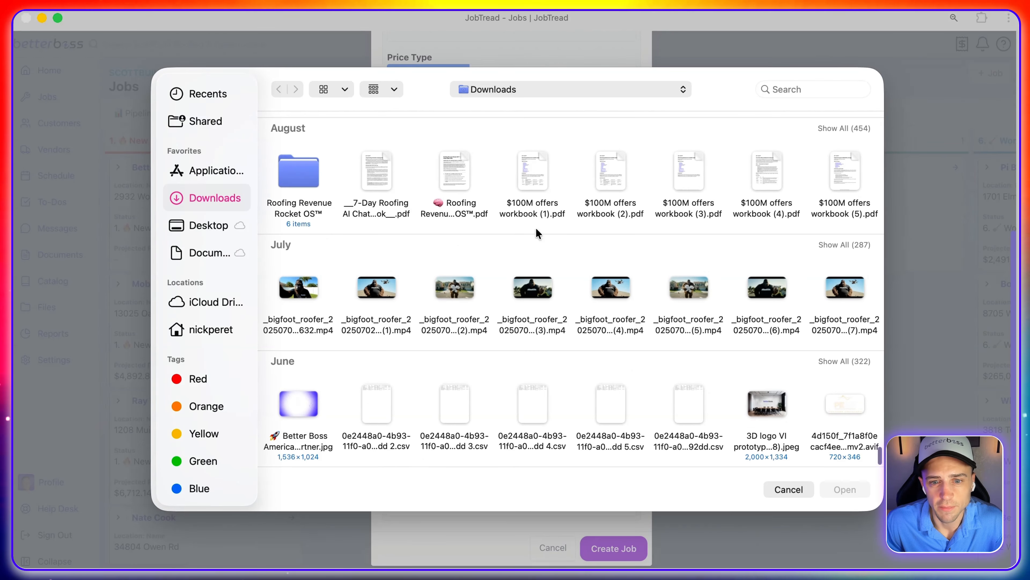
double_click(293, 403)
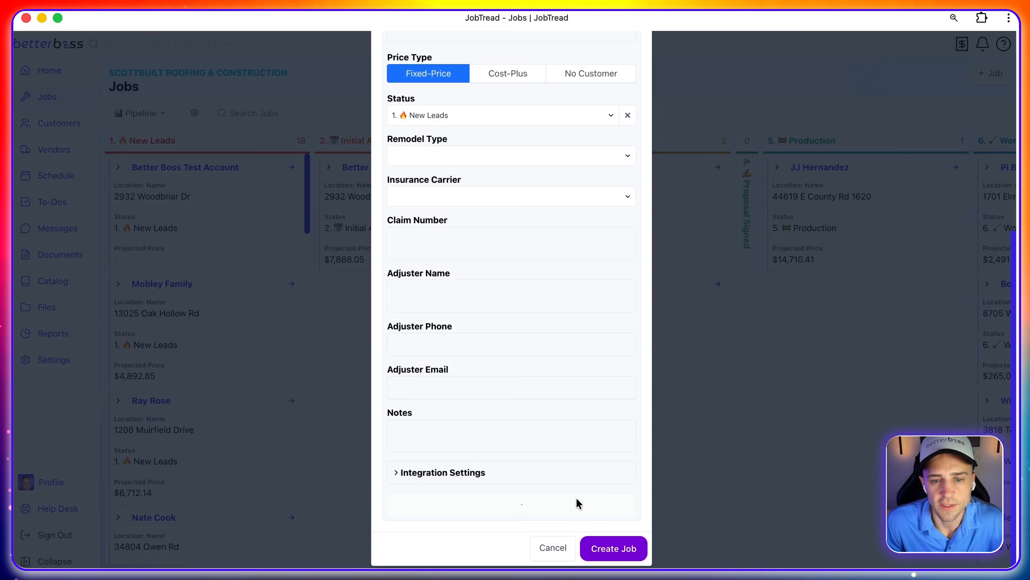
Create the job, and show and hide the financial summary on its dashboard.
scroll(576, 497, down, 5)
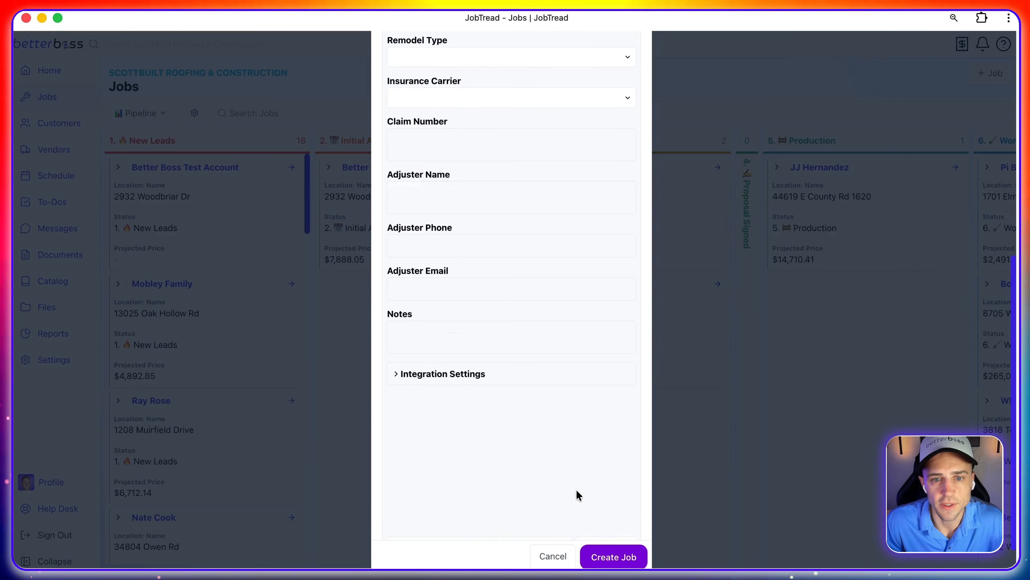
click(615, 546)
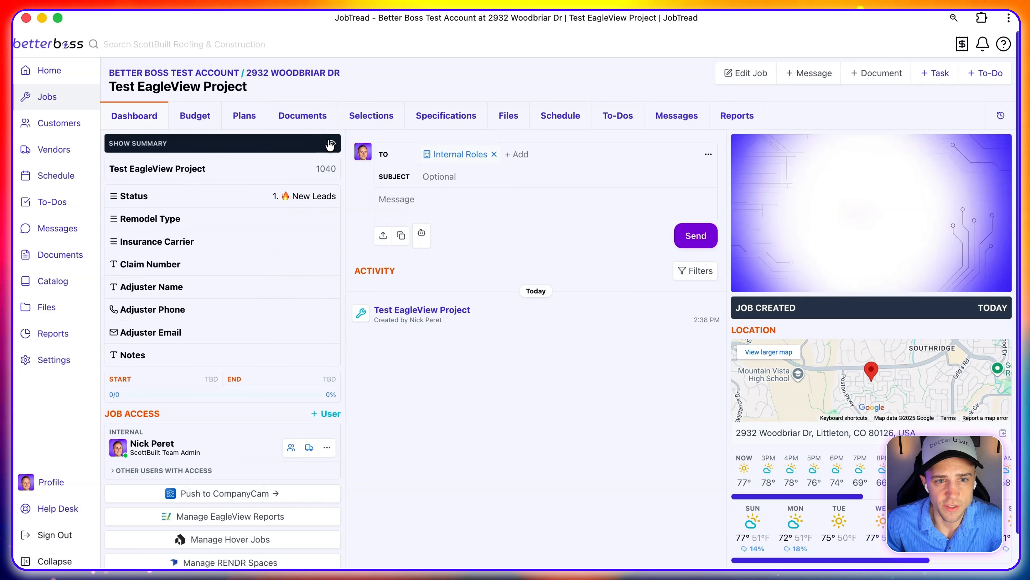
click(277, 144)
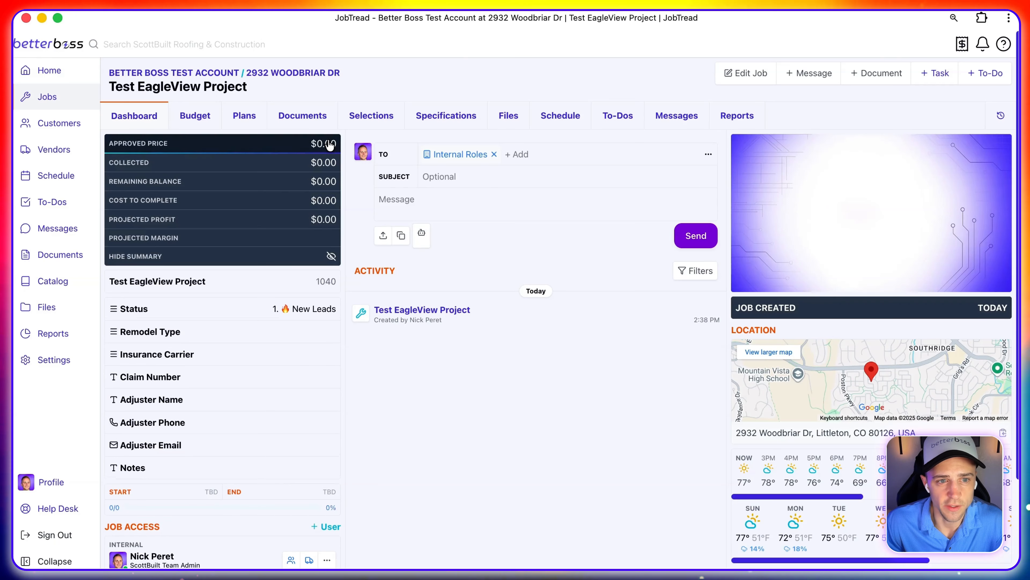
click(331, 257)
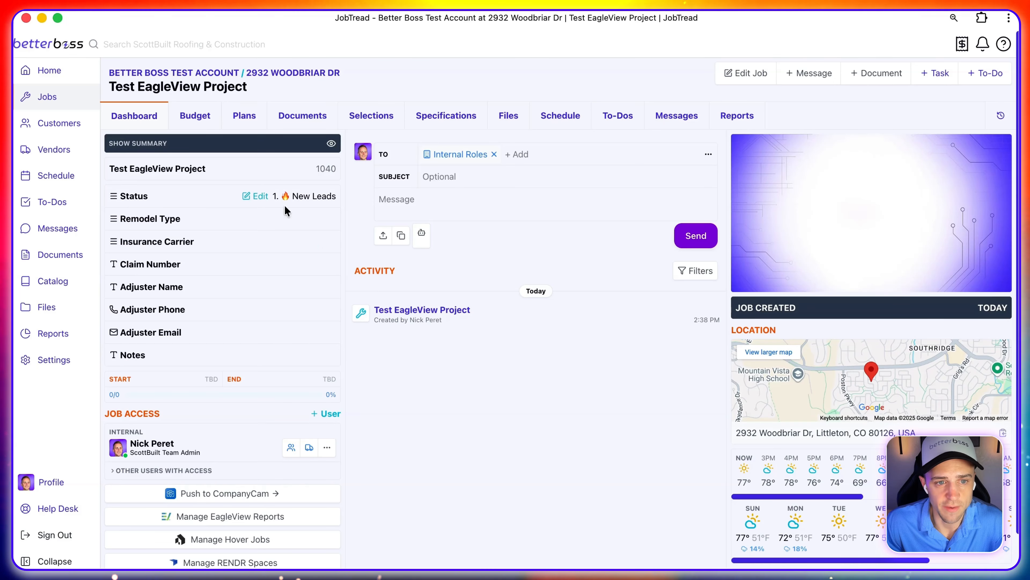
Give the Better Boss Test Account customer contact access to the job.
scroll(174, 325, down, 2)
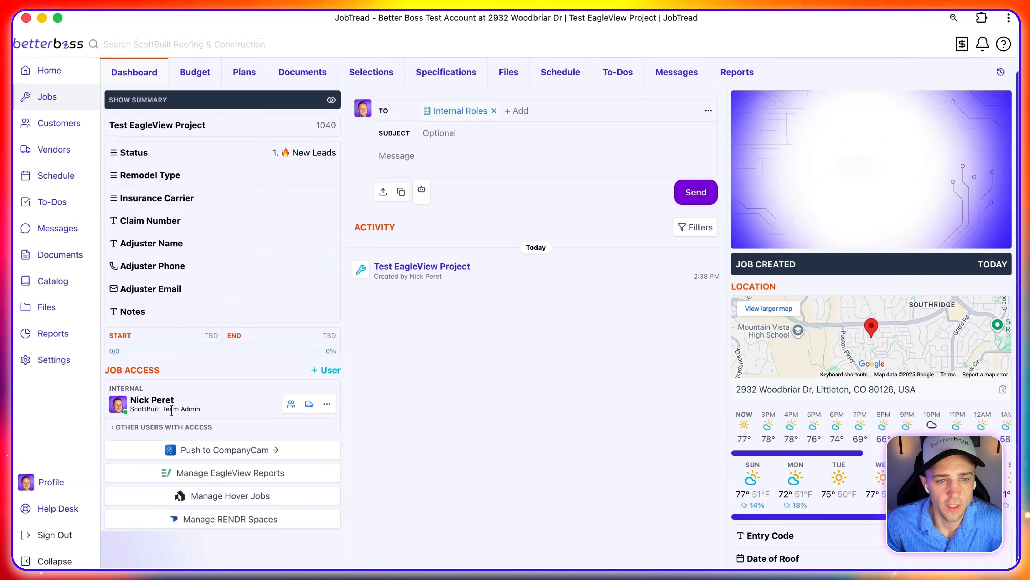
click(323, 370)
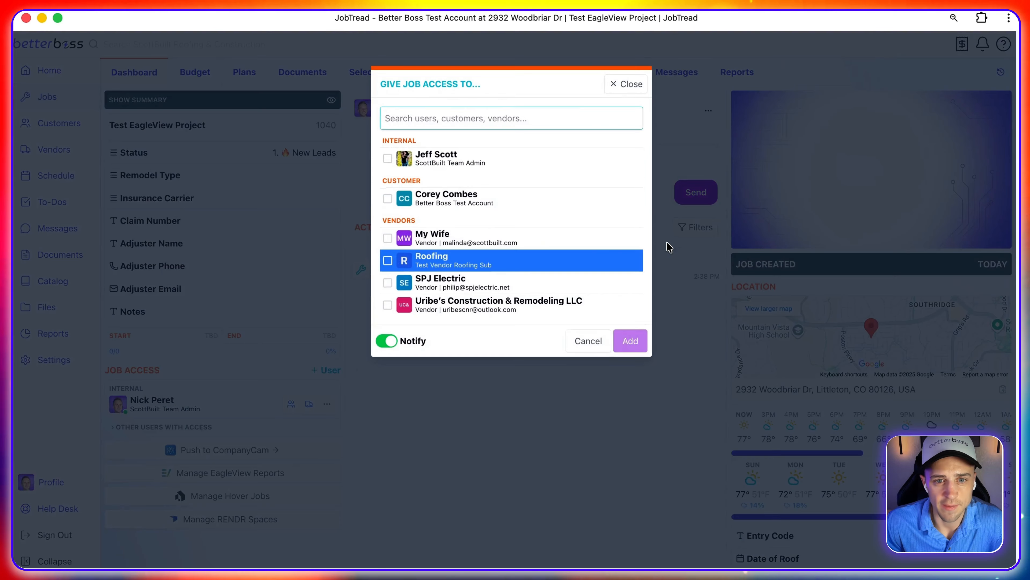
click(466, 198)
click(631, 341)
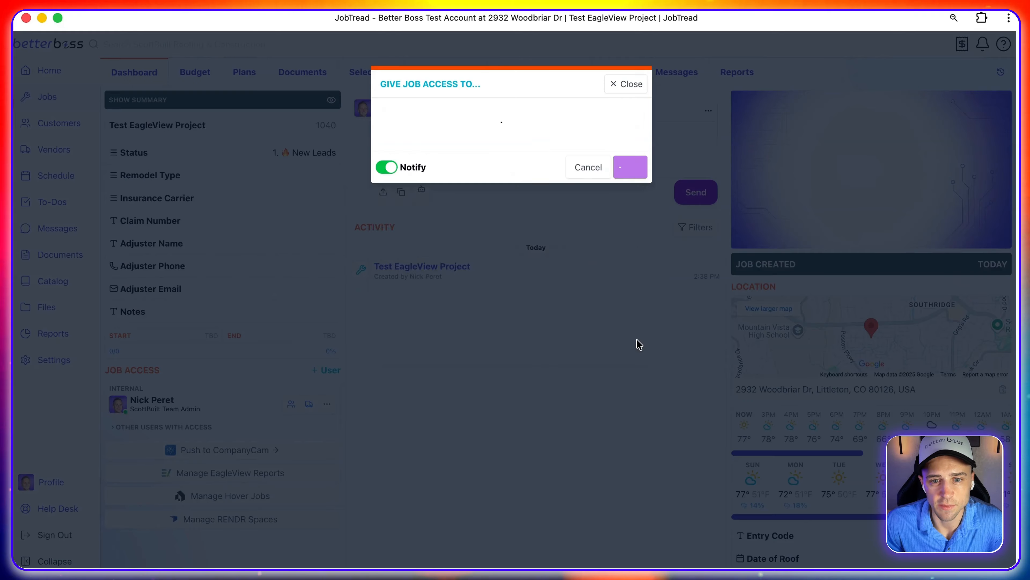
Preview the job as the customer contact, check the specifications, files and messages they can see, and exit the preview.
click(327, 406)
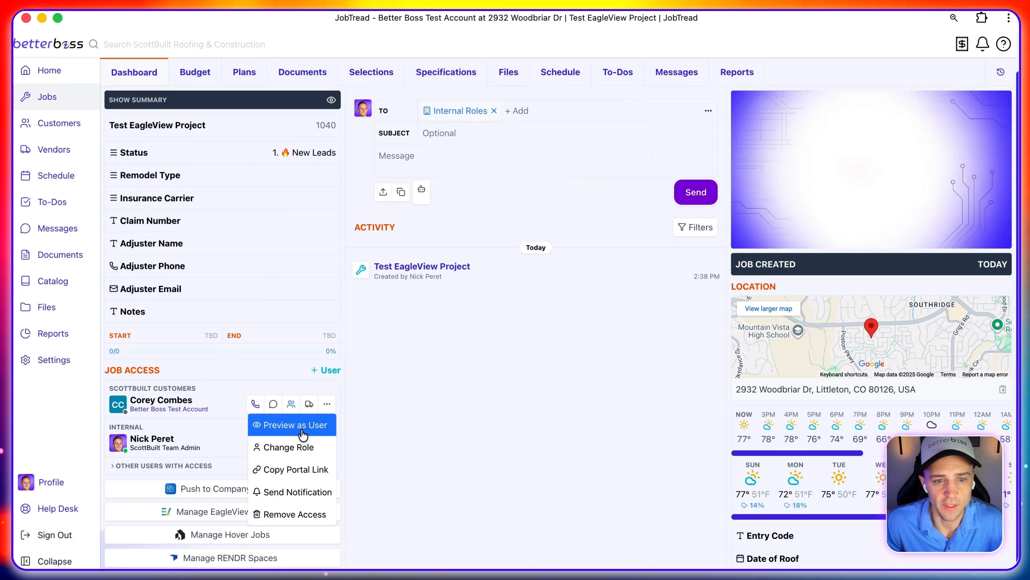
click(299, 425)
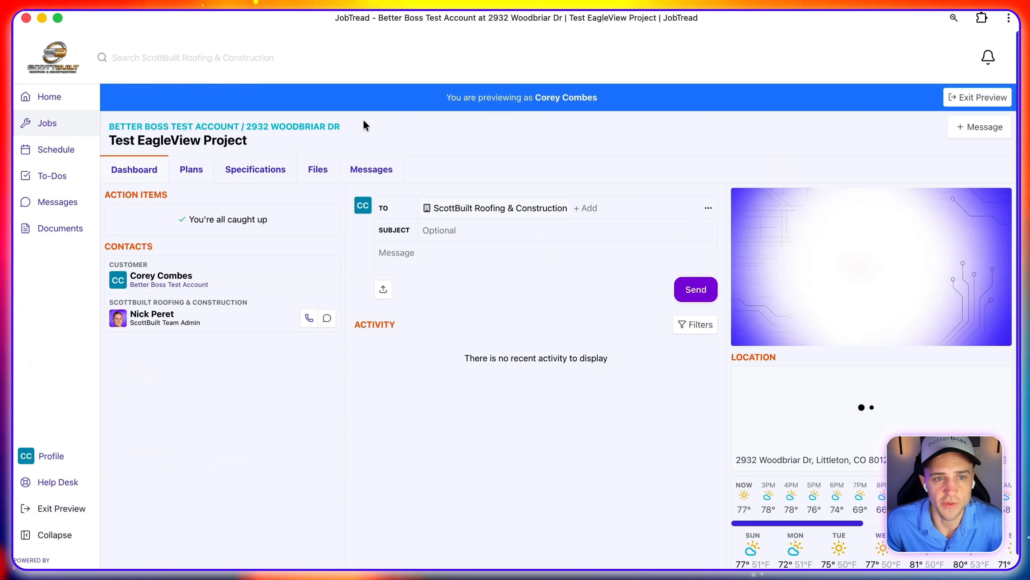
click(248, 175)
click(330, 179)
click(388, 175)
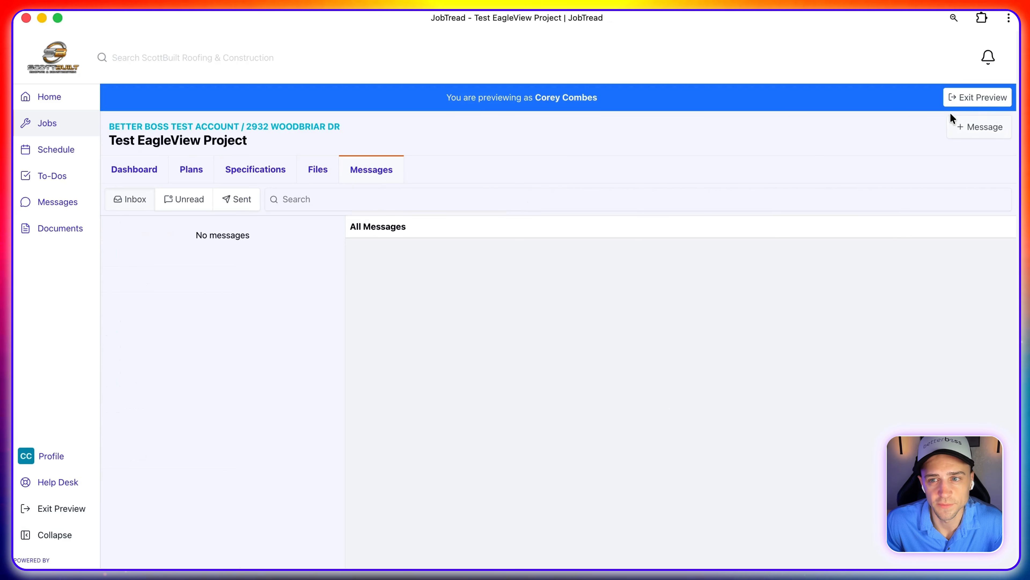
click(954, 106)
Add the catalog cost group "ScottBuilt Roofing Systems — Built to Last. Built for You." to the job's empty budget.
scroll(260, 357, down, 2)
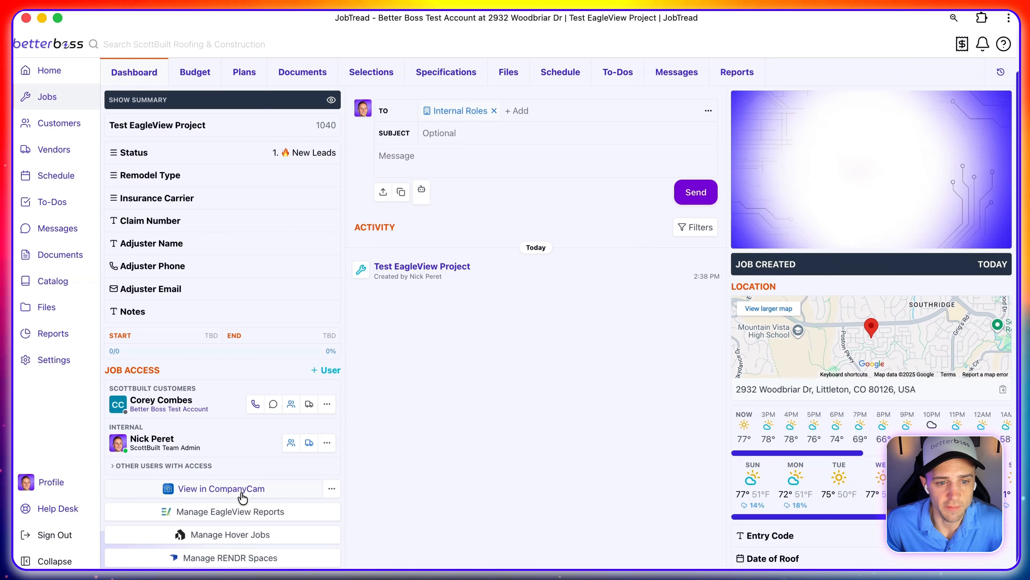
scroll(392, 466, up, 2)
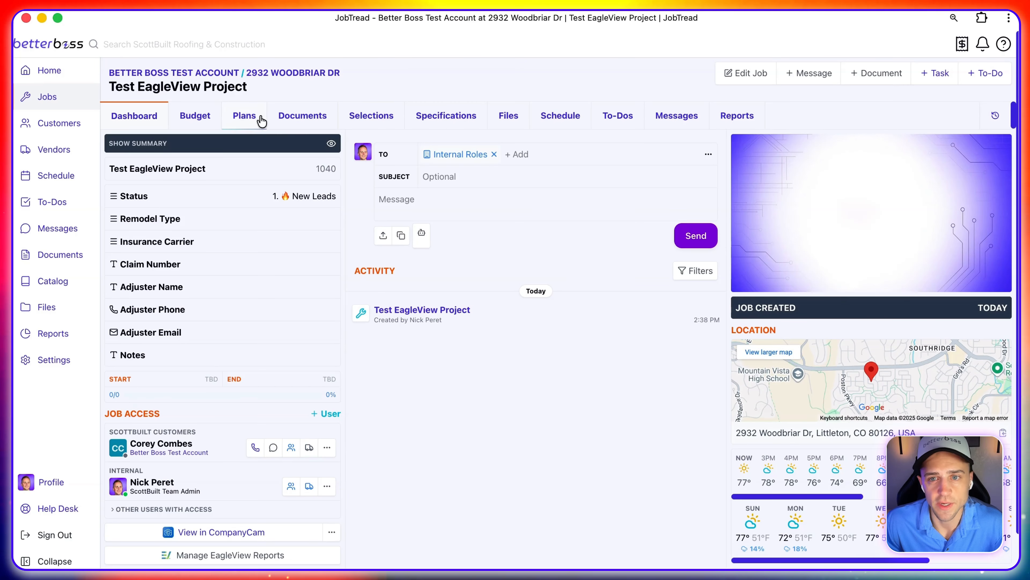
click(195, 120)
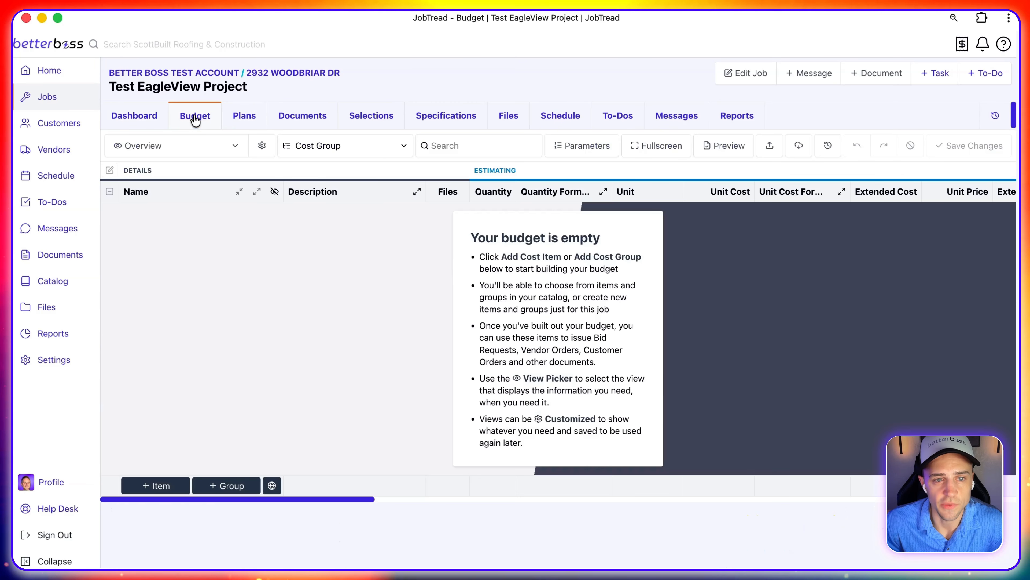
click(224, 486)
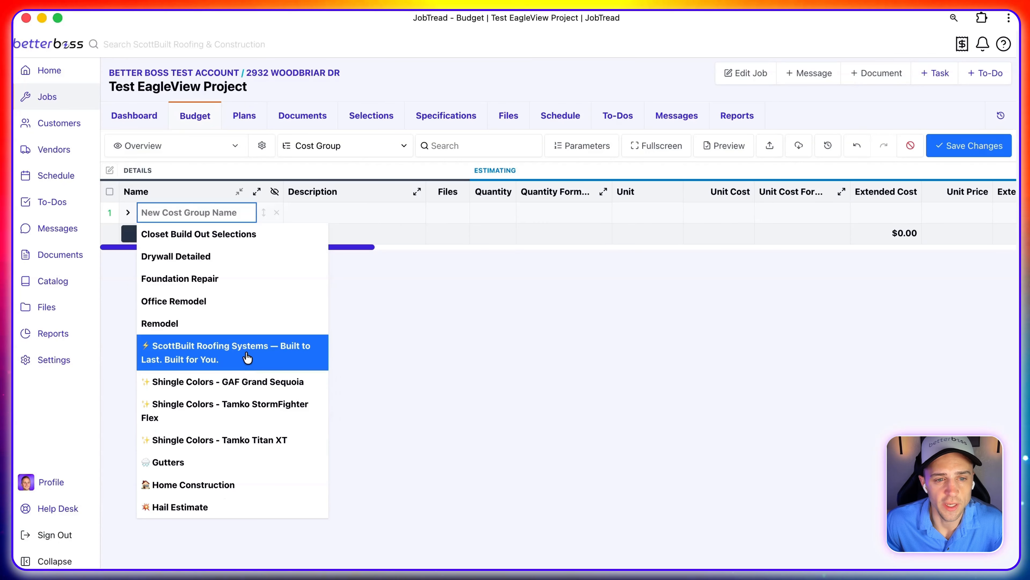
click(226, 346)
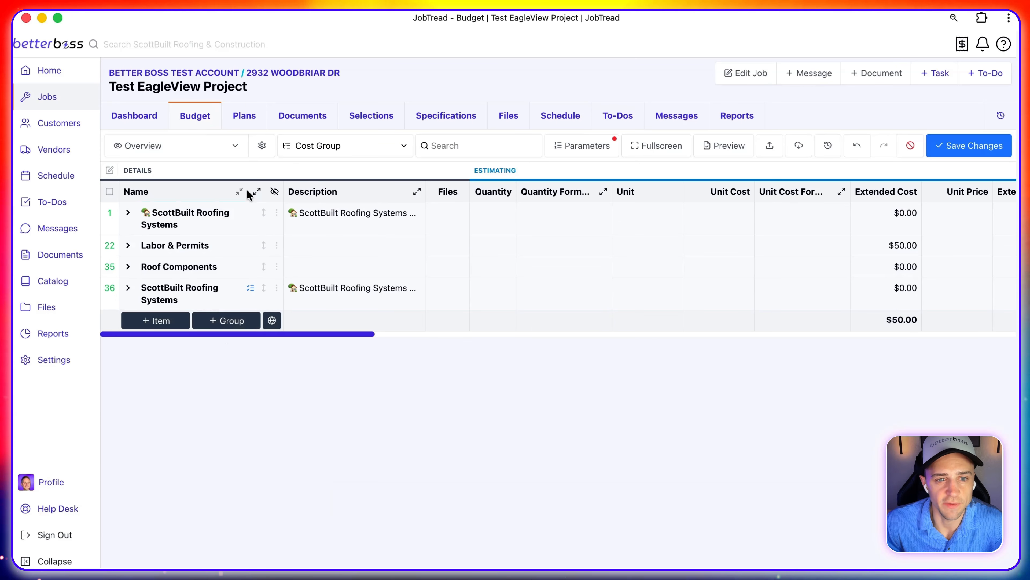
Expand all budget cost groups to review their line items and collapse them again.
click(256, 193)
click(256, 194)
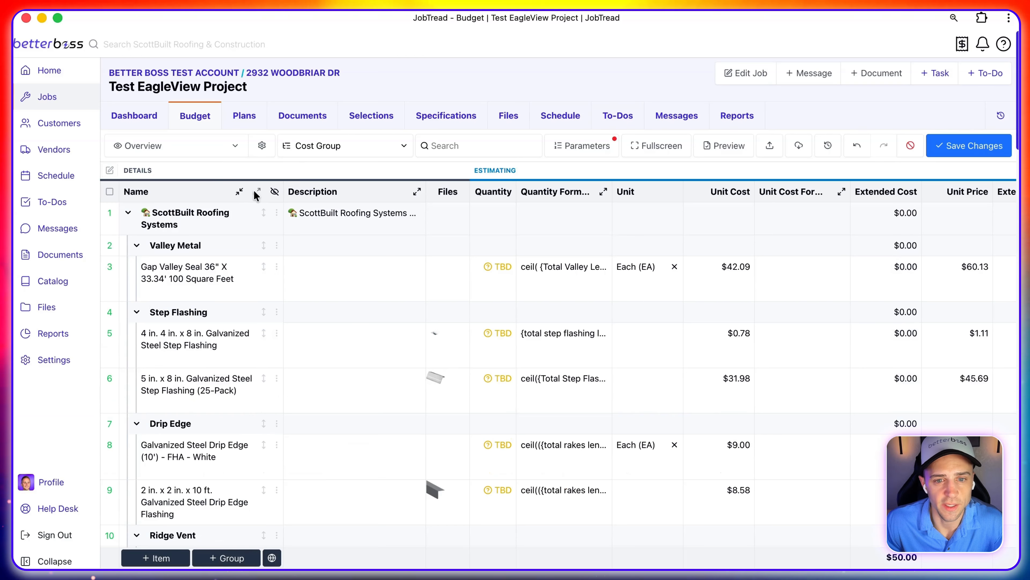
click(240, 192)
click(240, 192)
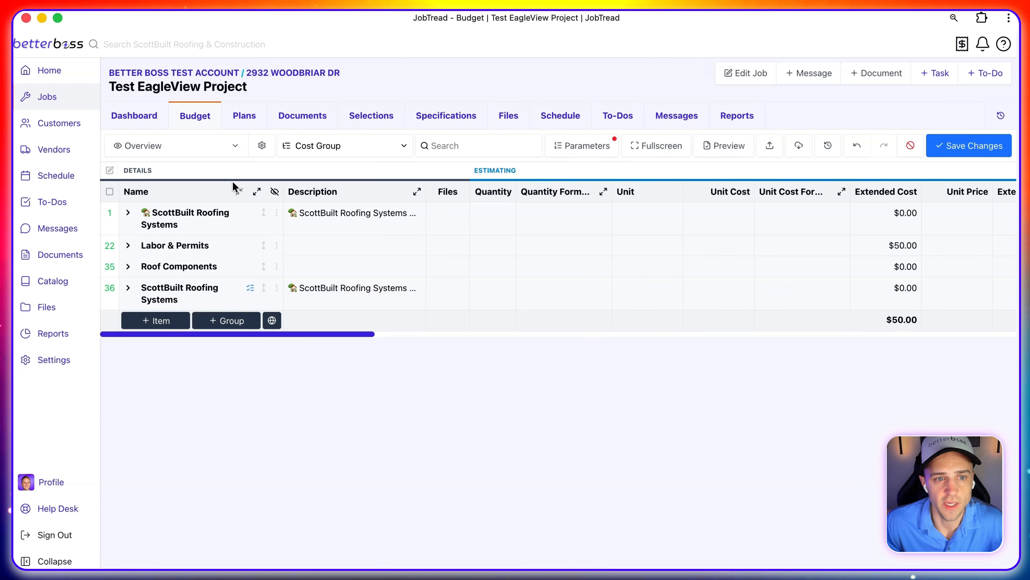
Set the margin to 30 for all budget groups and items with a mass action and save the budget.
click(109, 191)
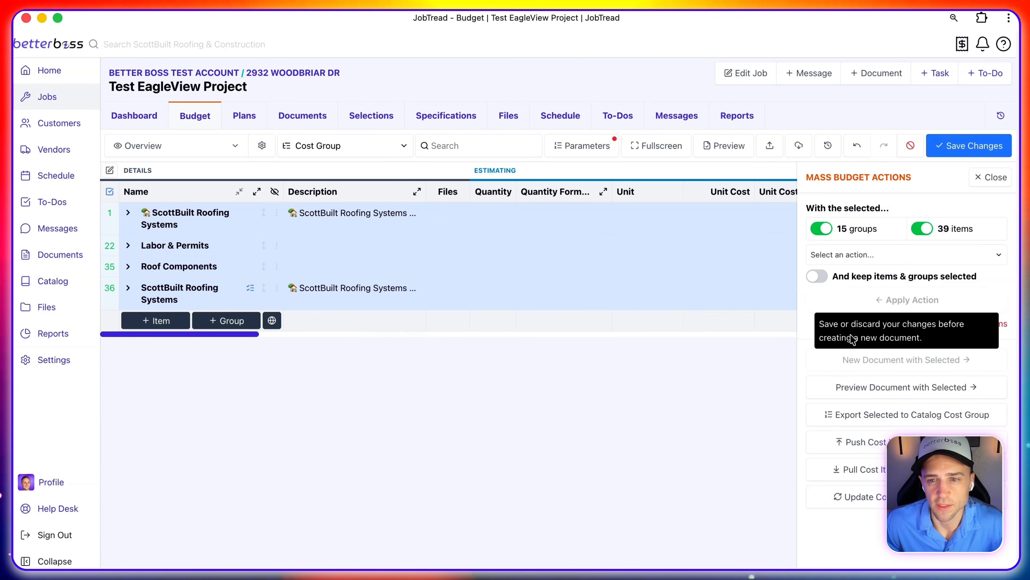
click(860, 254)
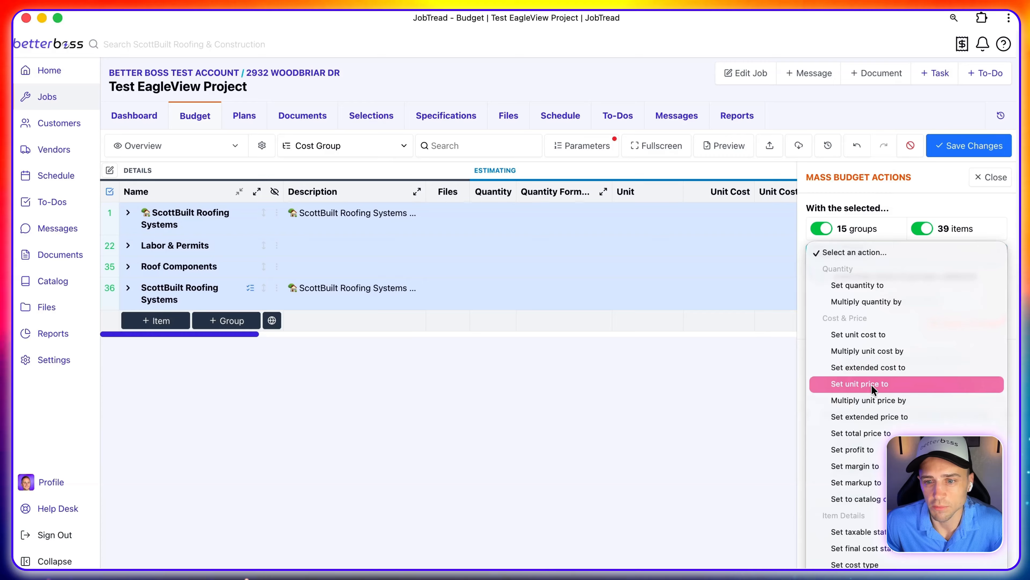
click(868, 466)
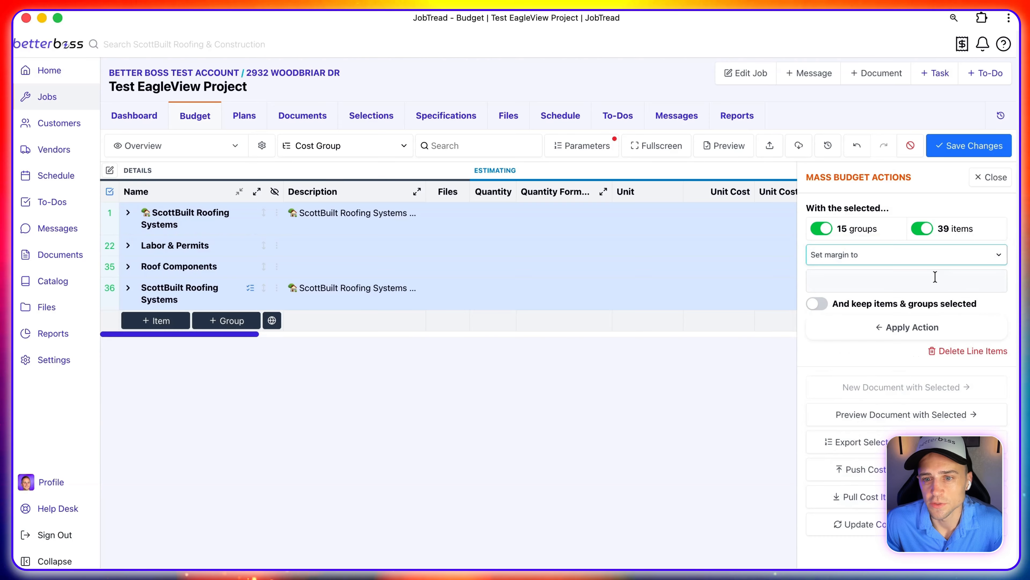
text(30)
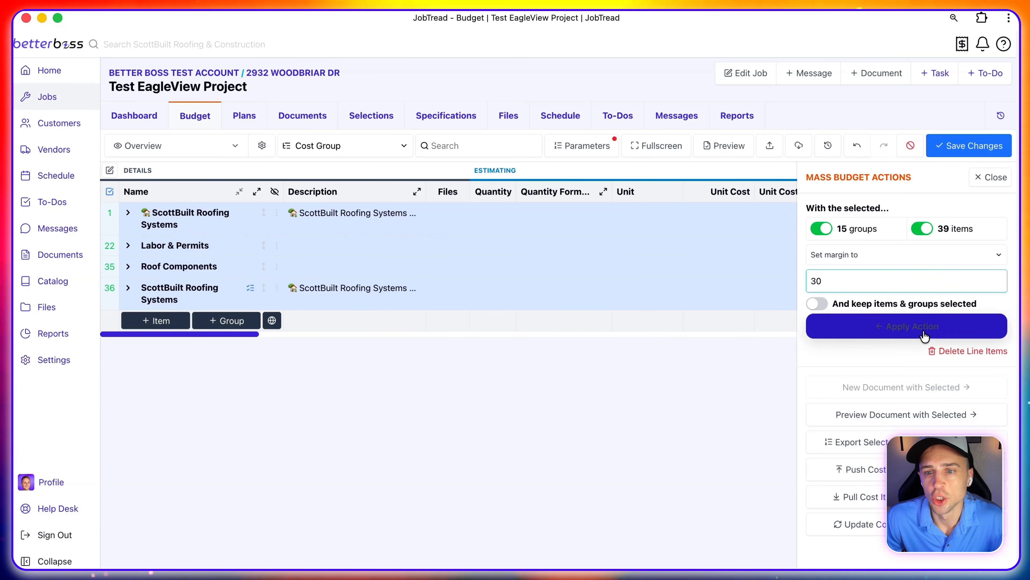
click(913, 327)
scroll(665, 252, right, 10)
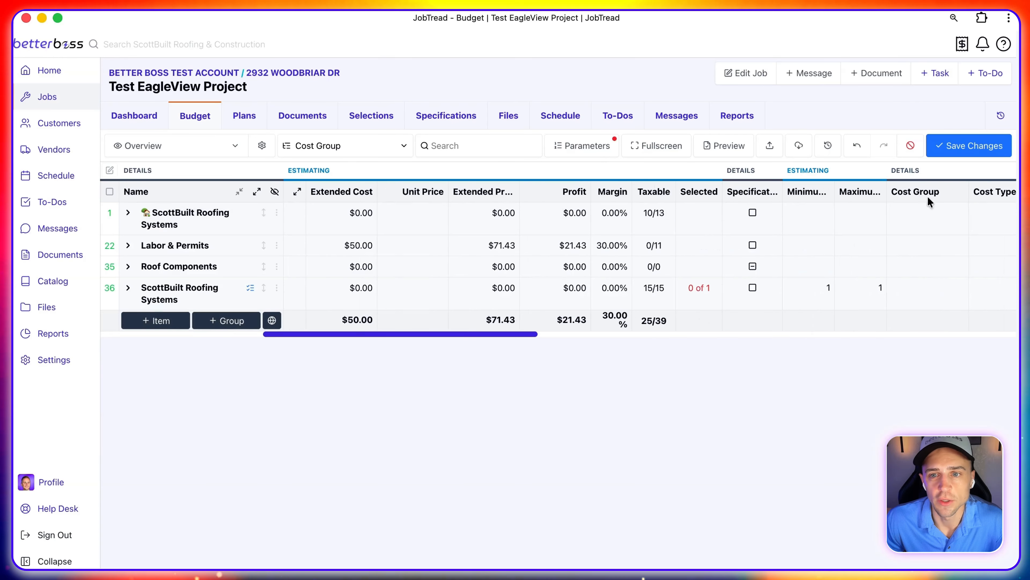
click(932, 146)
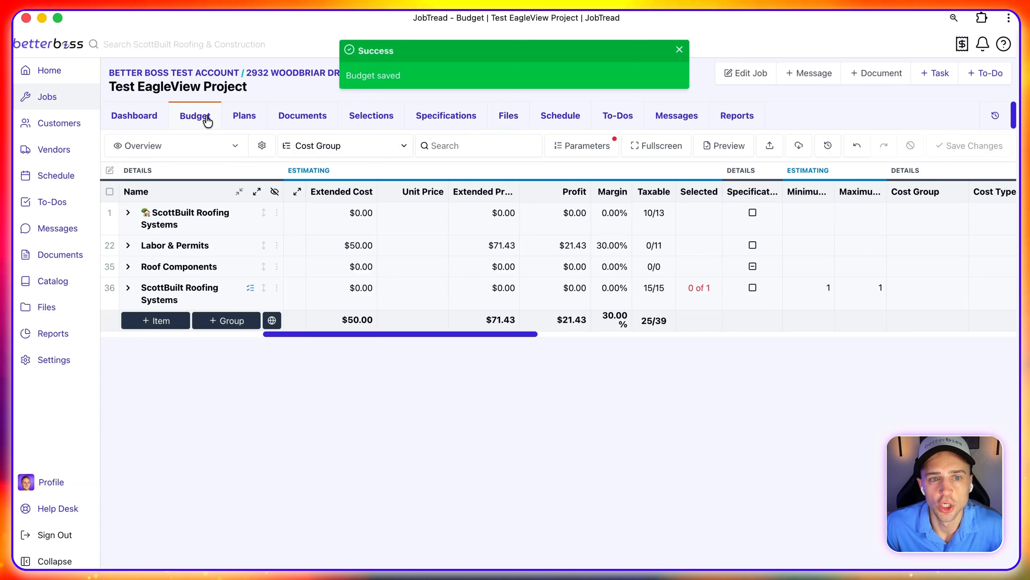
Add the existing Premium - Residential EagleView report to the job from its dashboard.
click(154, 116)
scroll(122, 406, down, 2)
scroll(182, 487, up, 1)
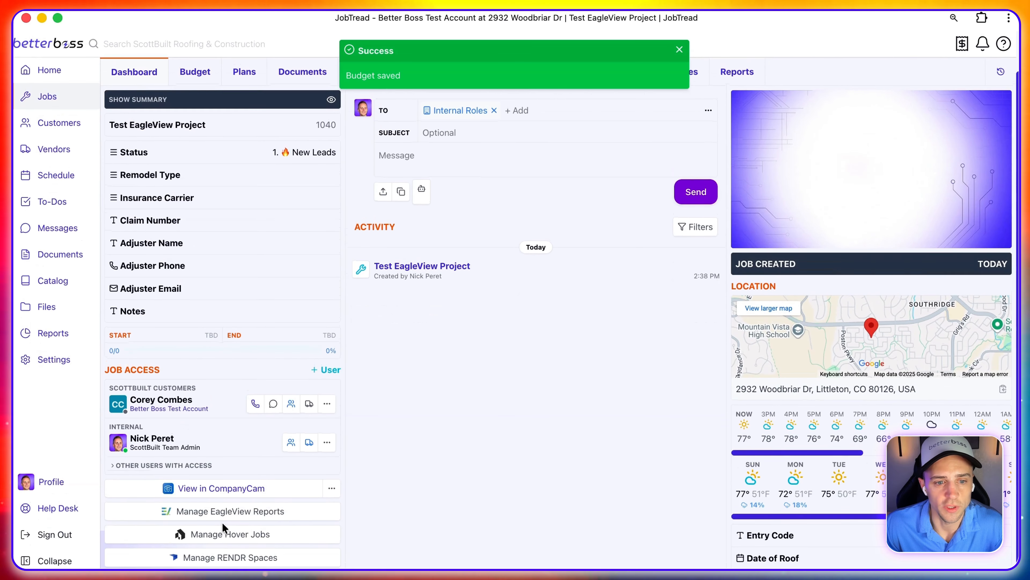
click(223, 510)
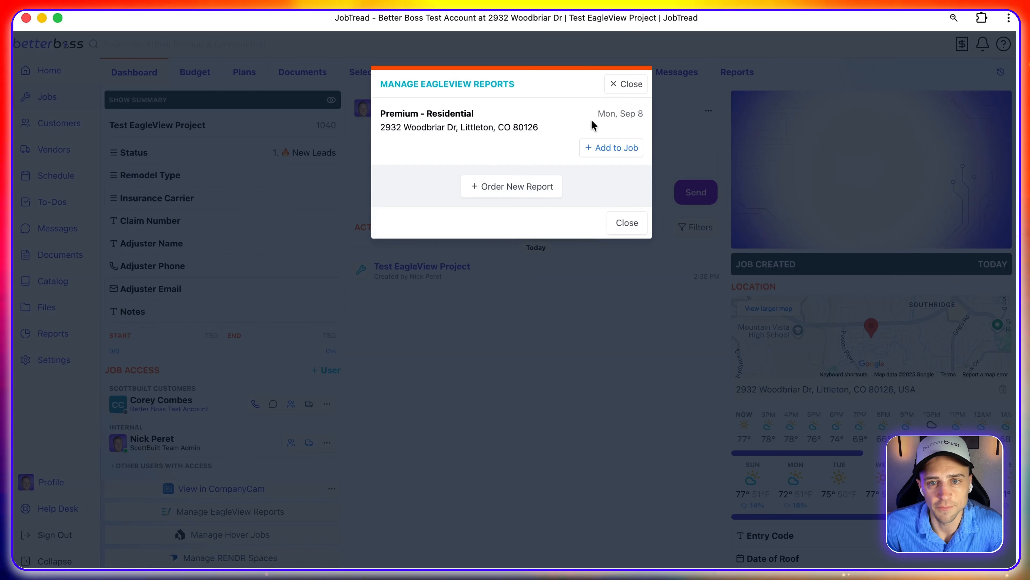
click(598, 148)
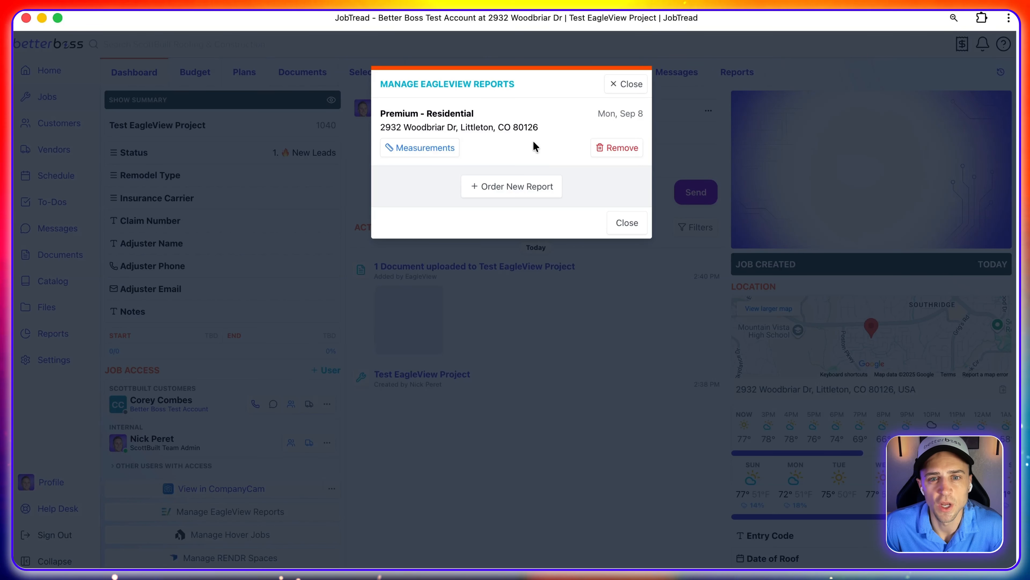
Import all EagleView measurements from the Premium - Residential report as job parameters and close the report manager.
click(447, 144)
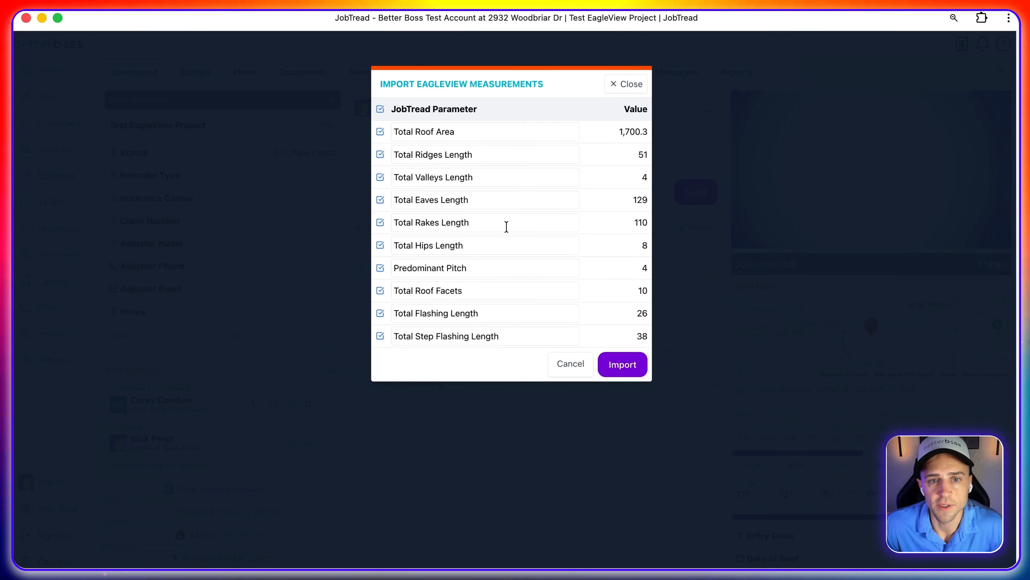
click(623, 366)
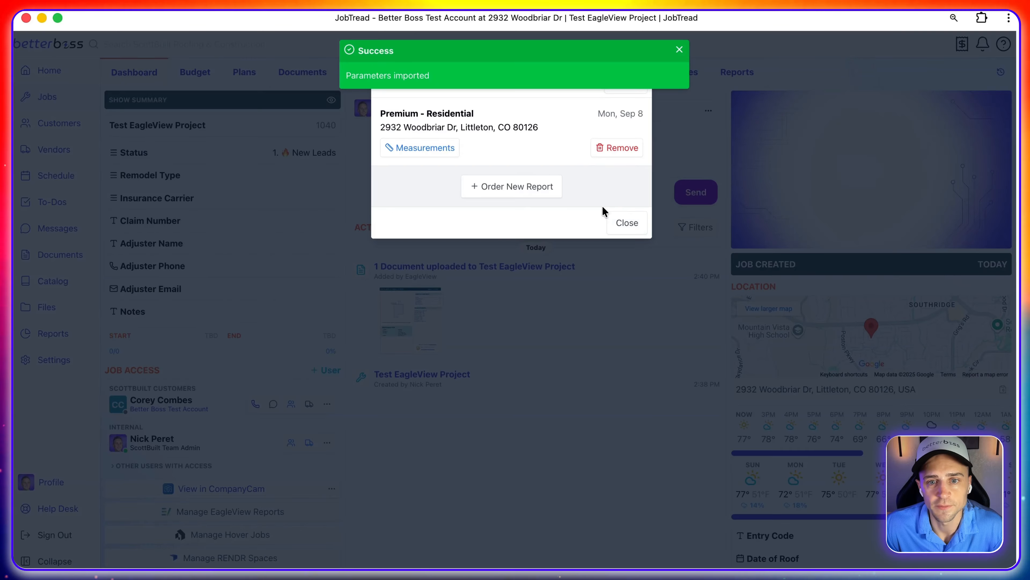
click(629, 88)
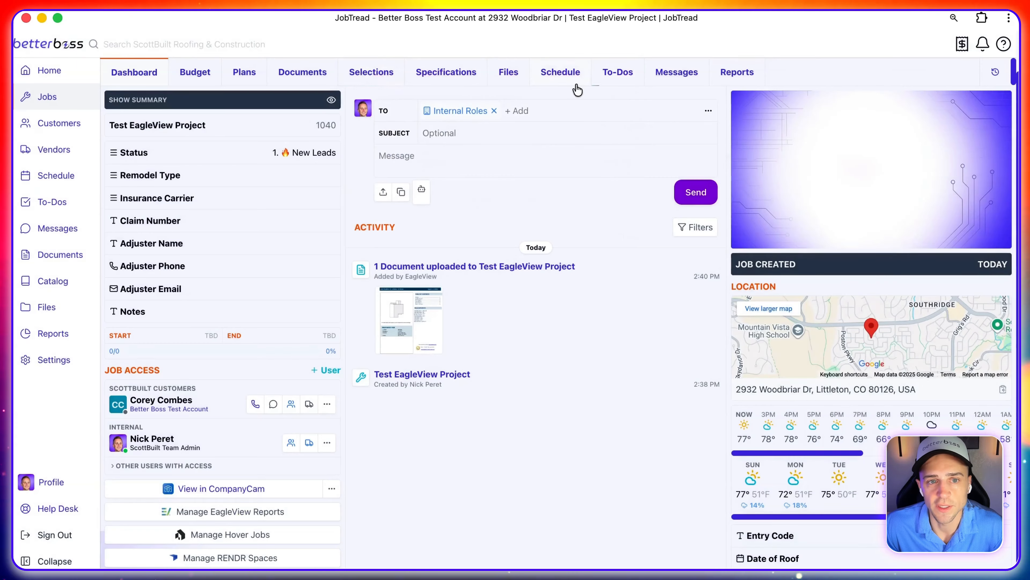
Open the job's budget and save it with the quantities recalculated from the imported measurements.
click(217, 83)
scroll(520, 257, right, 5)
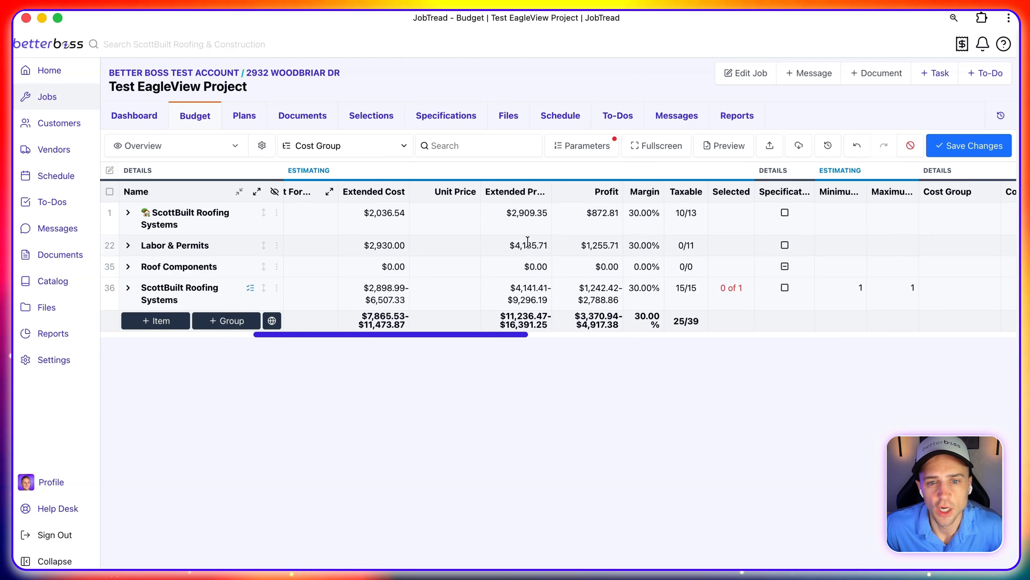
click(974, 151)
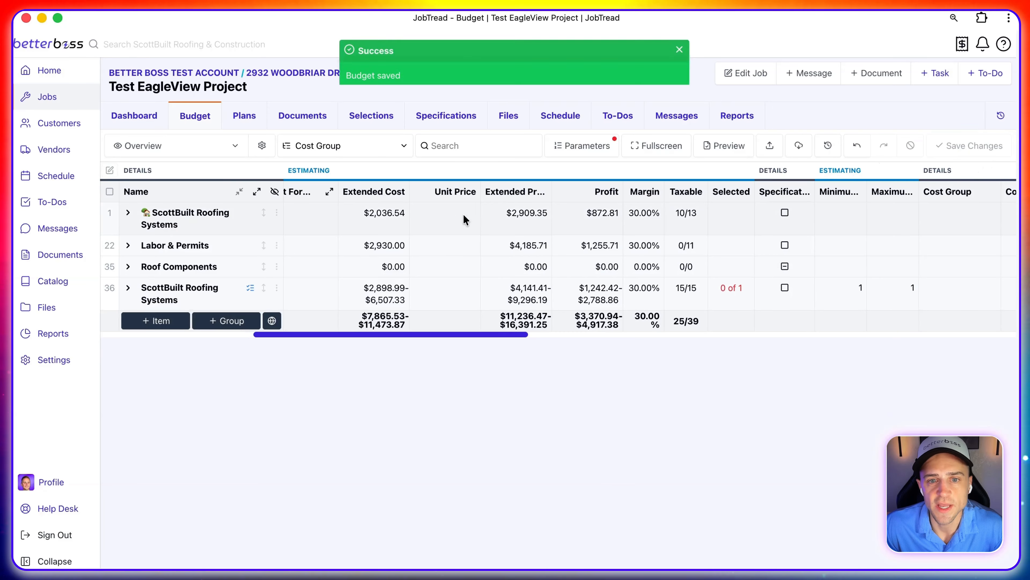
Expand the budget groups one level and review the subgroups' extended costs, prices and margins.
click(256, 194)
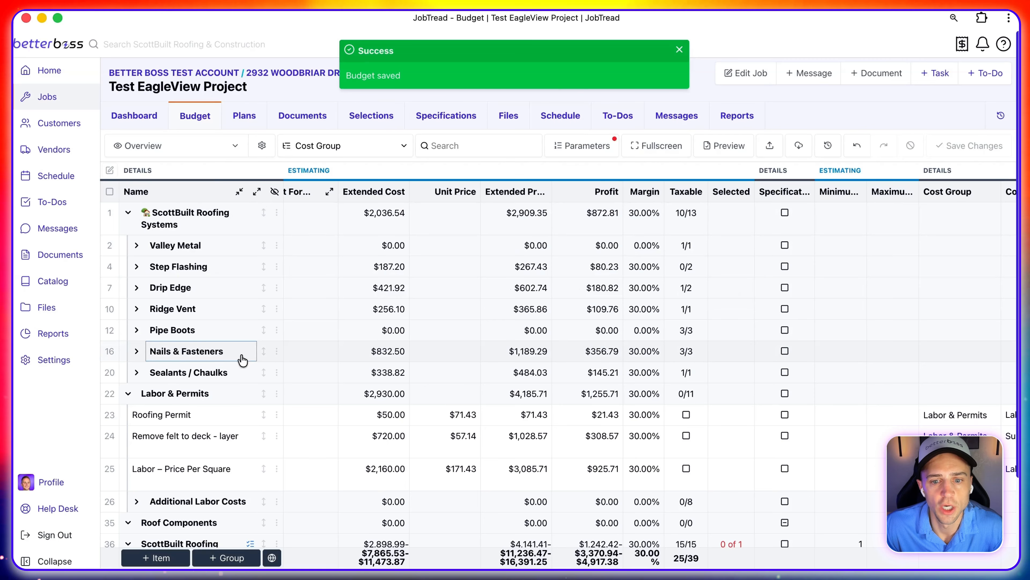
scroll(241, 354, down, 3)
scroll(244, 357, up, 3)
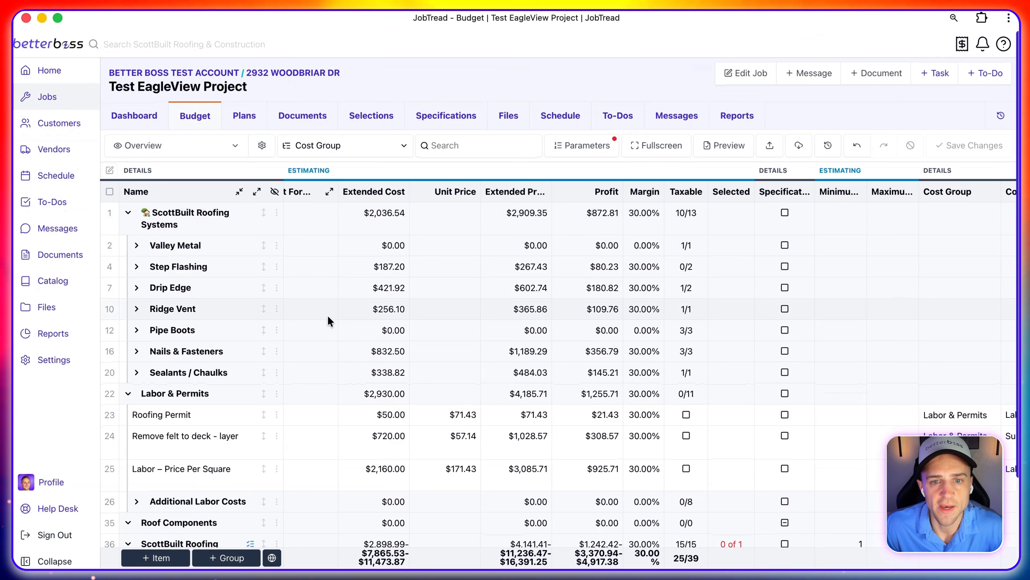
scroll(328, 316, down, 2)
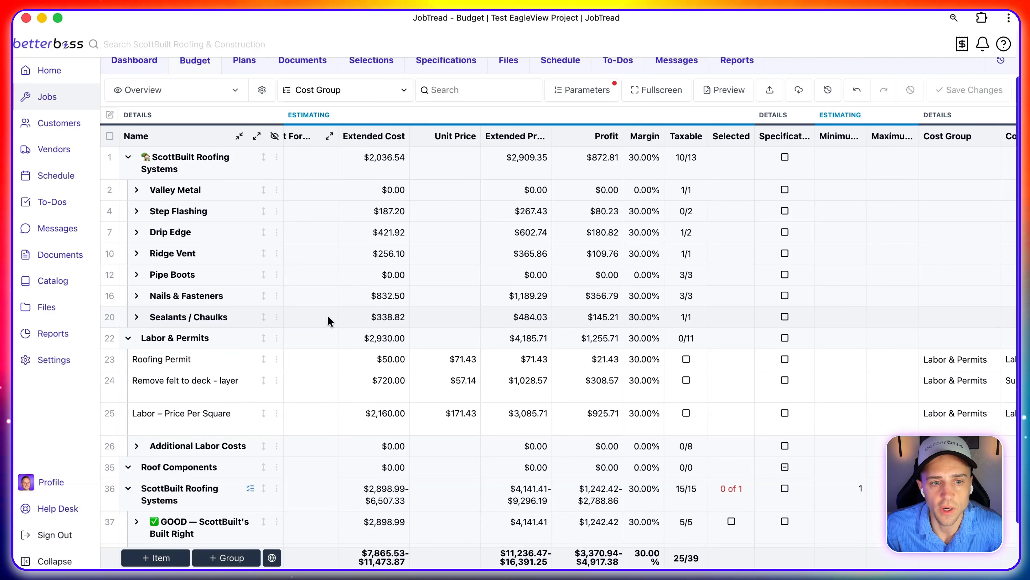
scroll(328, 316, down, 2)
scroll(125, 235, up, 3)
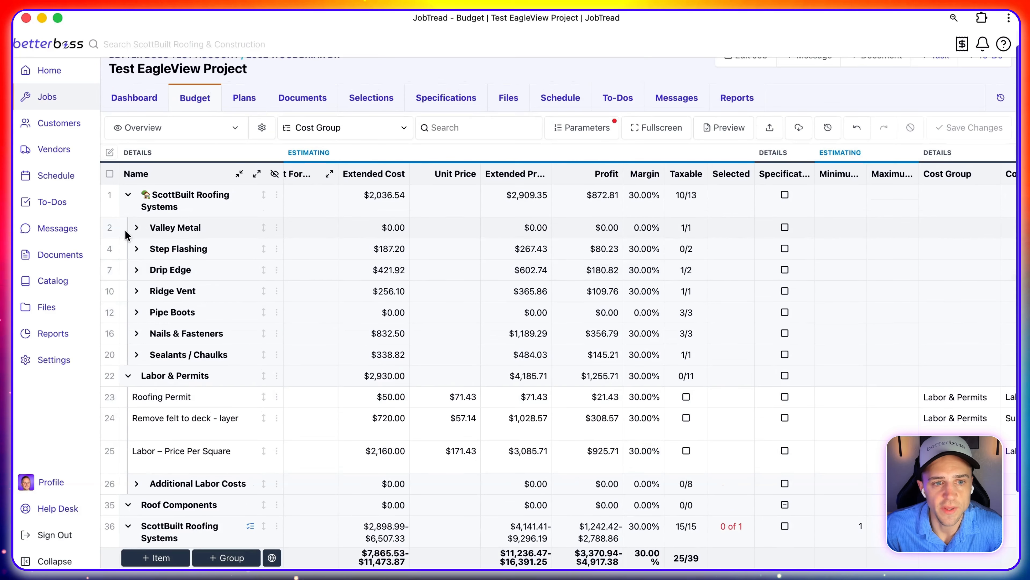
Expand the Drip Edge group and examine the quantity formula of the Galvanized Steel Drip Edge (10') item, then expand the descriptions.
click(133, 269)
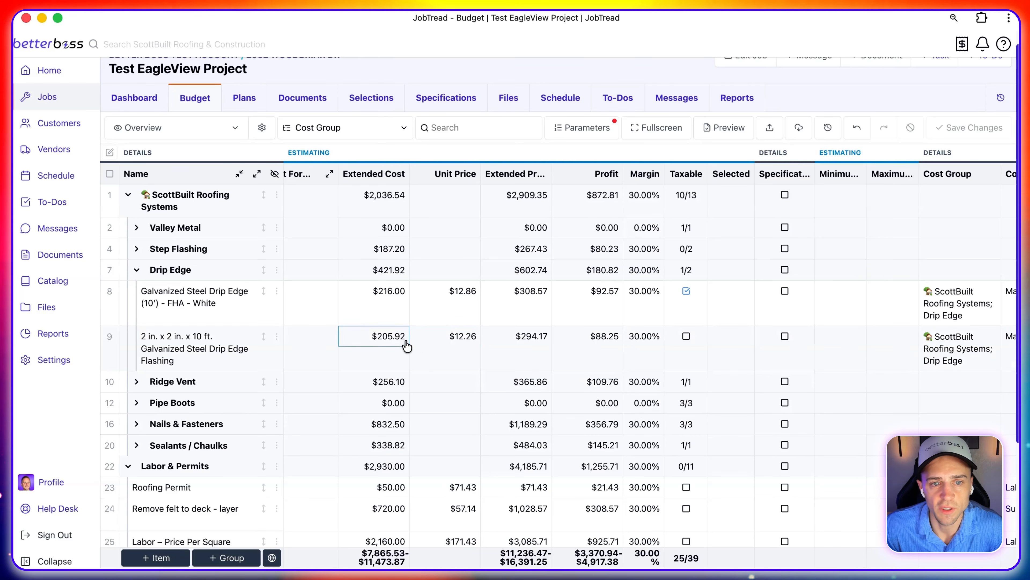
scroll(406, 345, left, 10)
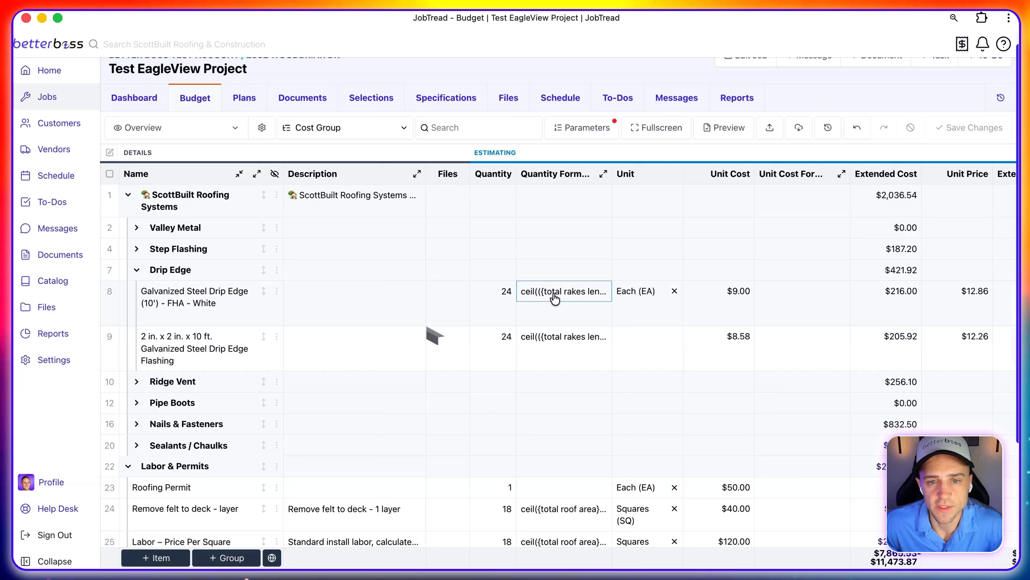
click(555, 295)
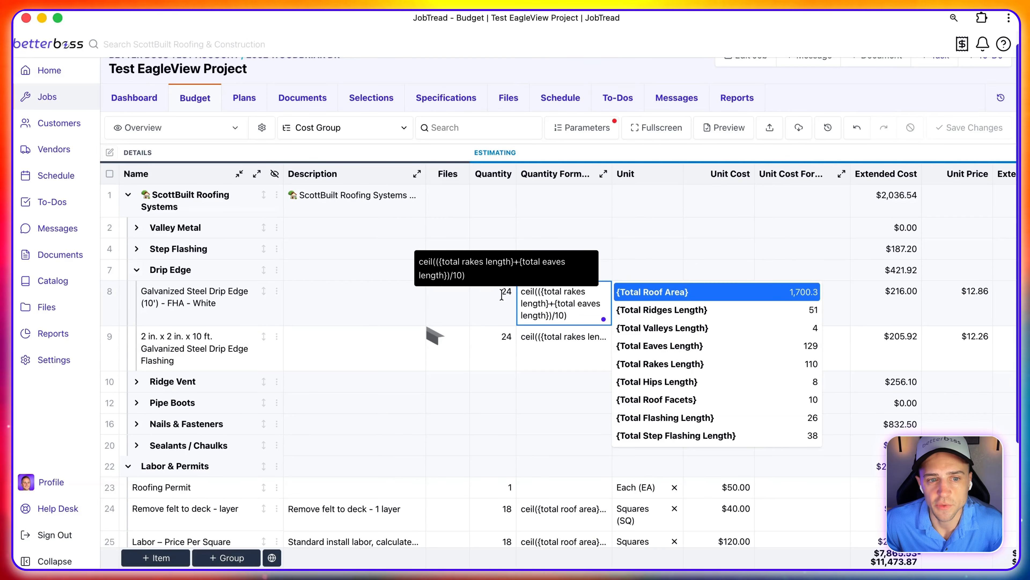
click(421, 176)
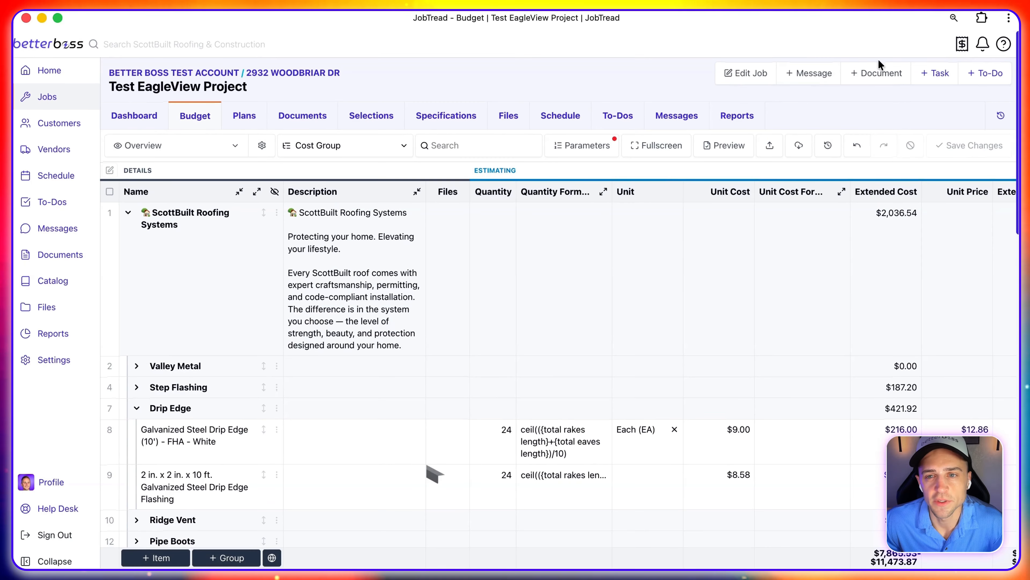
Create a customer order from the "ScottBuilt Roofing Systems — Built to Last. Built for You." template and look through the draft.
click(872, 78)
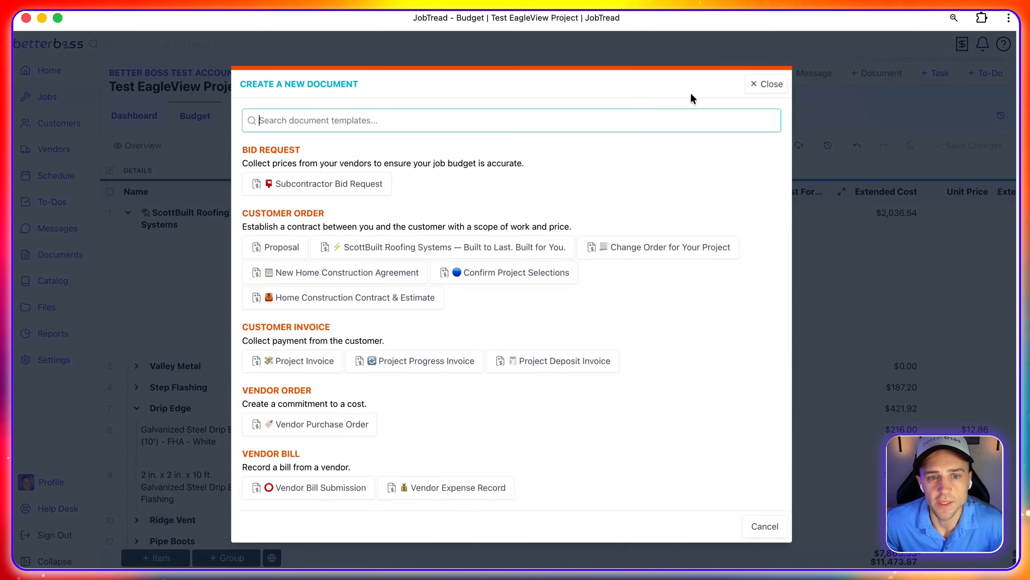
click(393, 248)
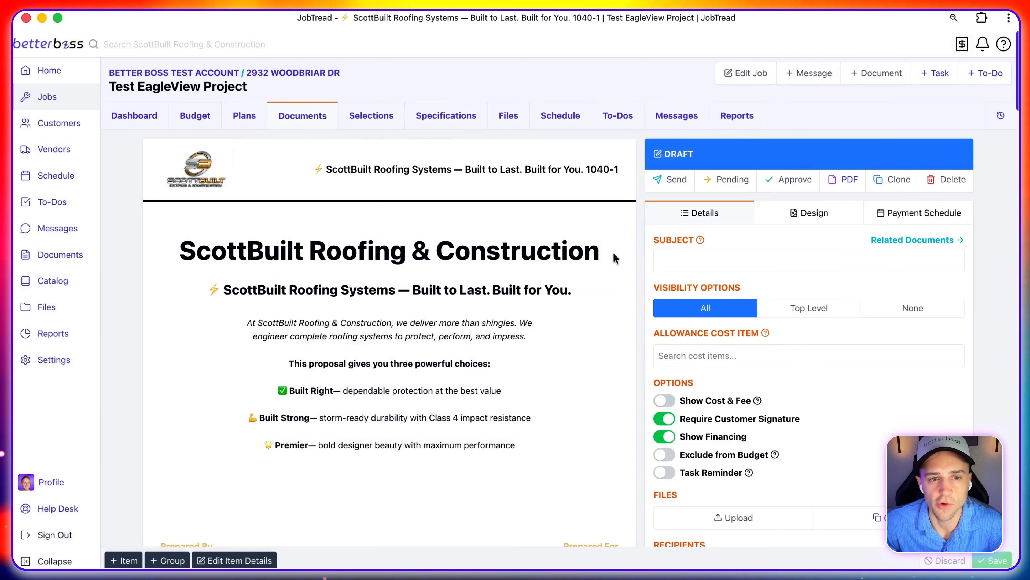
scroll(562, 323, down, 12)
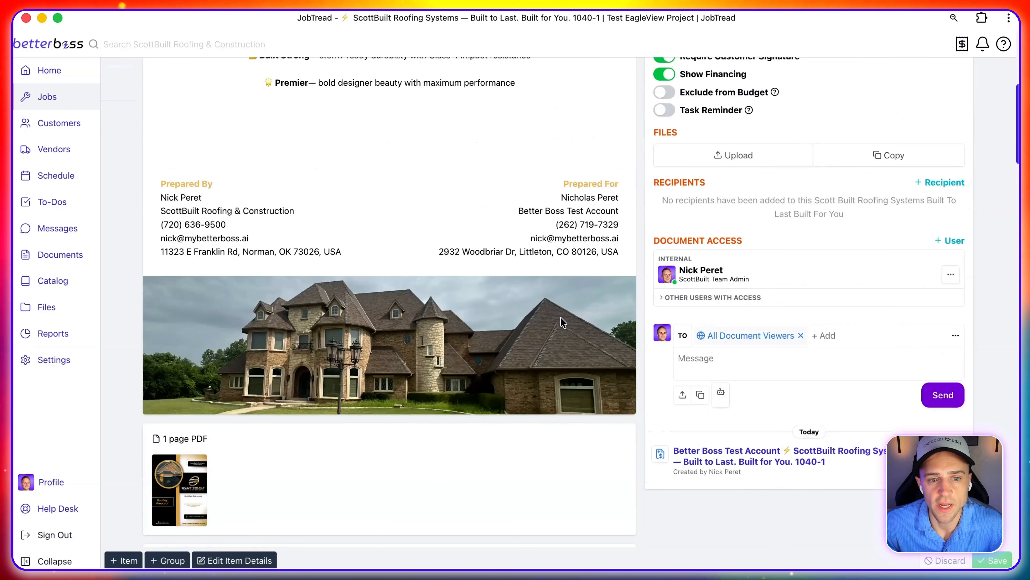
scroll(562, 323, down, 10)
scroll(561, 323, up, 5)
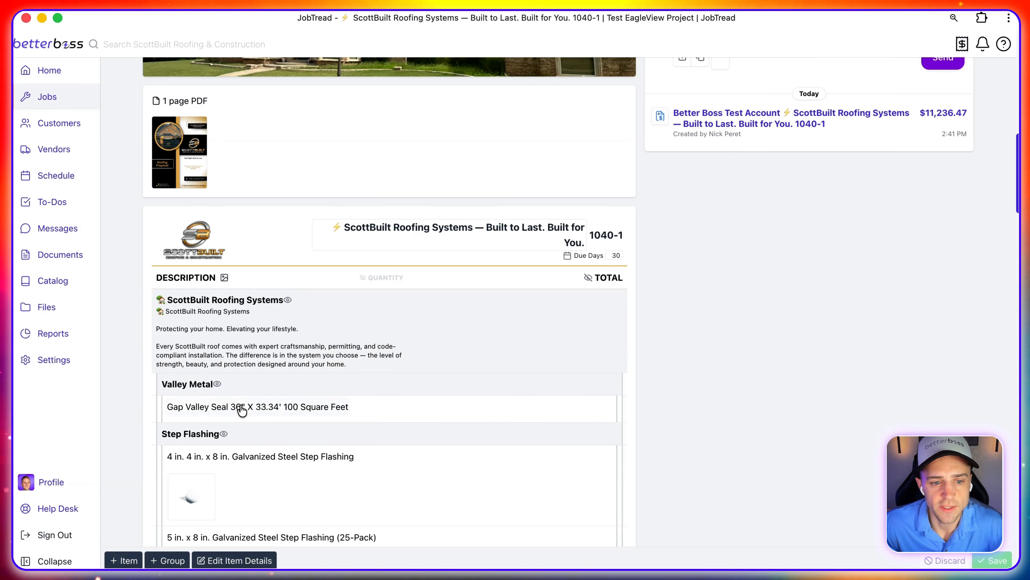
Open the draft's item details, collapse the groups, and hide the description of the first ScottBuilt Roofing Systems group.
click(240, 559)
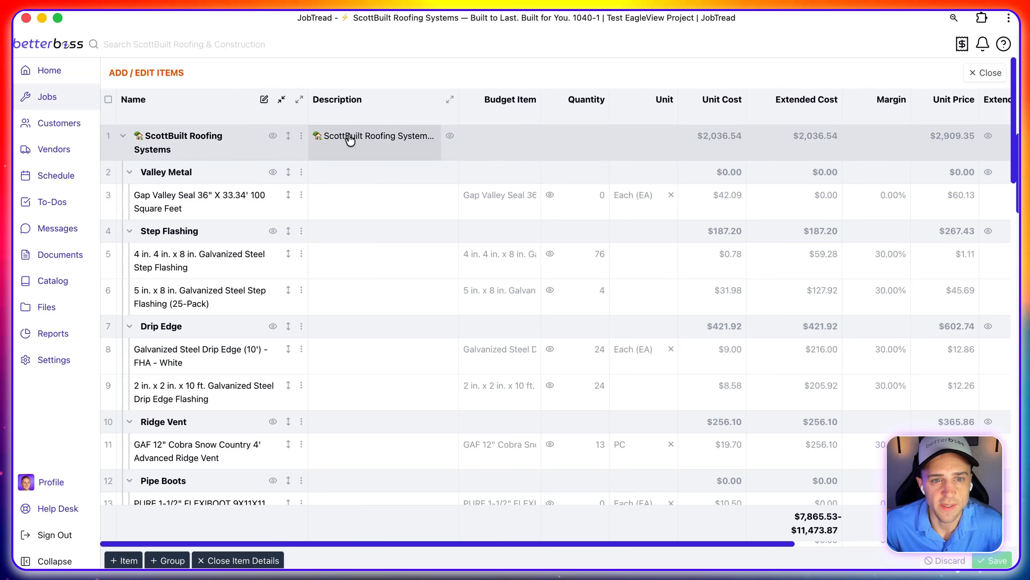
click(283, 101)
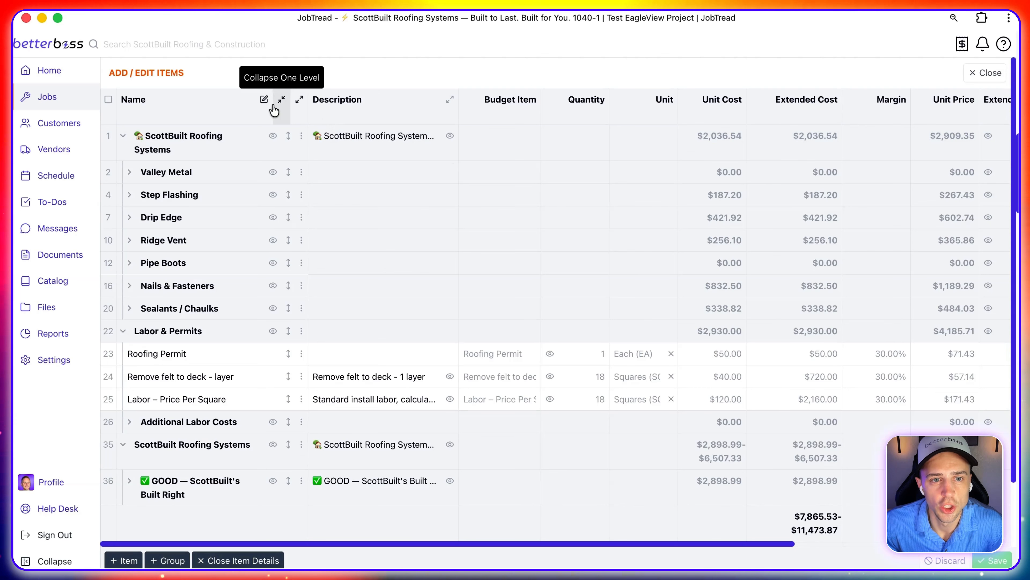
click(276, 102)
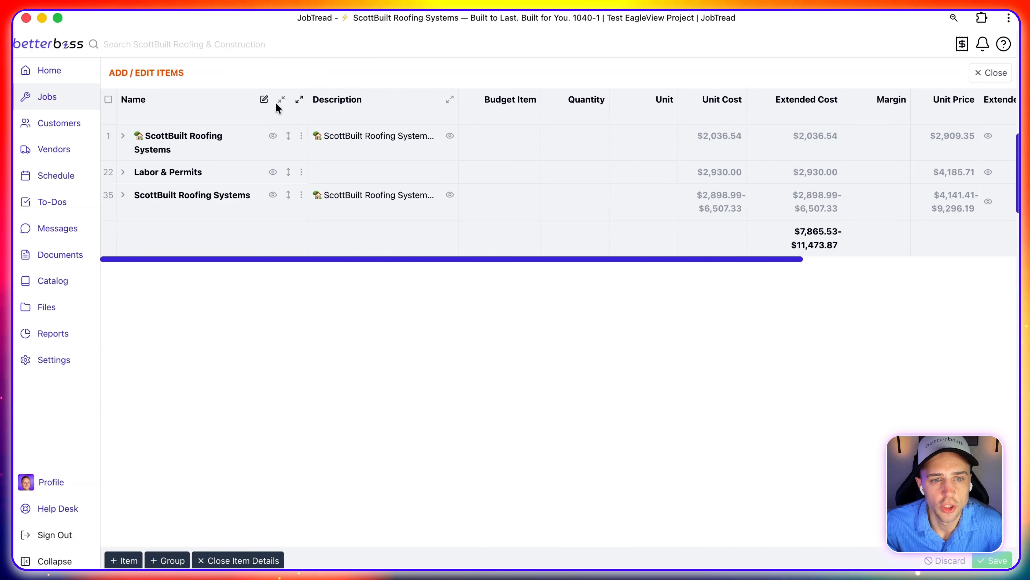
click(123, 134)
click(450, 135)
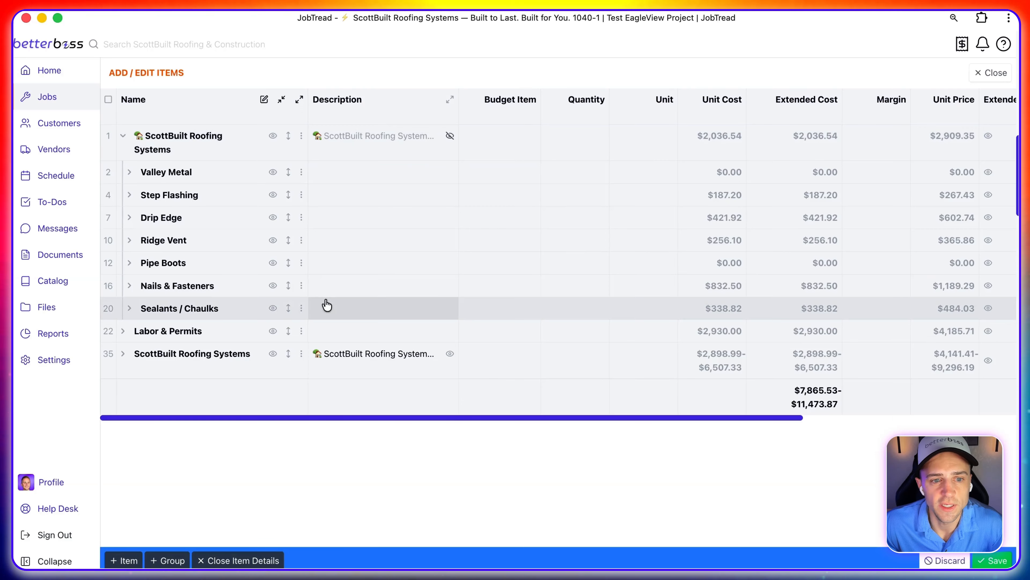
Hide the descriptions of the second ScottBuilt Roofing Systems group and its GOOD, BETTER and BEST options, save, and close the item details.
click(122, 353)
click(450, 354)
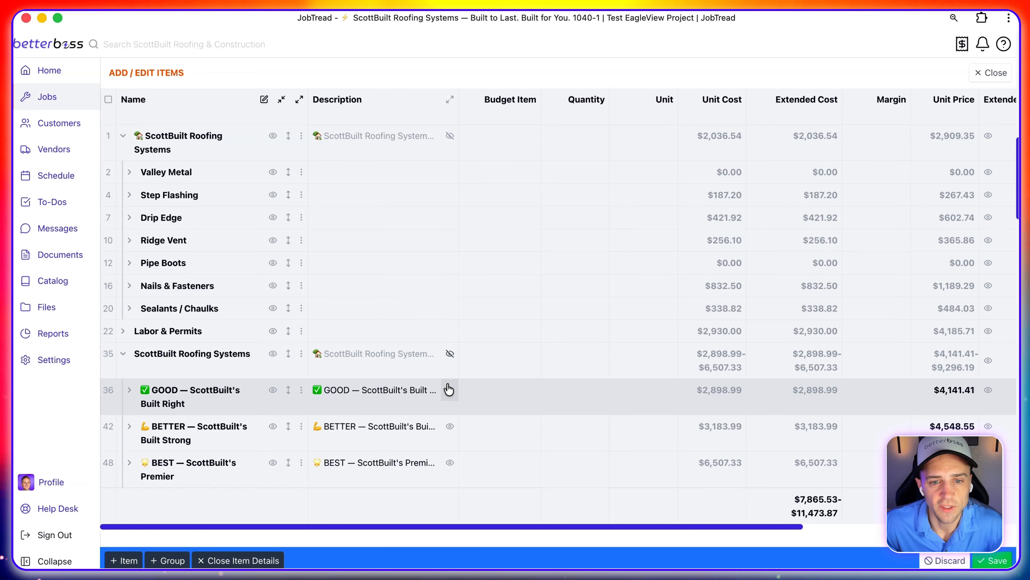
click(448, 462)
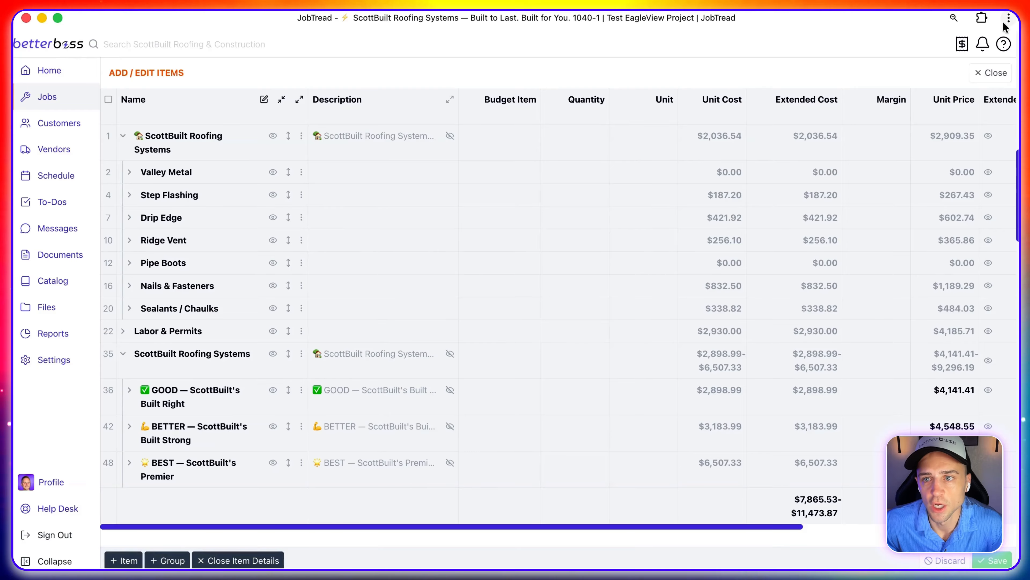
click(986, 76)
Hide the sub items of Labor & Permits and of all seven groups from Valley Metal to Sealants / Chaulks in the draft.
scroll(383, 264, down, 2)
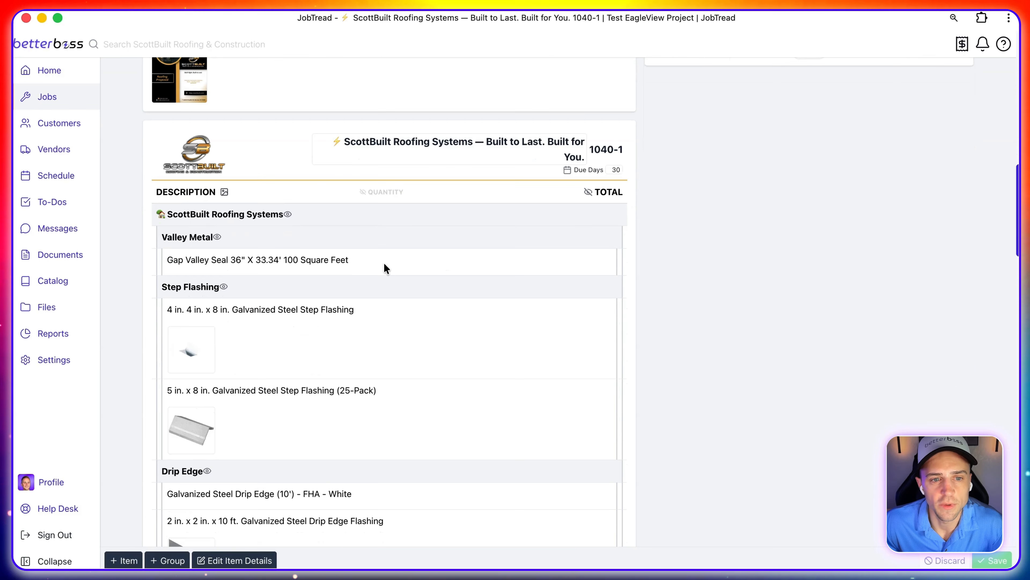
click(287, 215)
click(279, 214)
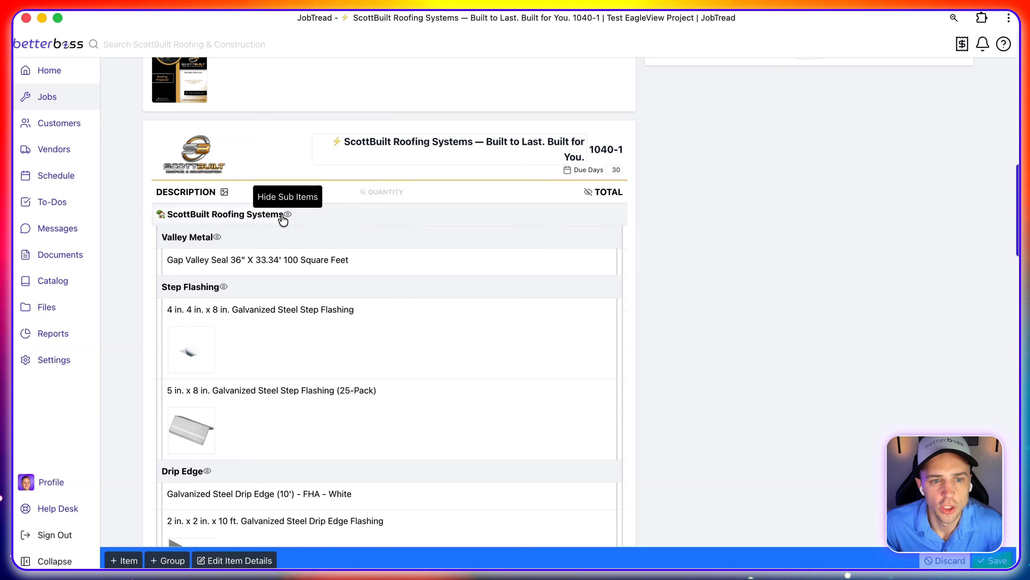
click(218, 237)
click(220, 260)
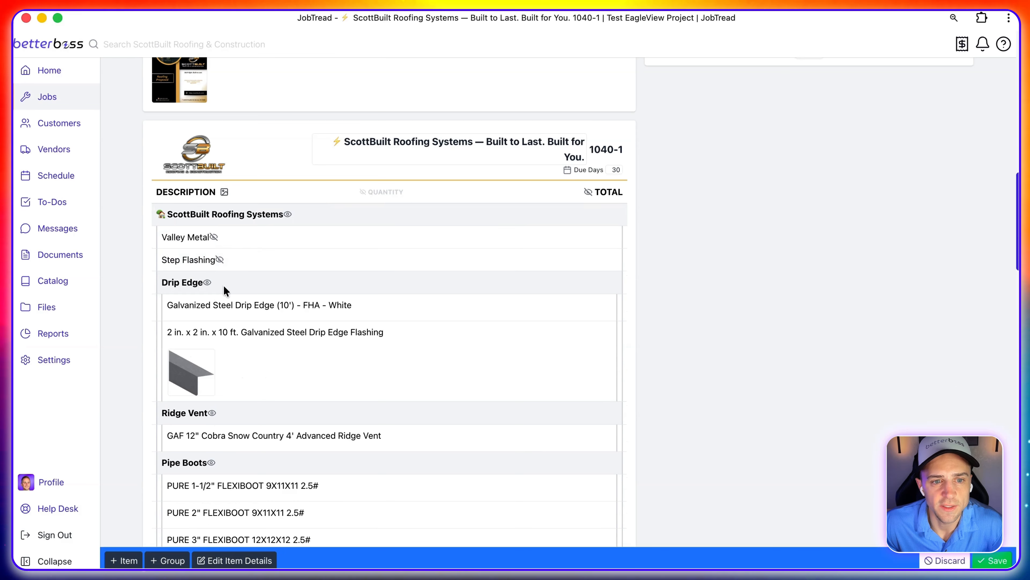
click(207, 283)
click(211, 305)
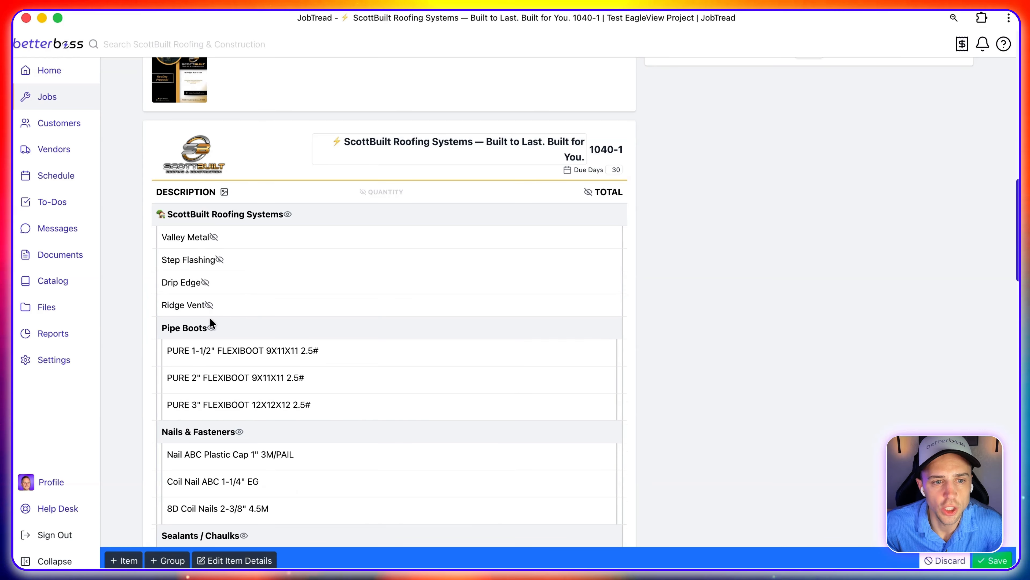
click(212, 328)
click(239, 351)
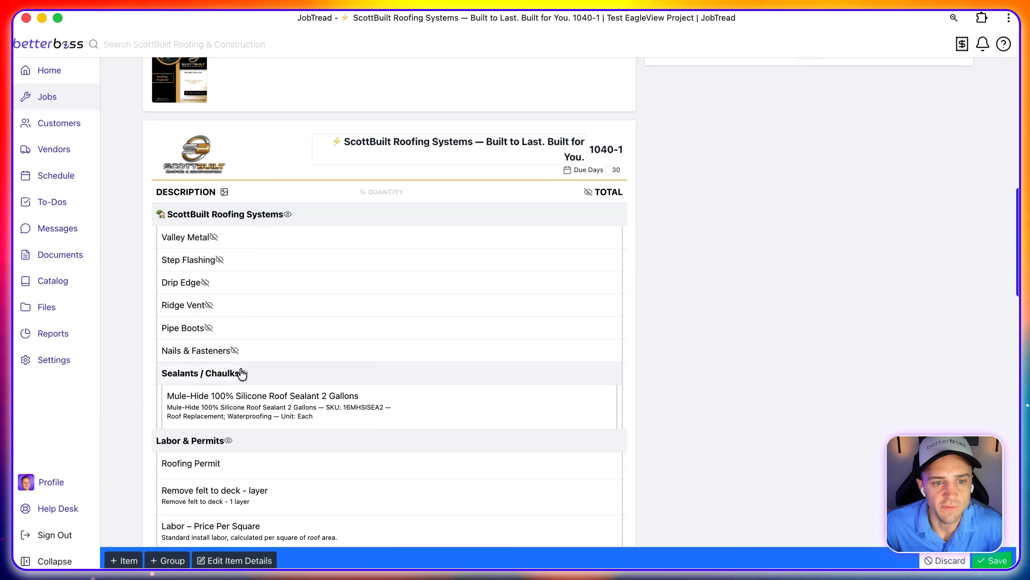
click(243, 373)
click(226, 396)
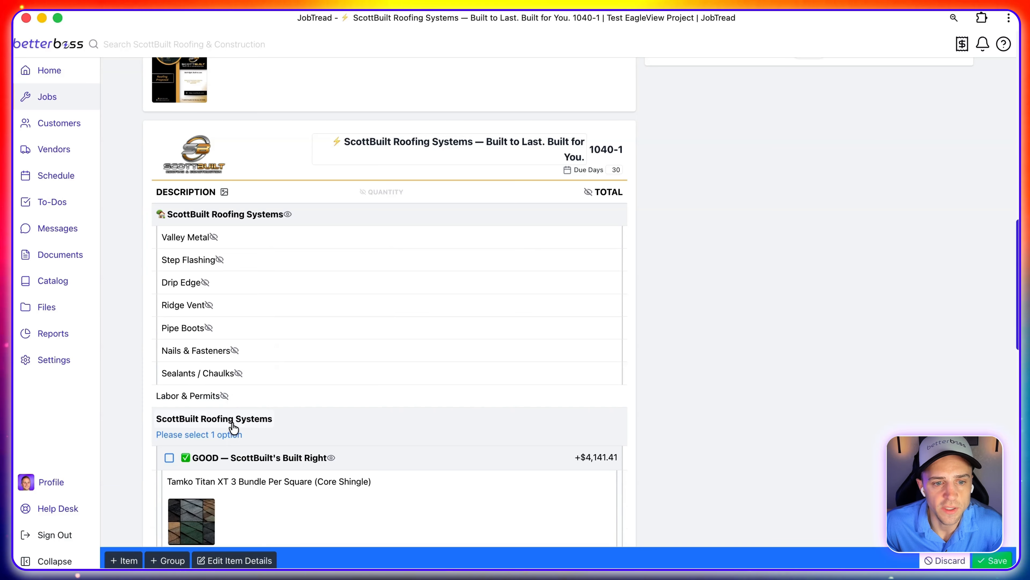
Show line item totals in the draft and hide the sub item totals within the first ScottBuilt Roofing Systems group.
scroll(230, 426, down, 2)
click(588, 145)
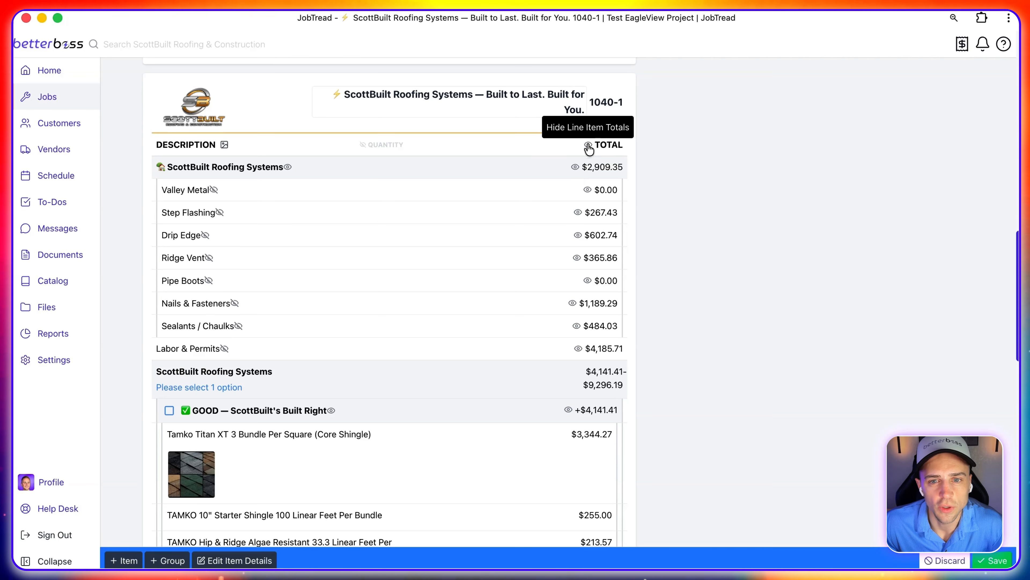
click(575, 167)
Hide the sub item totals within the GOOD, BETTER and BEST options and check the draft down to its overall total.
scroll(410, 343, down, 1)
scroll(411, 342, down, 5)
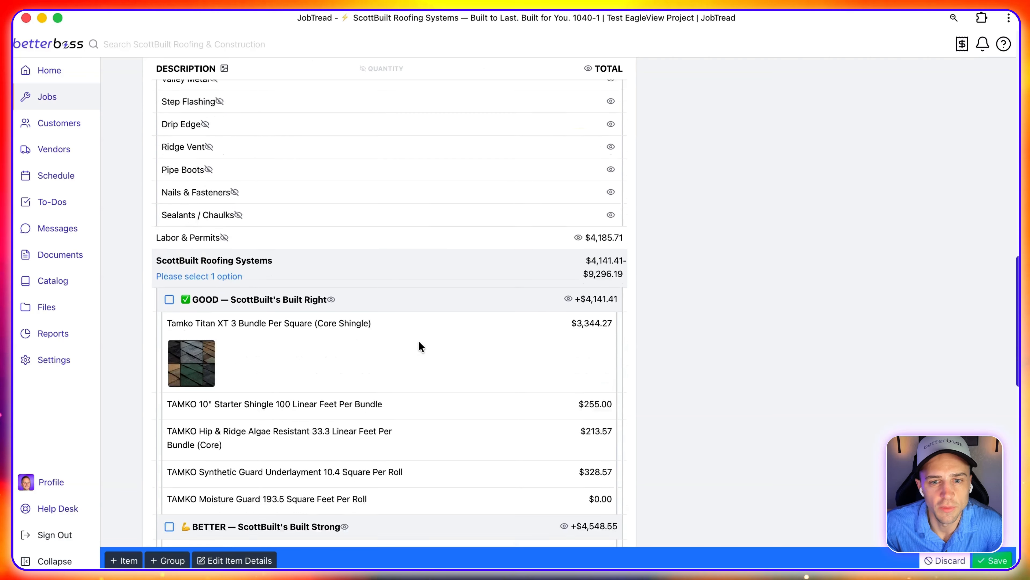
click(568, 208)
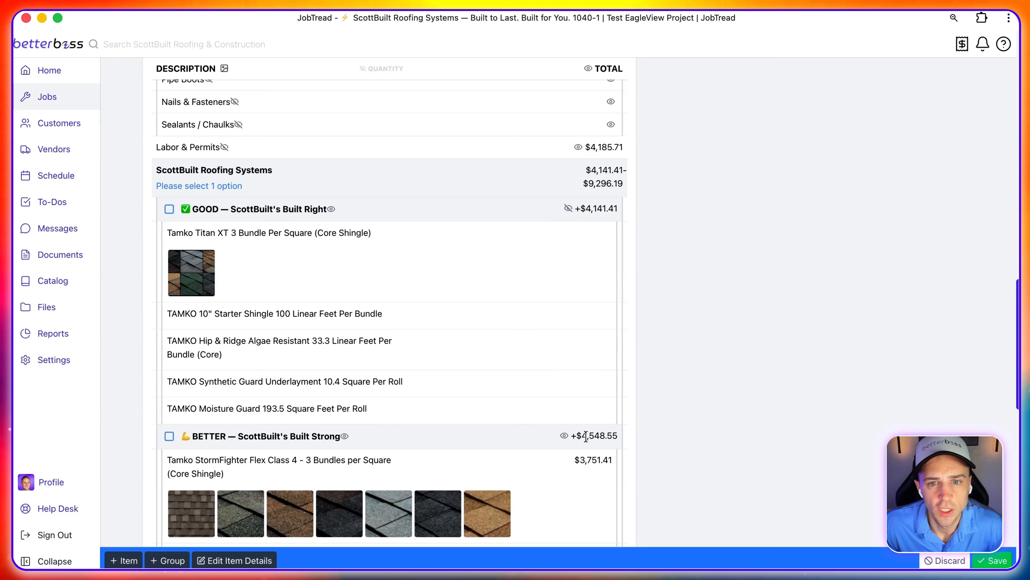
scroll(569, 441, down, 8)
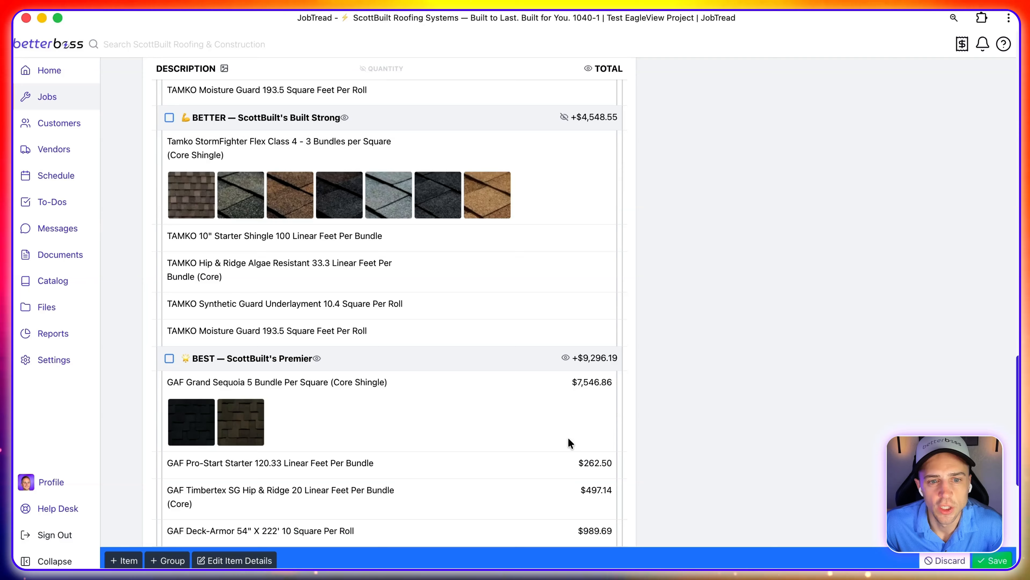
click(566, 358)
scroll(565, 357, down, 6)
scroll(565, 357, up, 10)
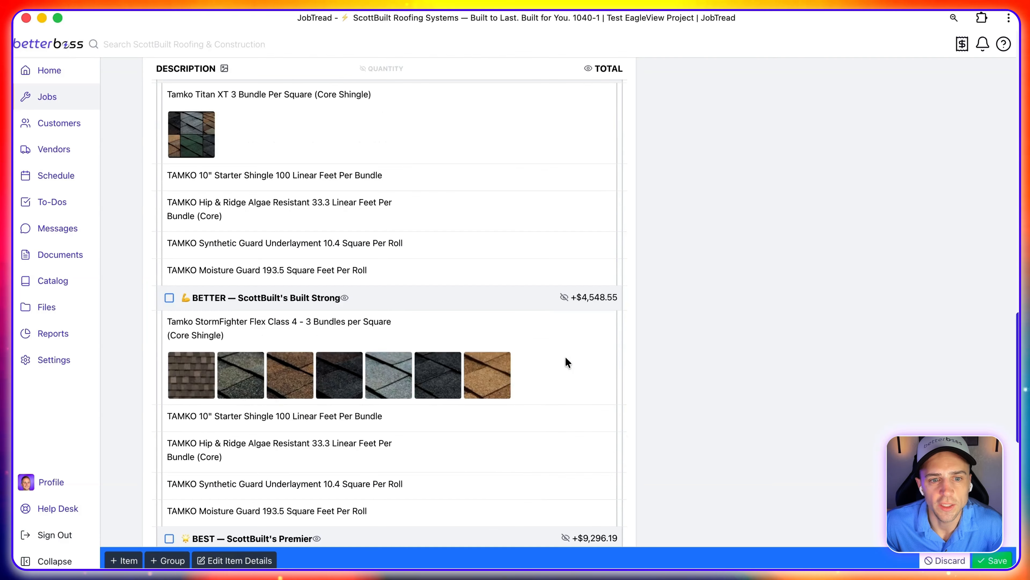
scroll(565, 357, down, 8)
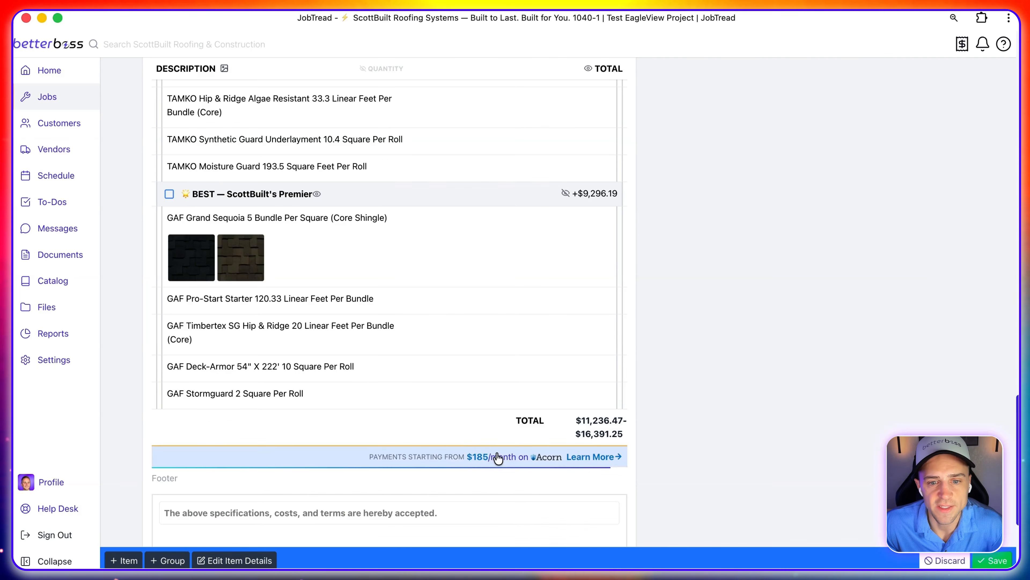
Review the proposal's design from the cover page through the PDF header and footer, and save the draft.
scroll(519, 459, up, 15)
scroll(521, 461, up, 10)
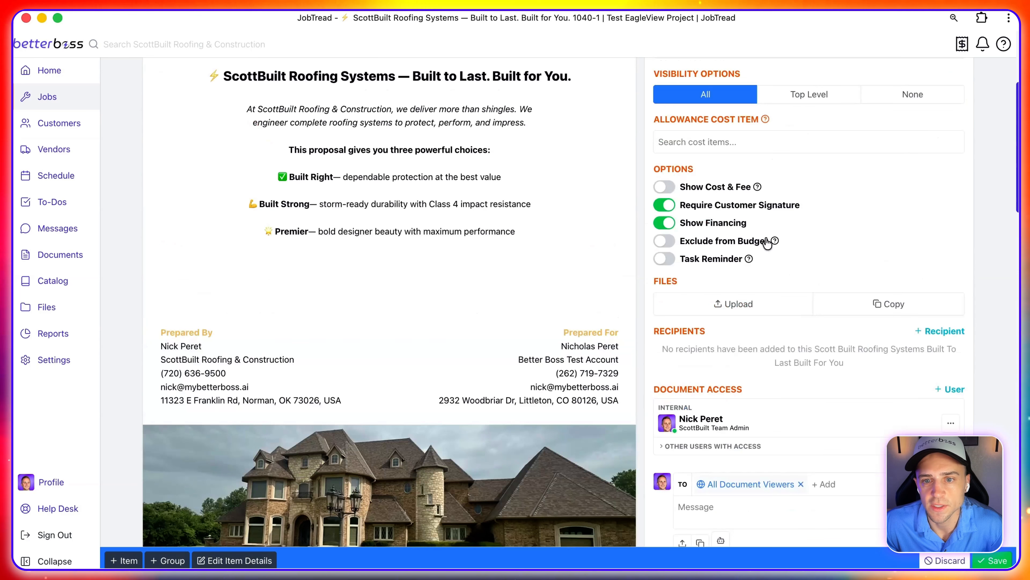
scroll(540, 324, up, 5)
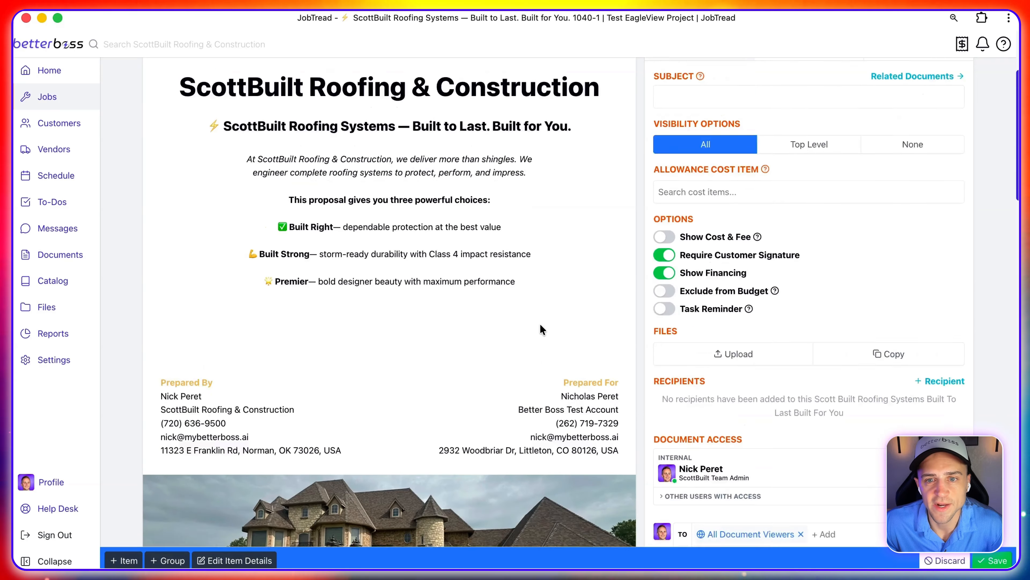
click(808, 213)
scroll(574, 248, down, 5)
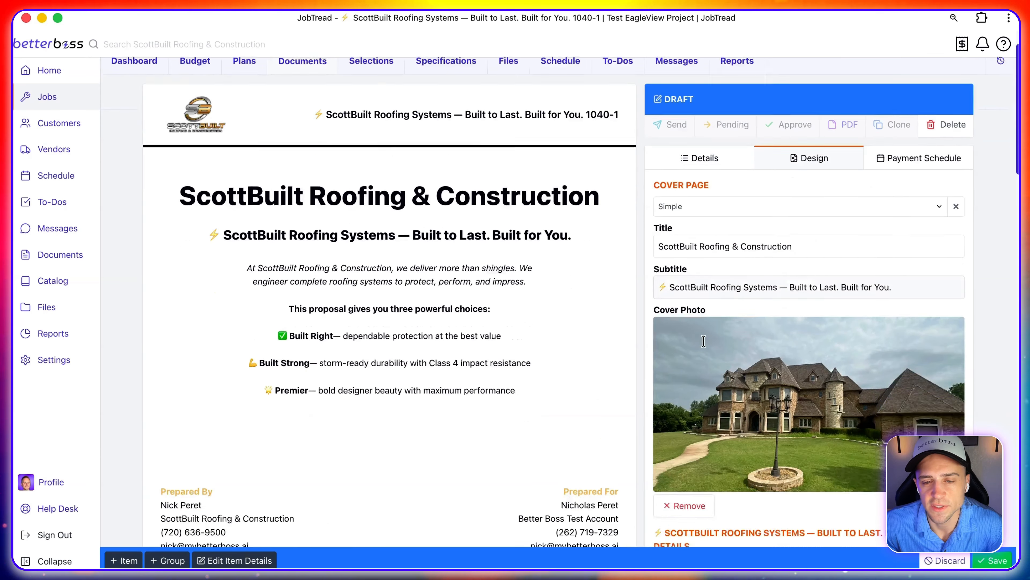
scroll(755, 299, down, 15)
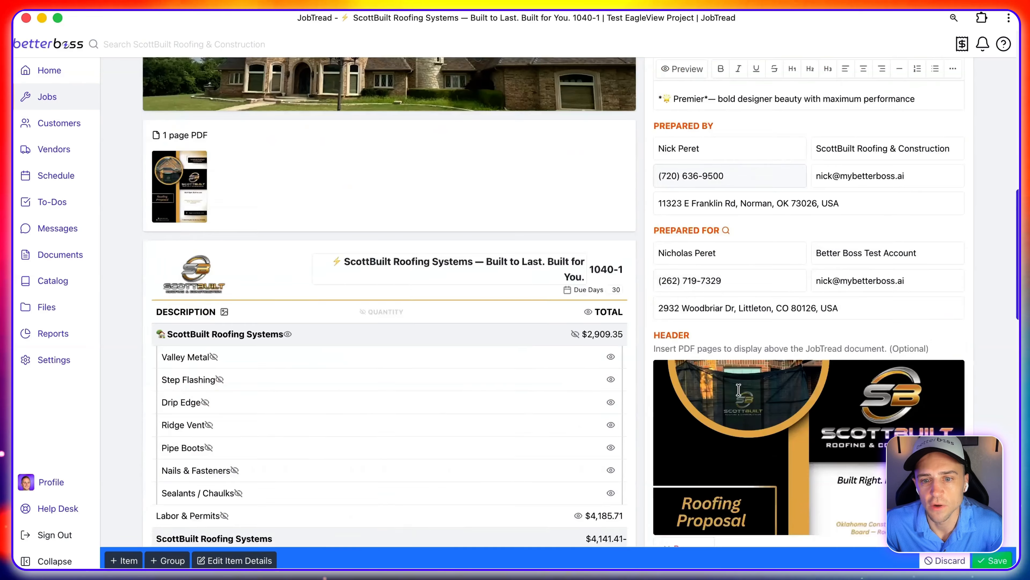
scroll(740, 381, up, 4)
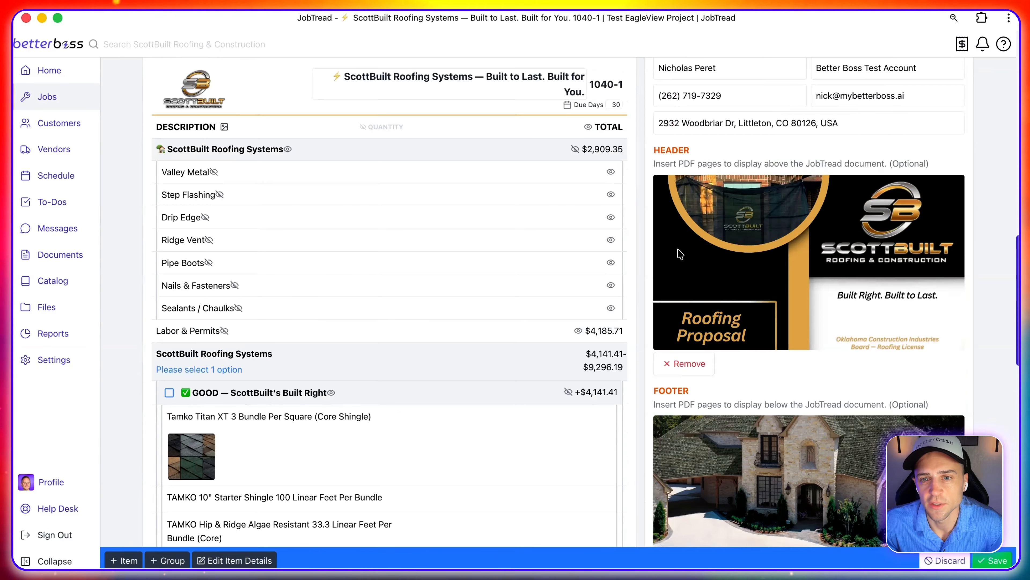
scroll(737, 303, up, 10)
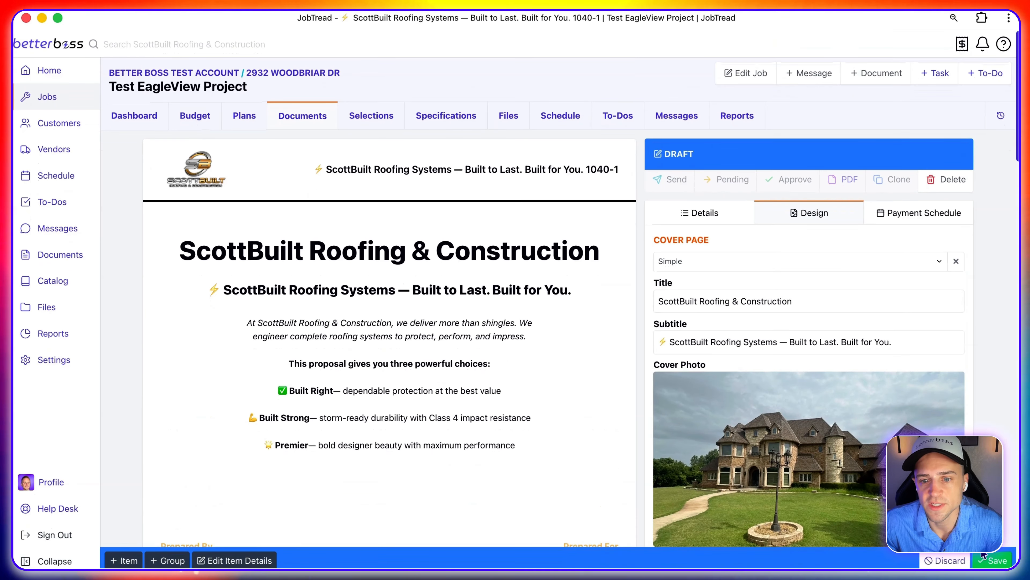
click(984, 555)
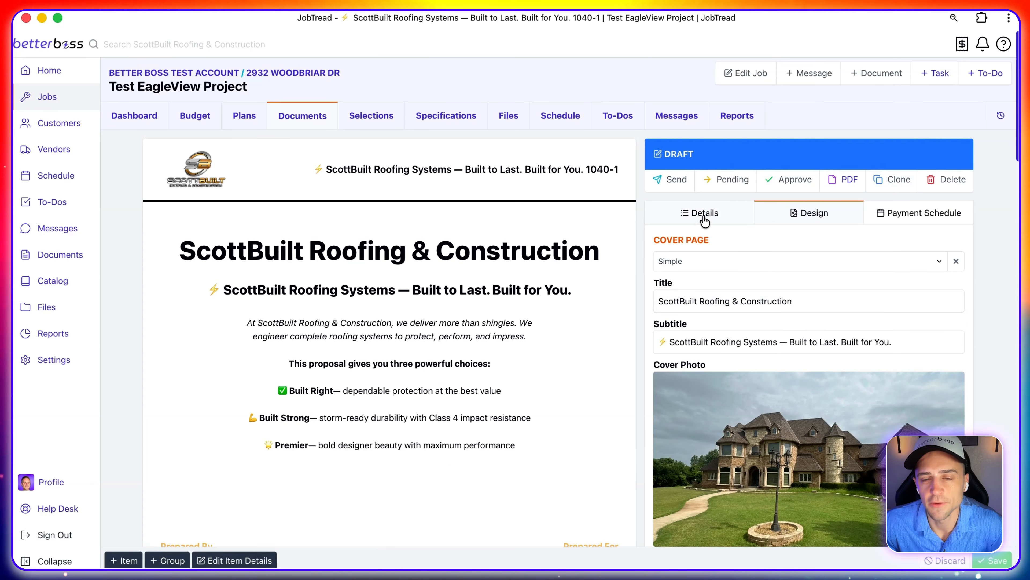
Preview the proposal as a PDF, checking the cover, header page, priced options, signature block and shingle brochure, and close it.
click(848, 186)
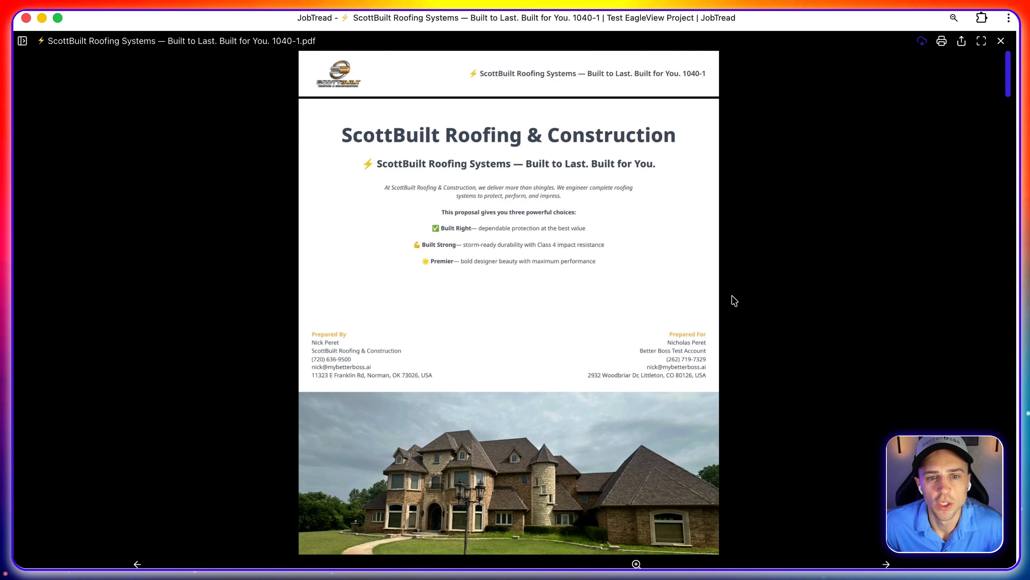
scroll(735, 301, down, 15)
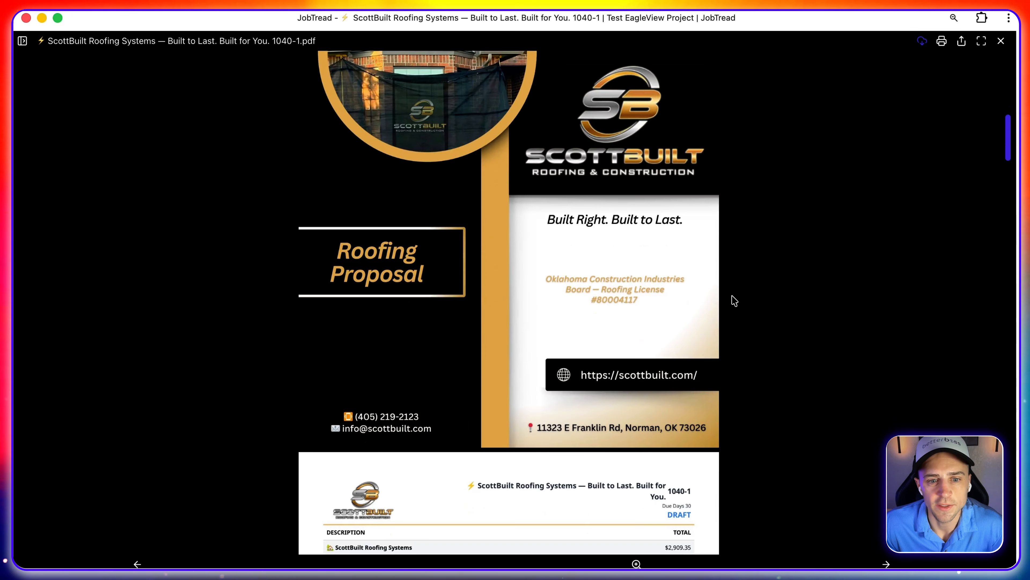
scroll(735, 300, down, 20)
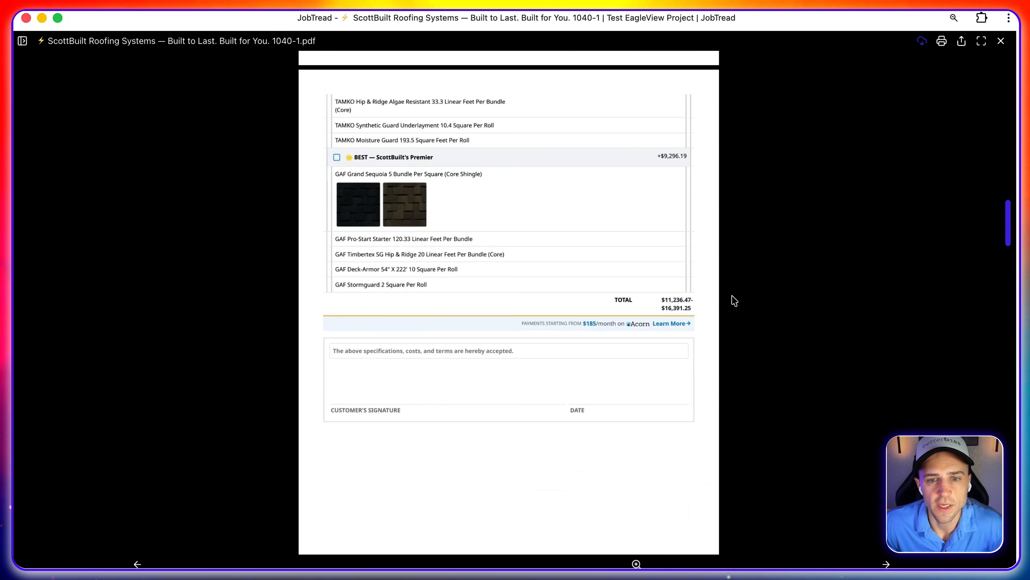
scroll(734, 301, down, 20)
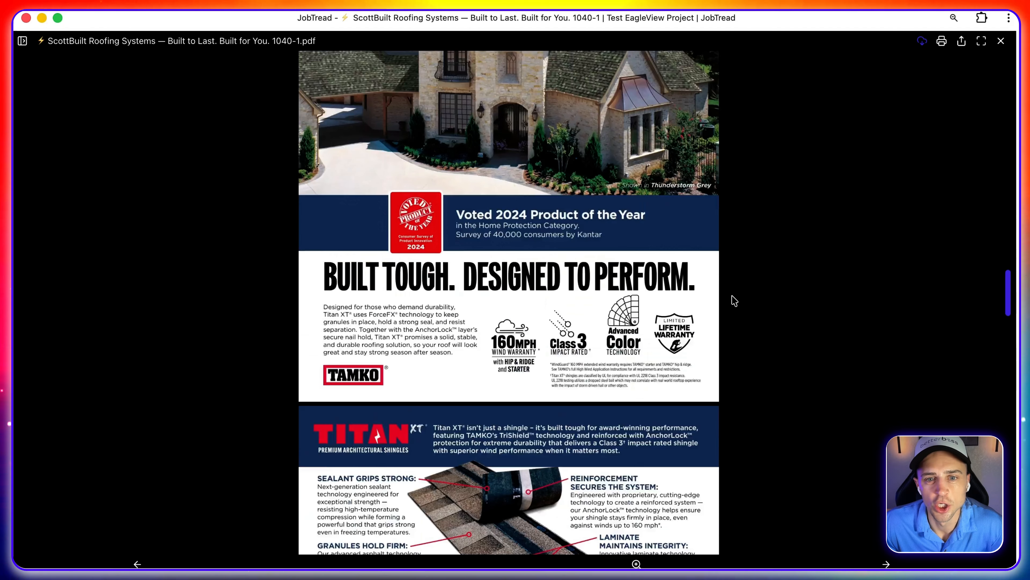
scroll(735, 301, up, 6)
click(1000, 51)
Check the draft's GOOD, BETTER and BEST options once more and mark the proposal as pending.
scroll(471, 244, down, 15)
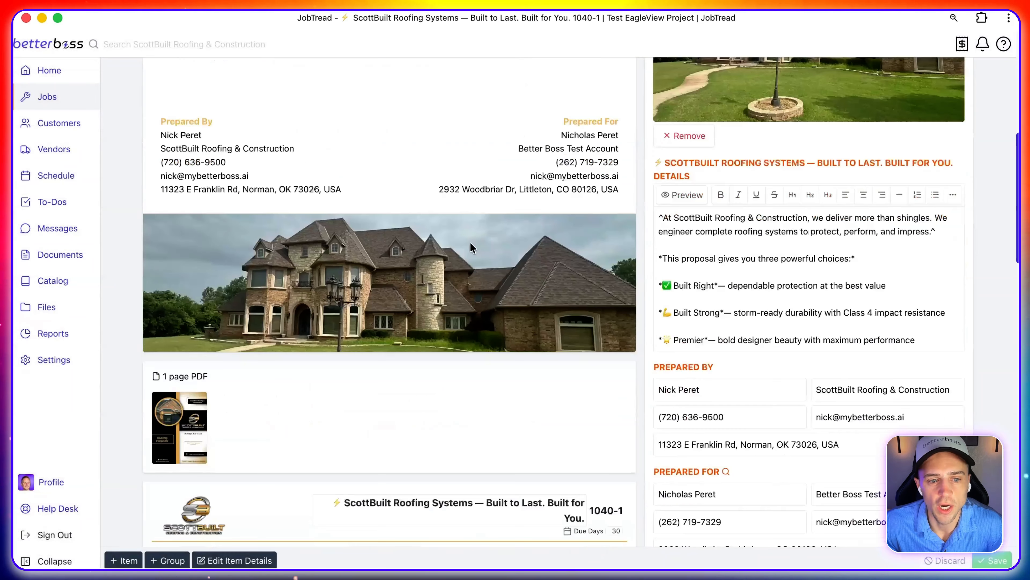
scroll(400, 295, down, 3)
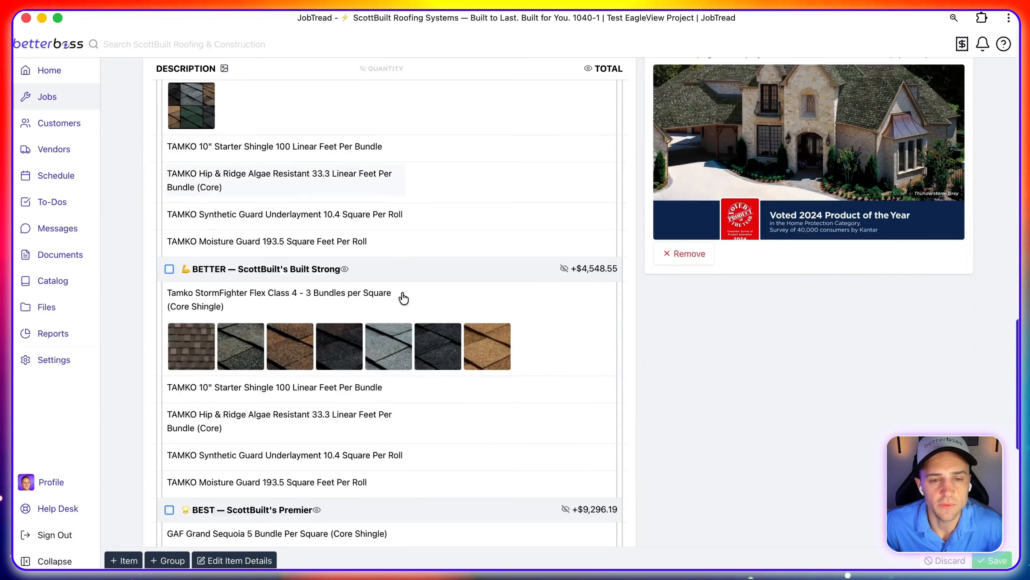
scroll(401, 294, up, 20)
scroll(403, 297, down, 3)
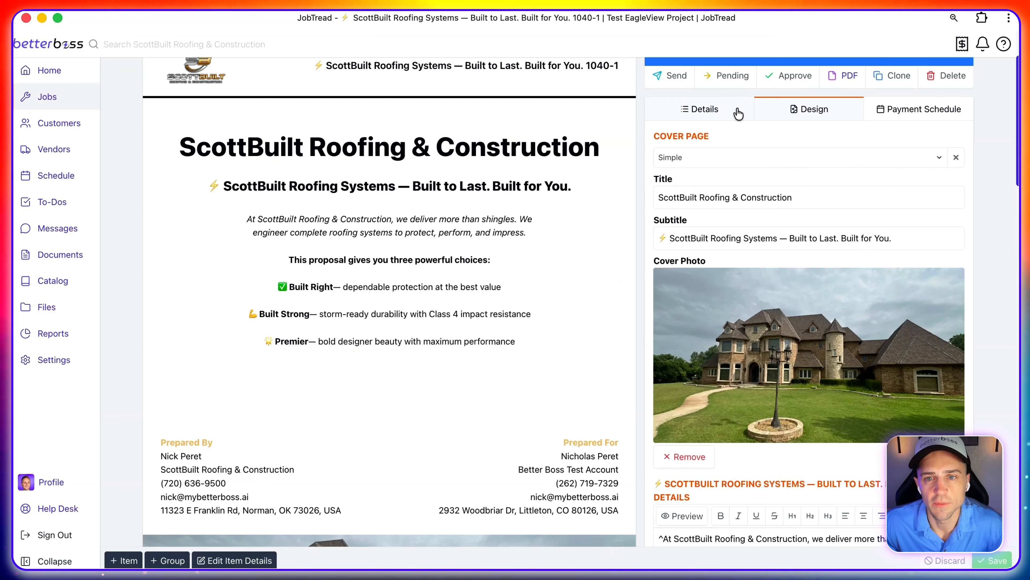
click(718, 111)
Select the BEST — ScottBuilt's Premier option in the pending proposal and save the selection.
scroll(463, 286, down, 12)
scroll(463, 283, down, 20)
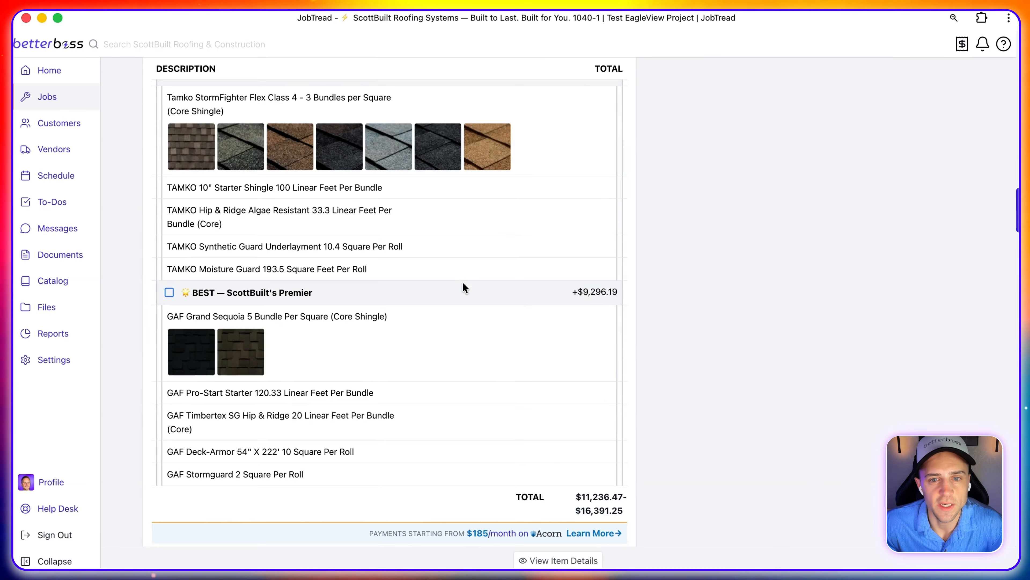
scroll(283, 373, up, 2)
scroll(158, 295, down, 2)
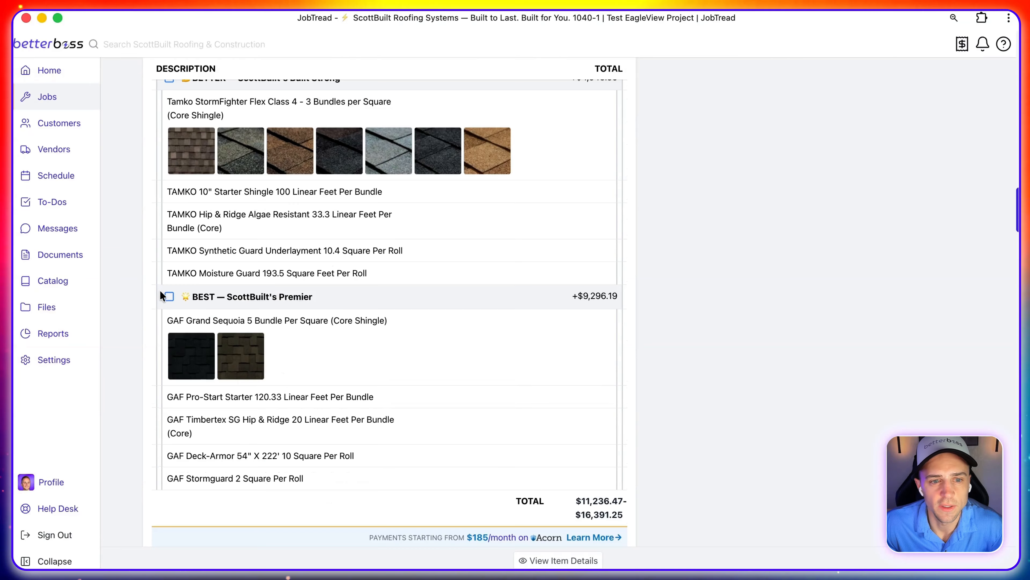
click(169, 297)
scroll(469, 310, up, 15)
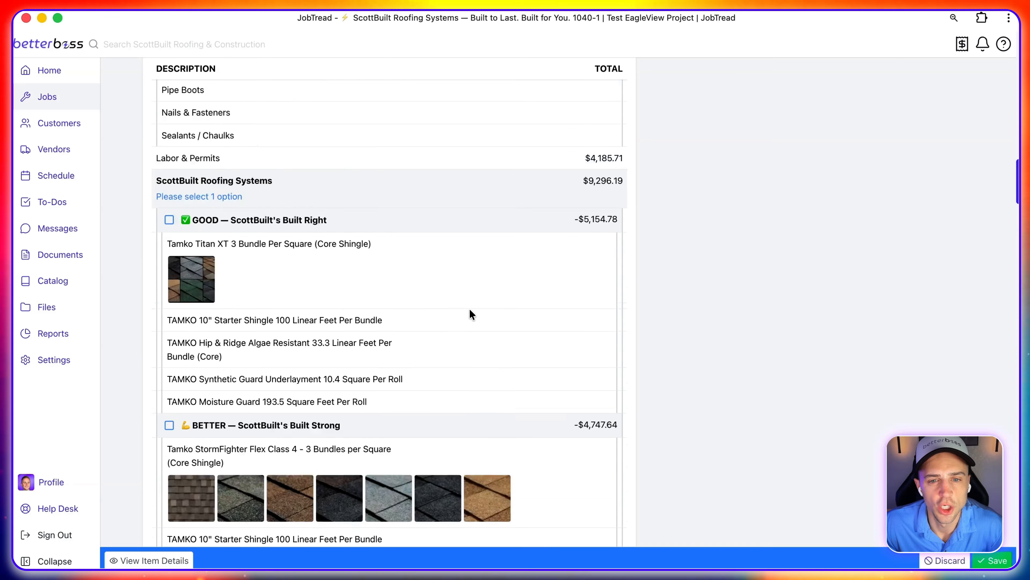
scroll(471, 315, up, 10)
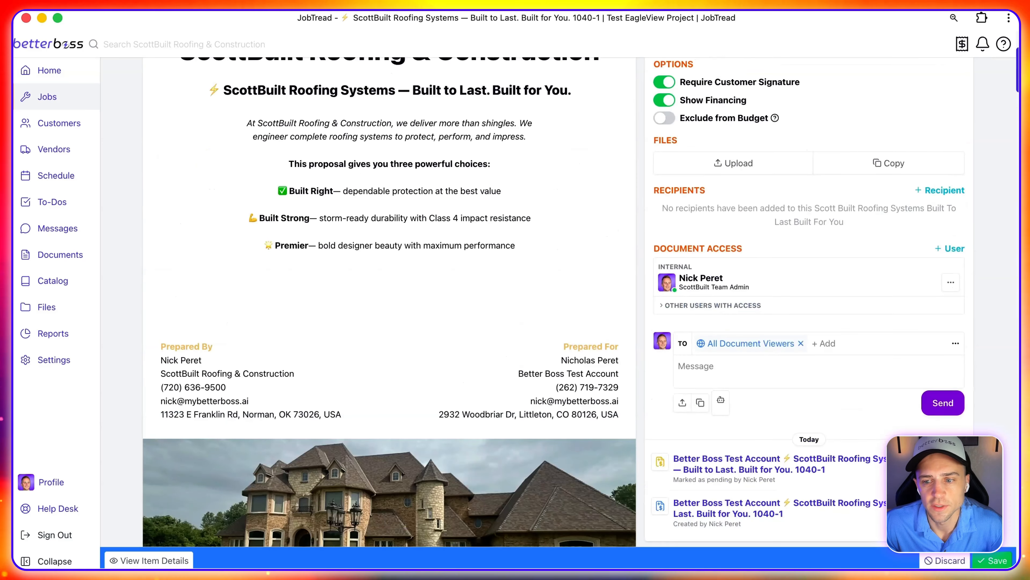
click(990, 562)
scroll(691, 206, up, 5)
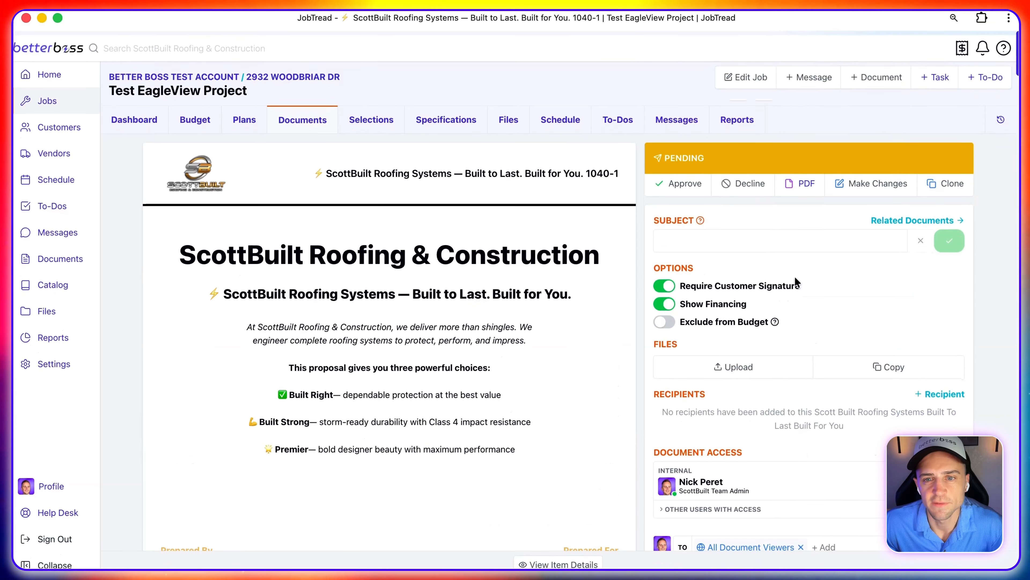
Approve the proposal and check its chosen option and total.
click(682, 185)
click(625, 232)
scroll(553, 287, down, 15)
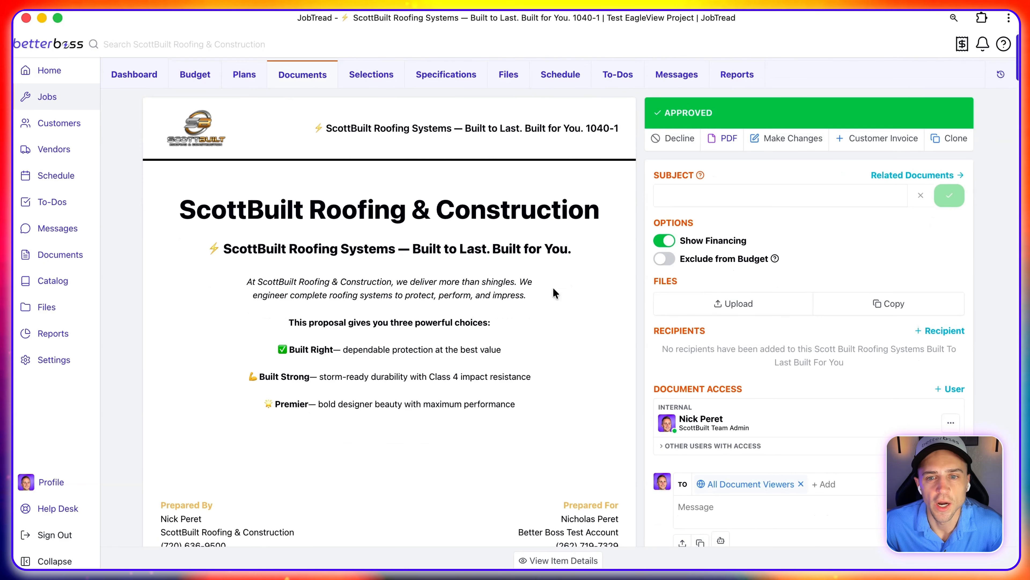
scroll(553, 287, down, 15)
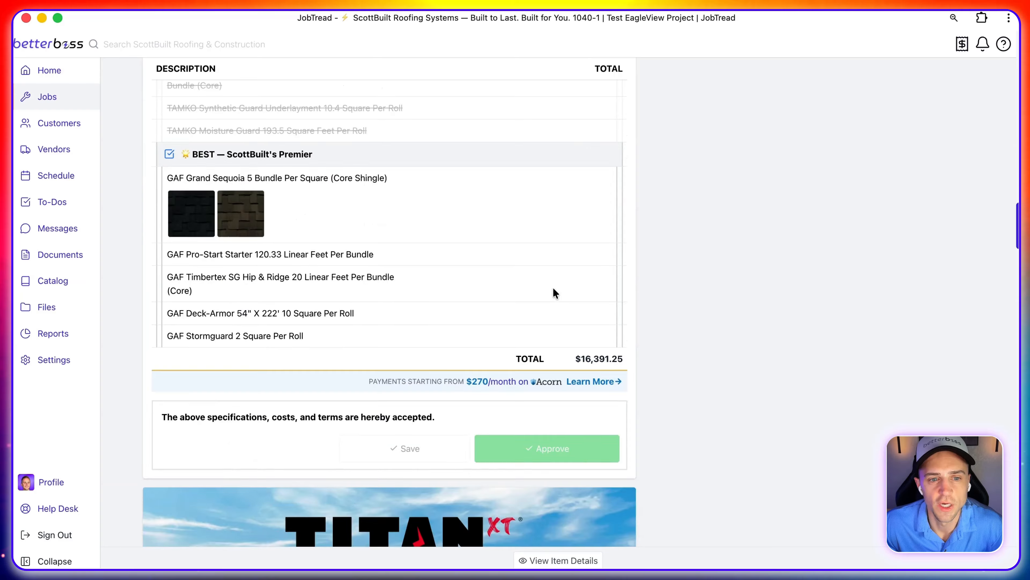
scroll(302, 259, up, 3)
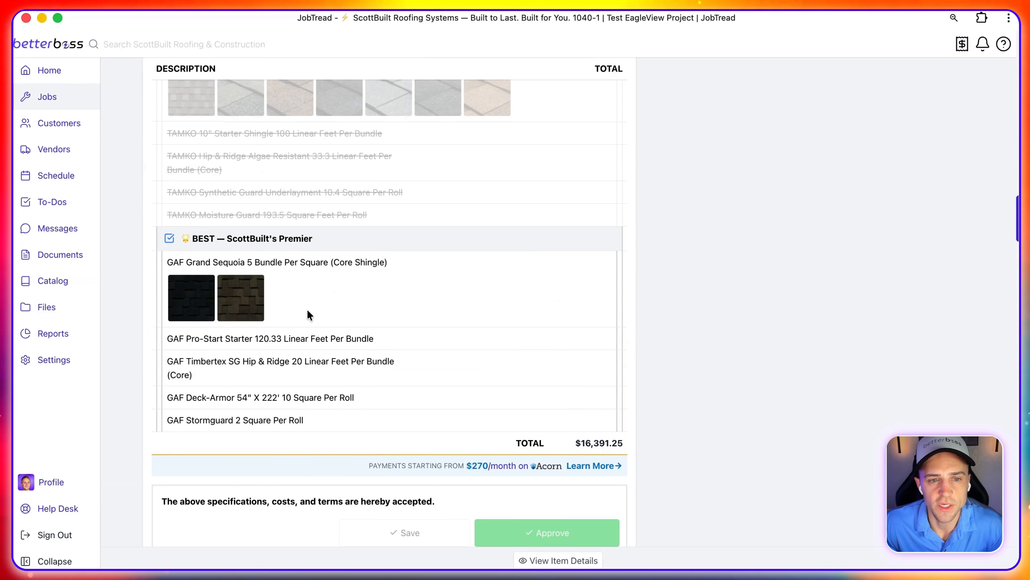
scroll(307, 309, up, 20)
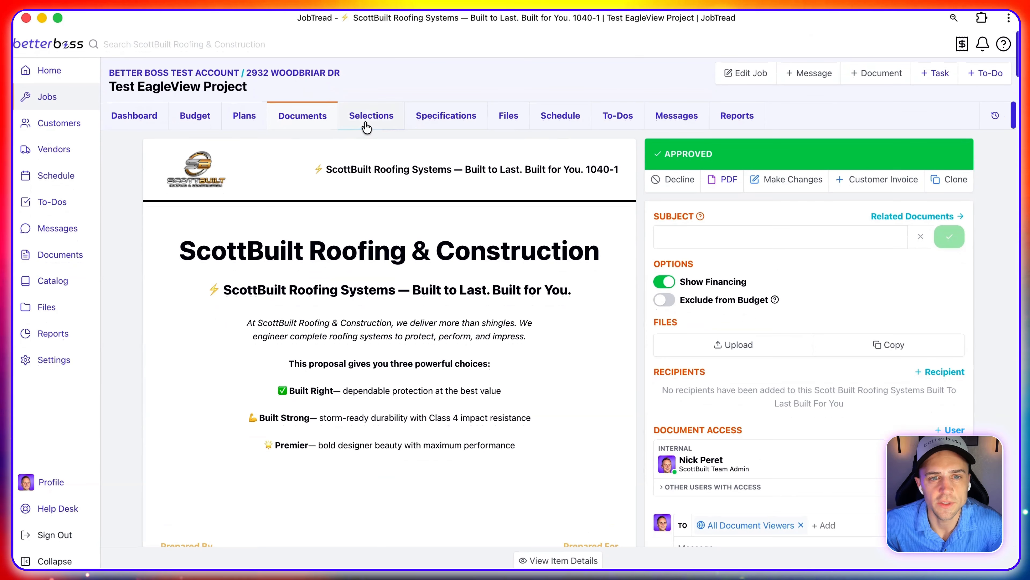
Examine the approved ScottBuilt Roofing Systems document in the job's selections and collapse it again.
click(366, 126)
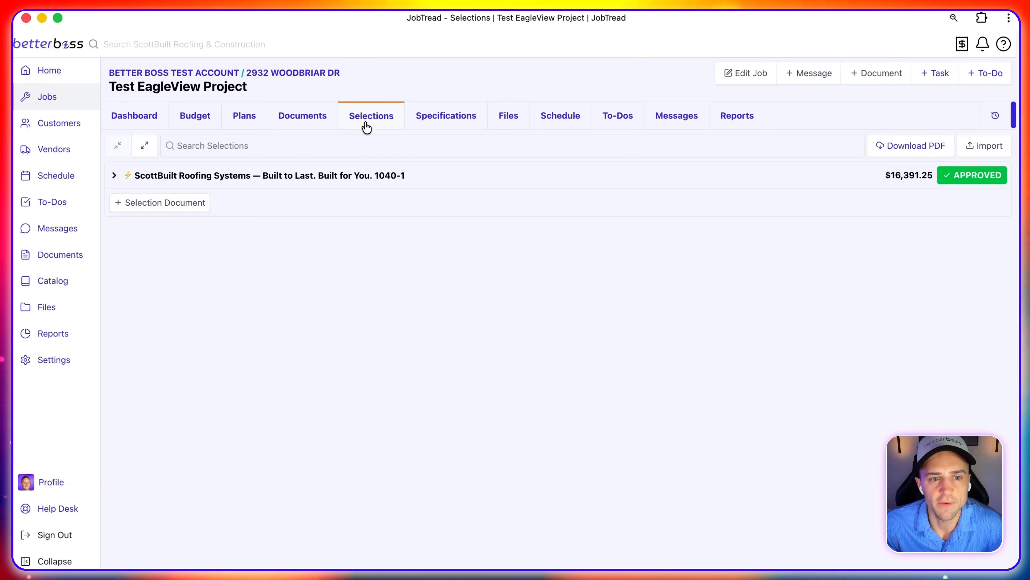
click(218, 184)
scroll(235, 418, down, 5)
scroll(235, 421, up, 5)
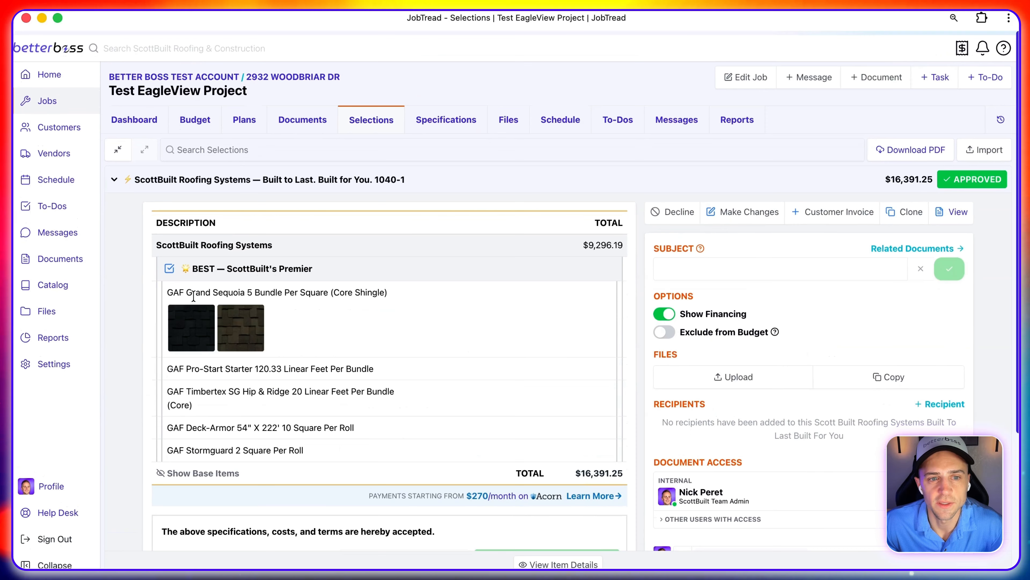
click(155, 187)
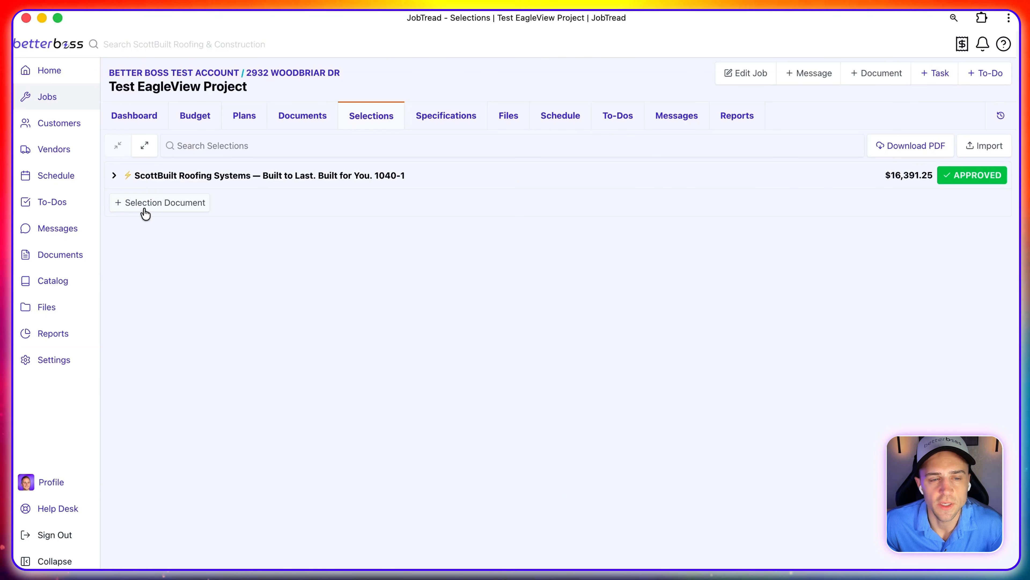
Start a selection document named Shingle Colors and add the Shingle Colors - GAF Grand Sequoia group from the catalog.
click(145, 207)
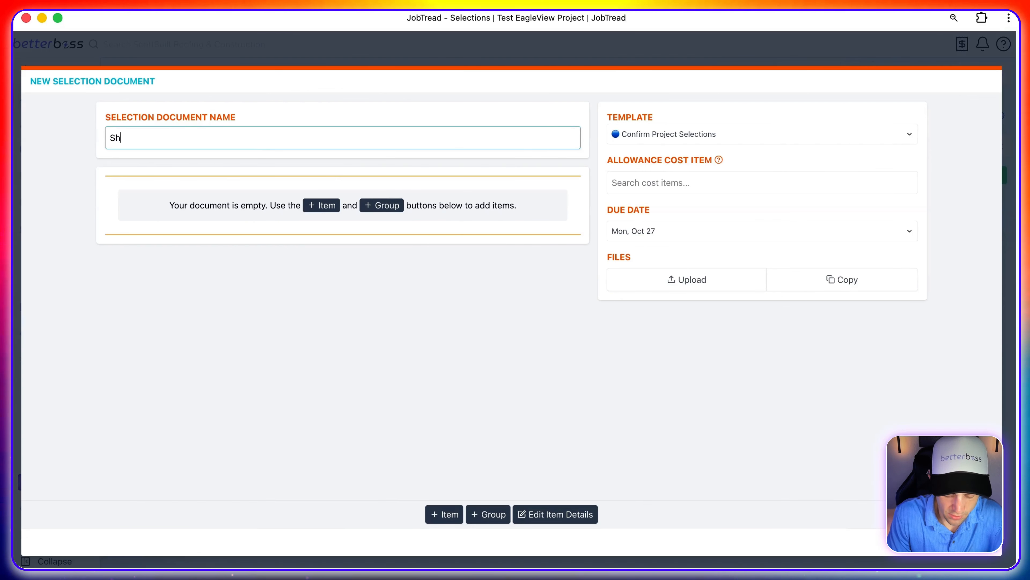
text(Shingle Colors)
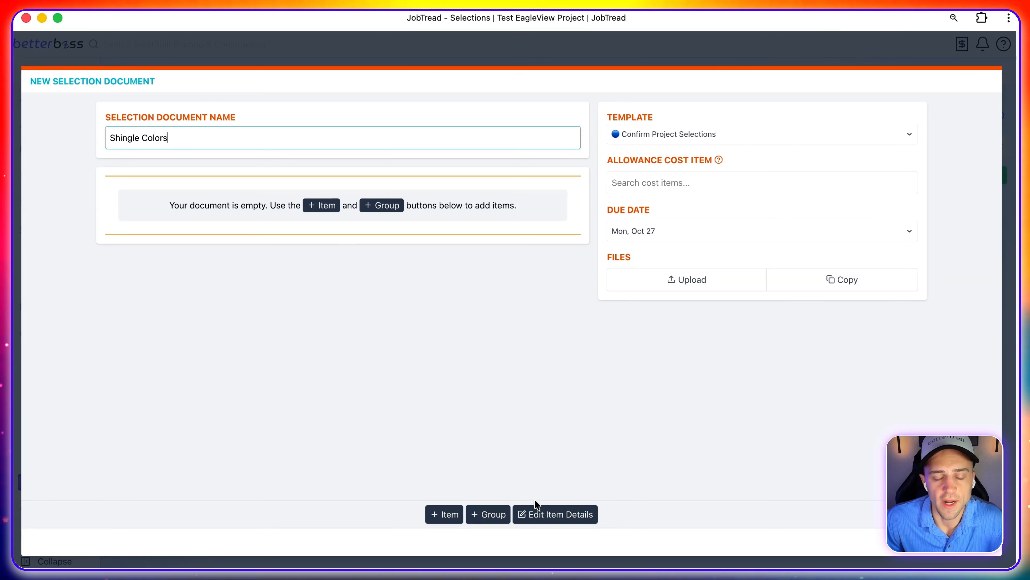
click(500, 515)
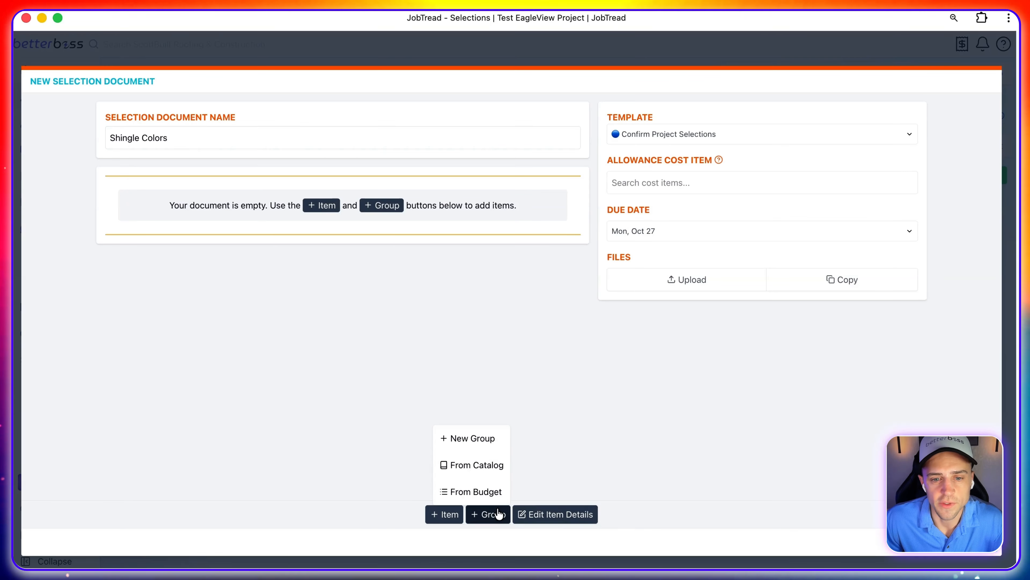
click(467, 471)
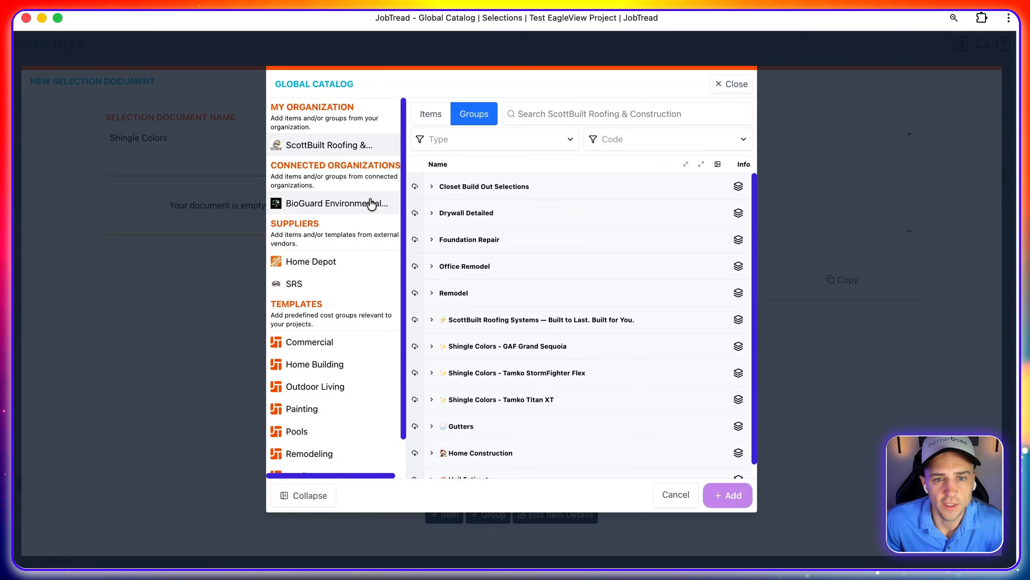
scroll(422, 382, down, 1)
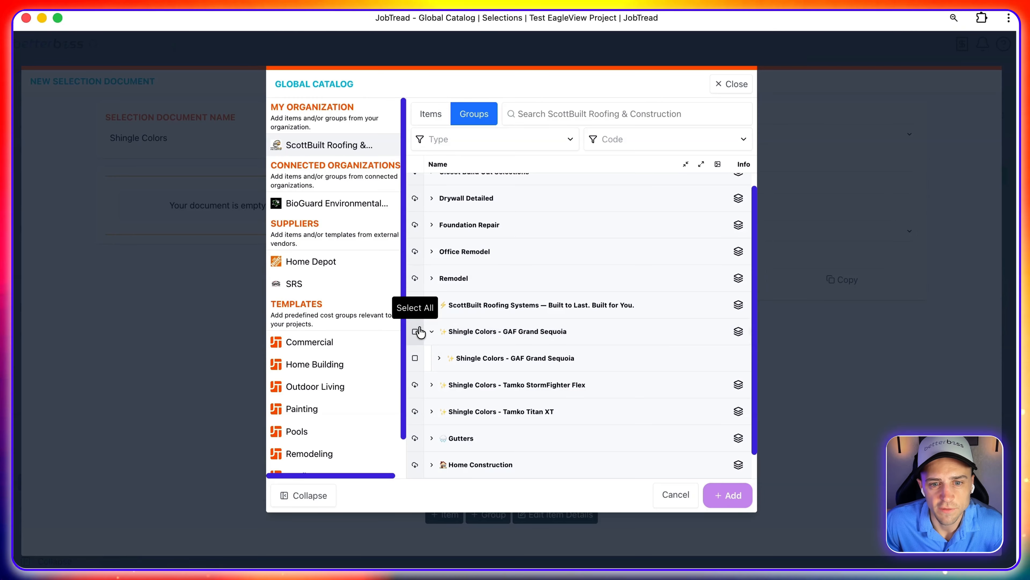
click(415, 331)
click(728, 495)
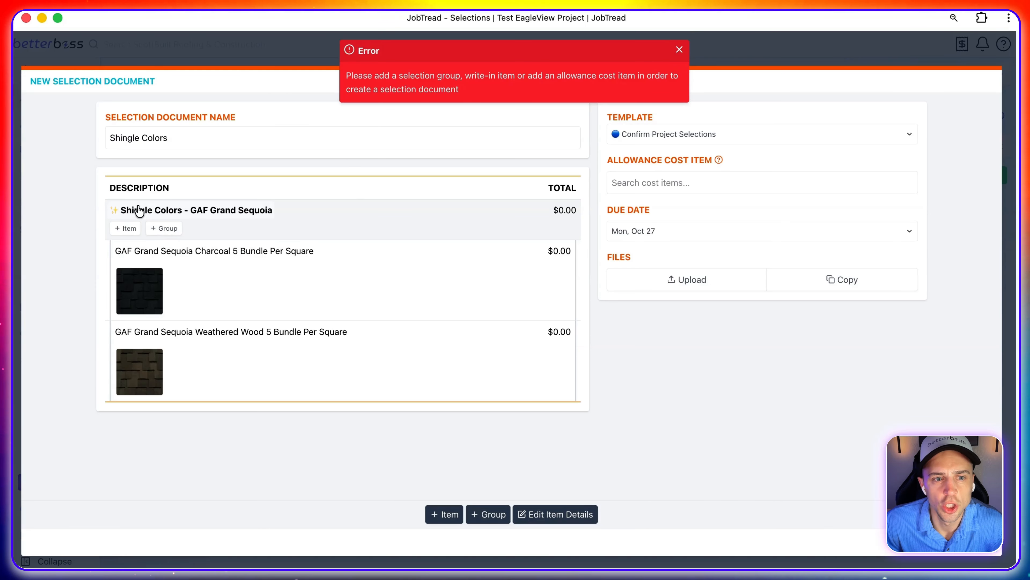
Allow selections on the Shingle Colors - GAF Grand Sequoia group with 1 required and 1 allowed, and create the selection document.
click(514, 516)
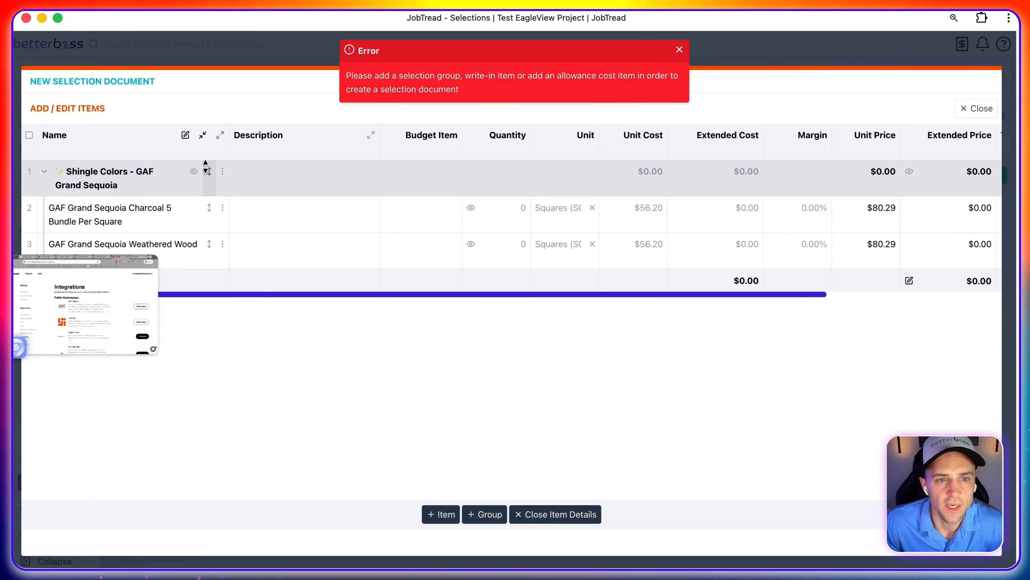
click(222, 171)
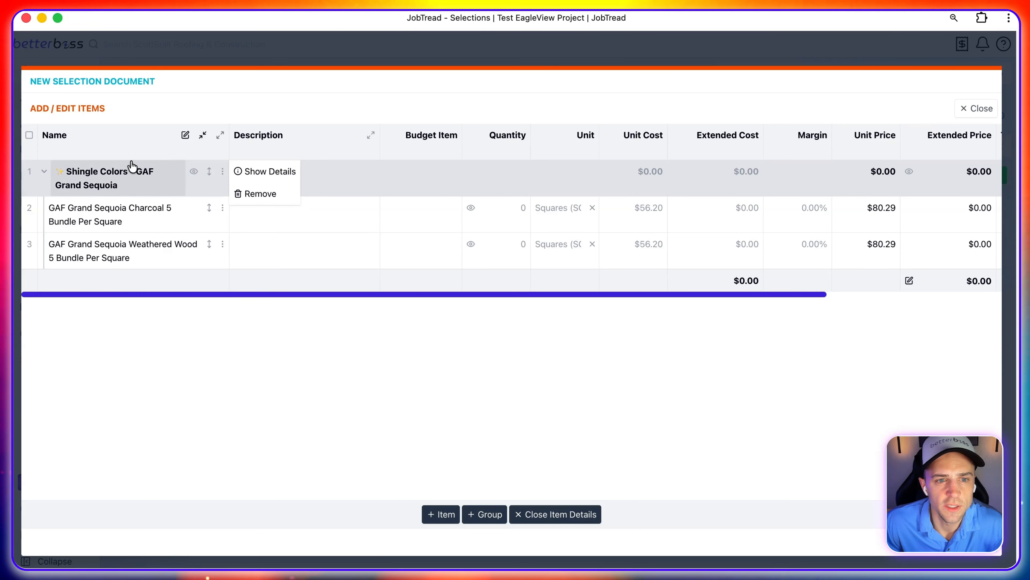
click(243, 171)
click(797, 286)
click(825, 324)
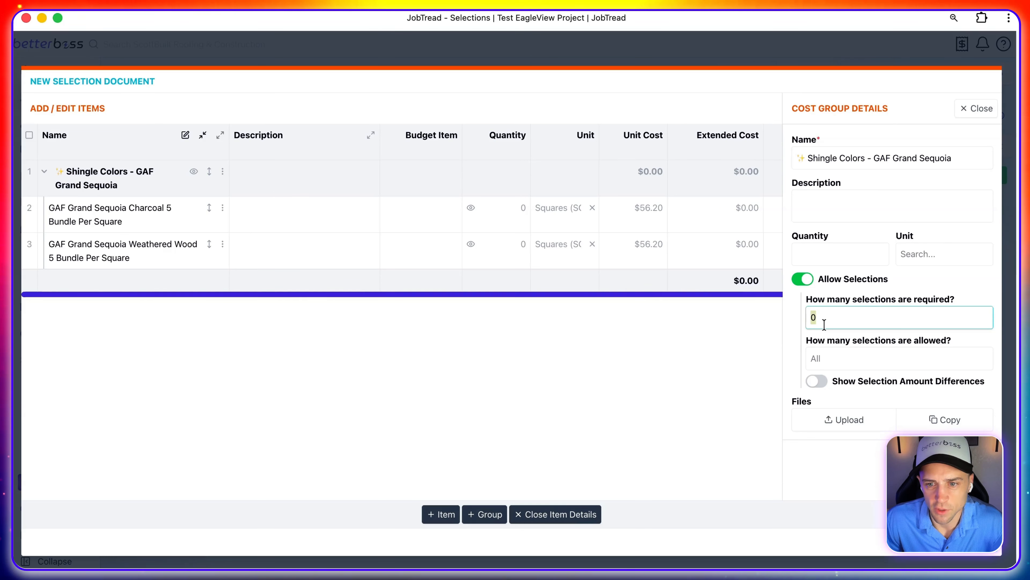
text(1)
click(842, 357)
text(1)
click(868, 467)
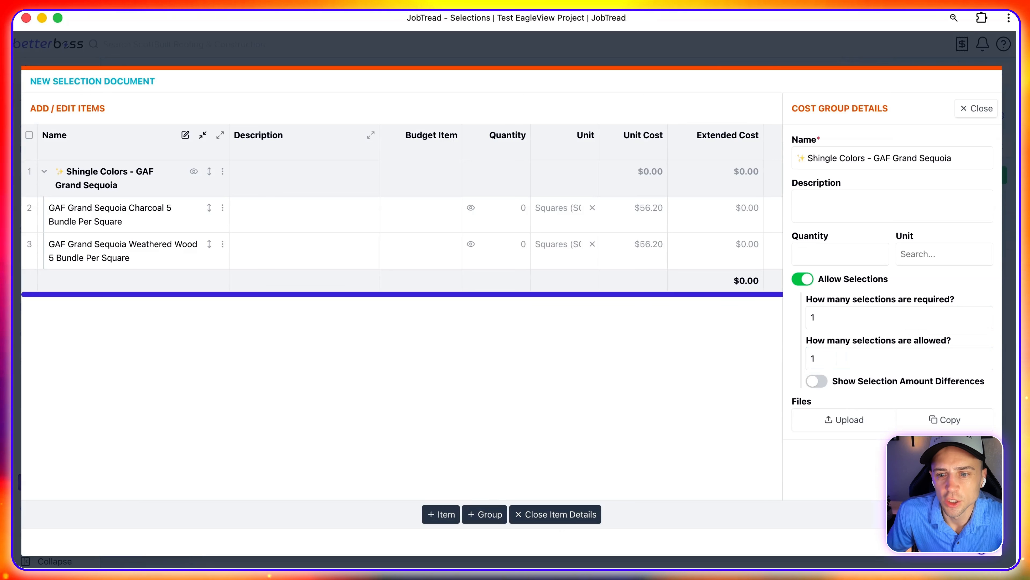
click(981, 542)
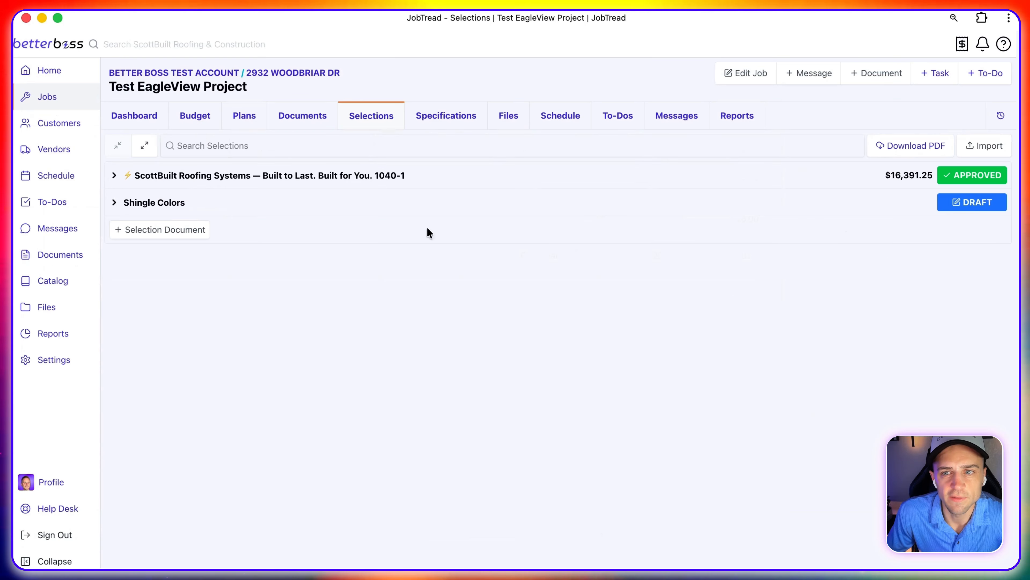
Open the Shingle Colors draft selection document and move it to pending.
click(462, 212)
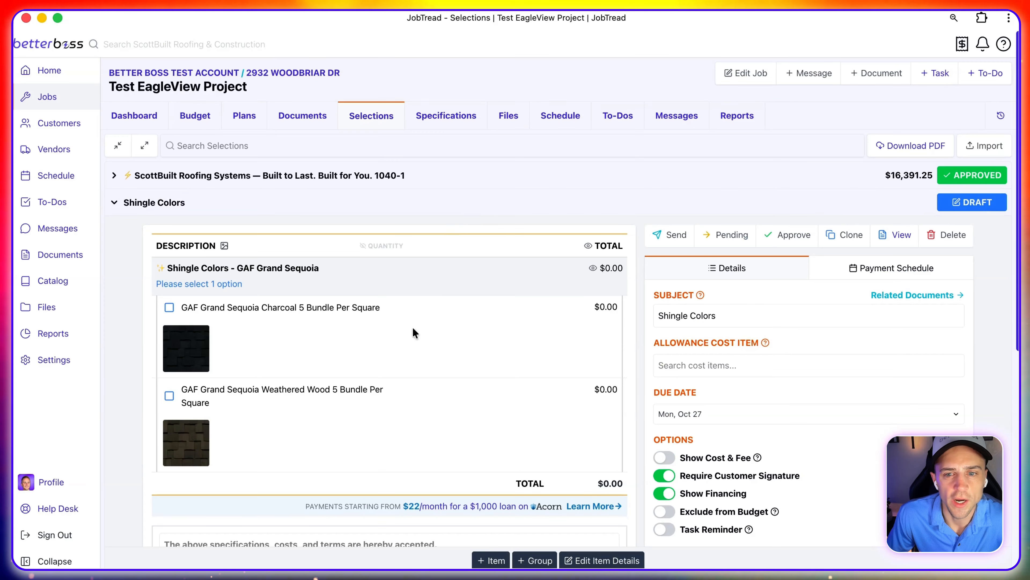
click(732, 234)
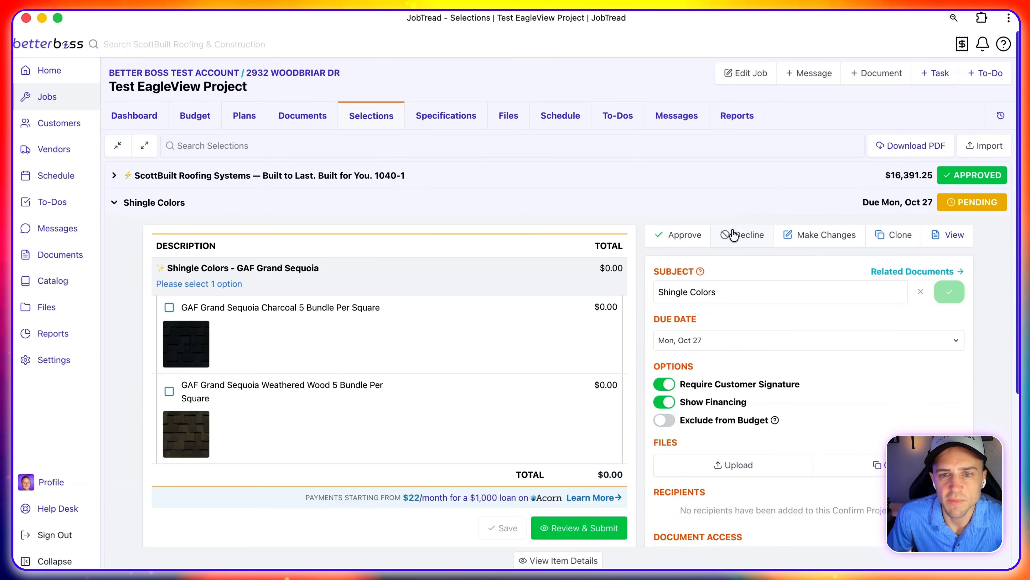
scroll(359, 366, down, 3)
scroll(501, 371, up, 3)
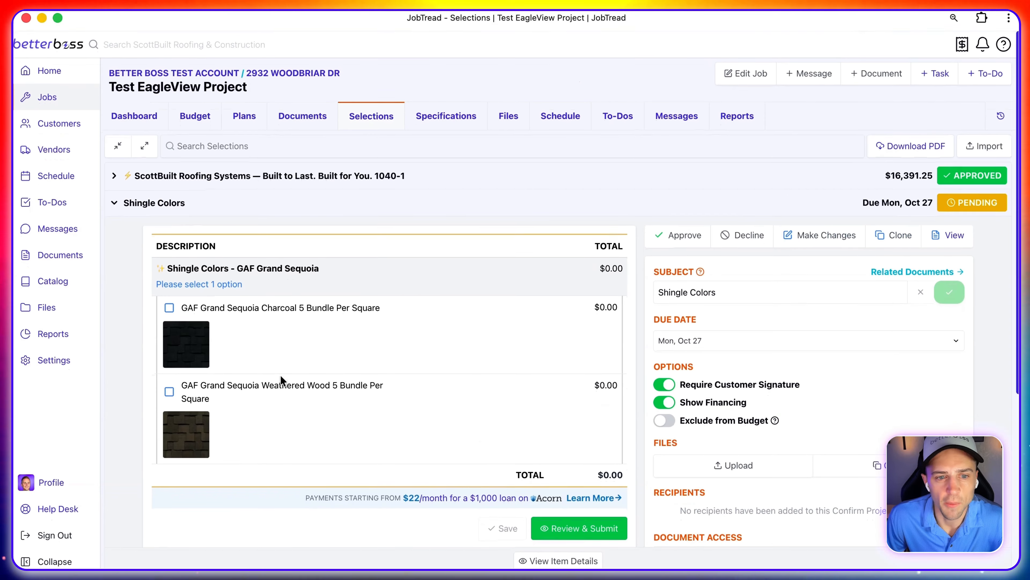
Select GAF Grand Sequoia Charcoal 5 Bundle Per Square, save the selection, and approve the Shingle Colors document.
click(168, 308)
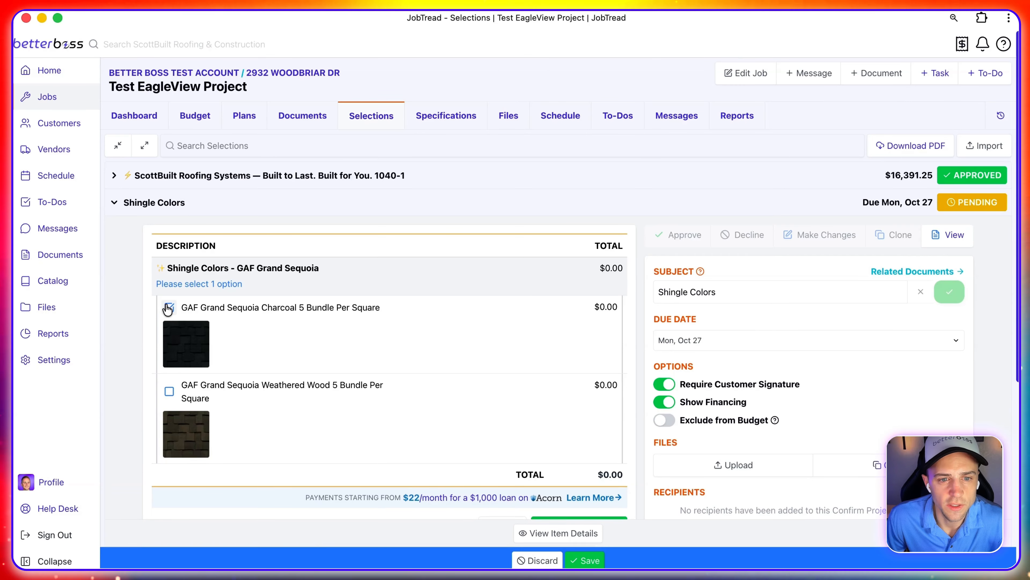
click(585, 563)
click(686, 243)
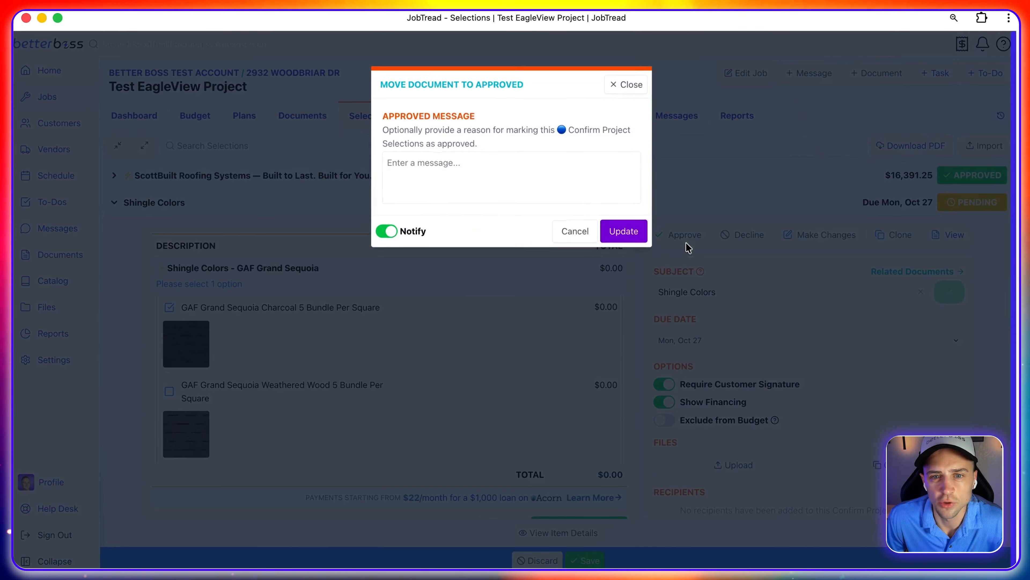
click(622, 230)
Check the chosen shingle color in the approved Confirm Project Selections document among the job's documents.
click(305, 127)
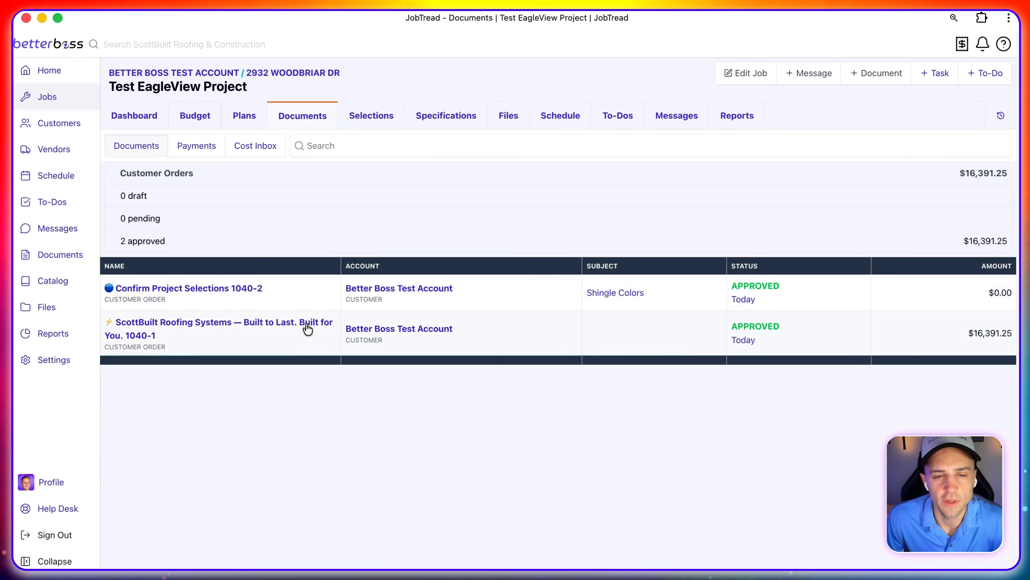
click(255, 289)
scroll(352, 240, down, 2)
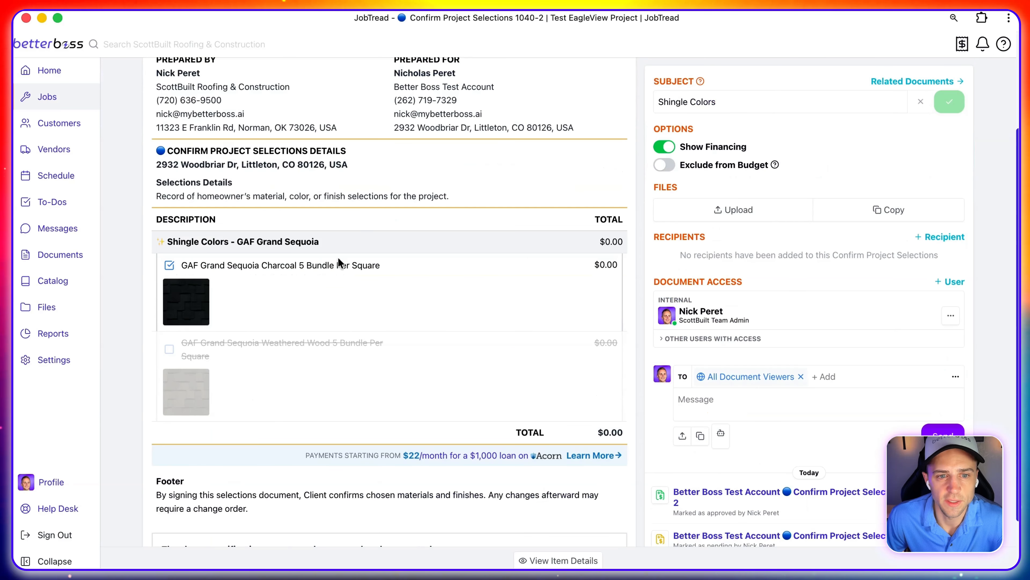
scroll(318, 287, up, 5)
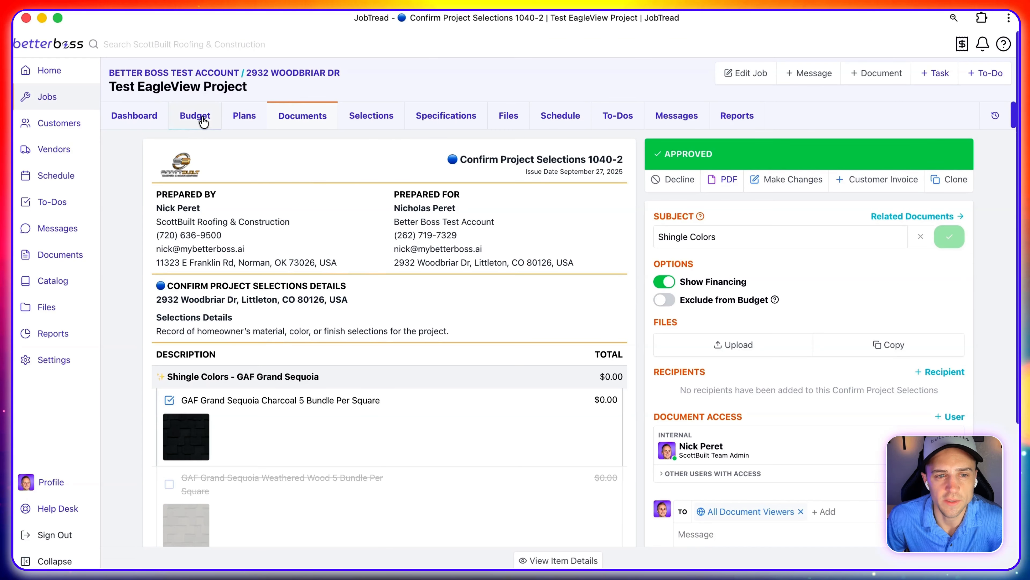
Create a Project Deposit Invoice for the job from the approved ScottBuilt Roofing Systems and Labor & Permits items.
click(203, 121)
click(876, 75)
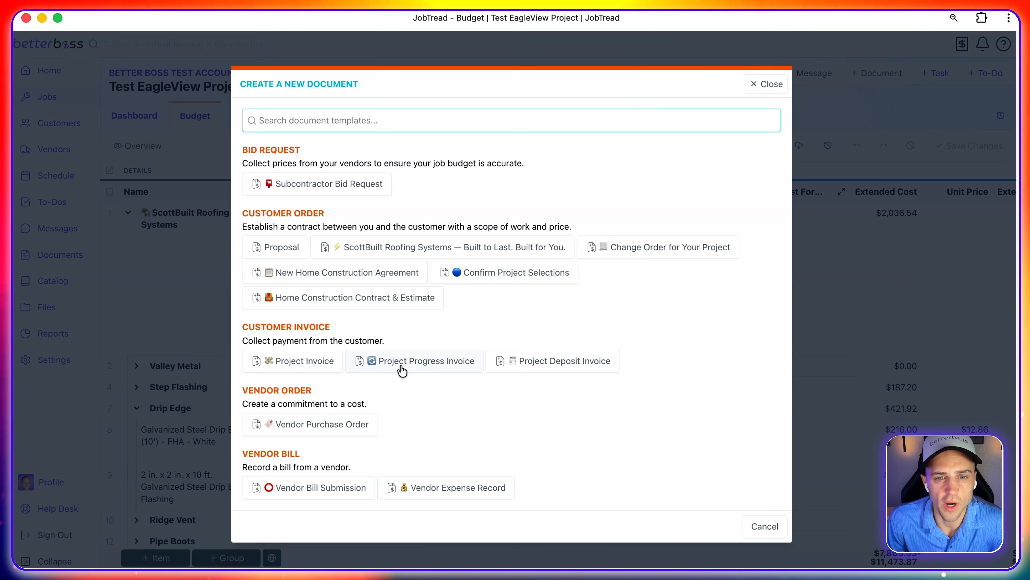
click(552, 366)
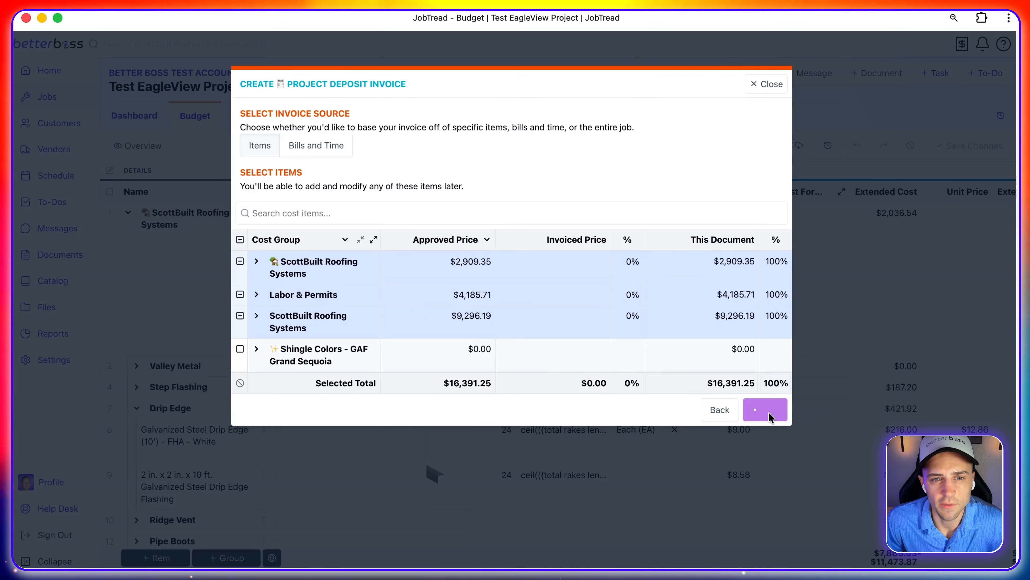
Hide the sub items of both ScottBuilt Roofing Systems groups and the Labor & Permits group on the deposit invoice.
scroll(488, 363, down, 5)
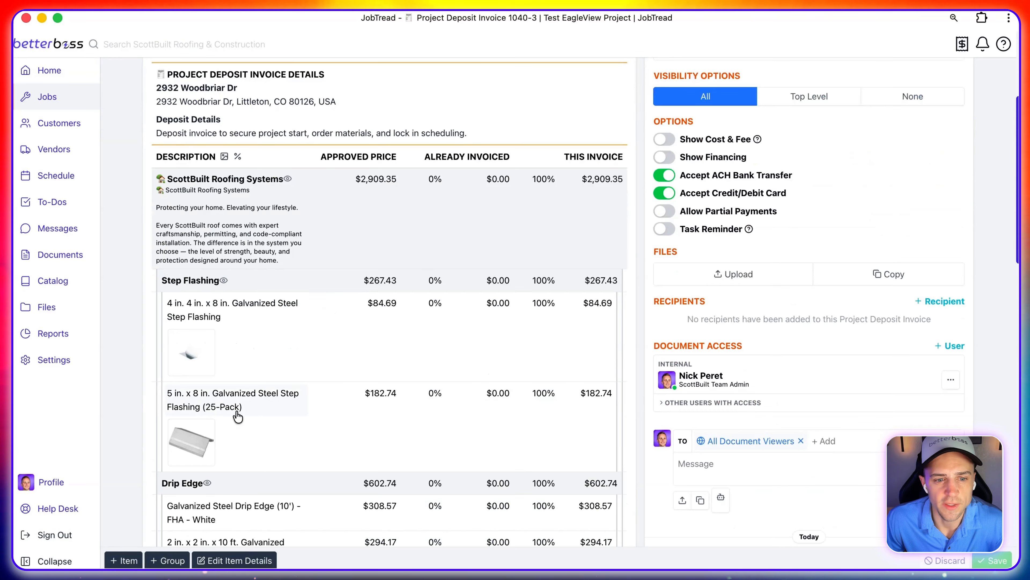
click(288, 179)
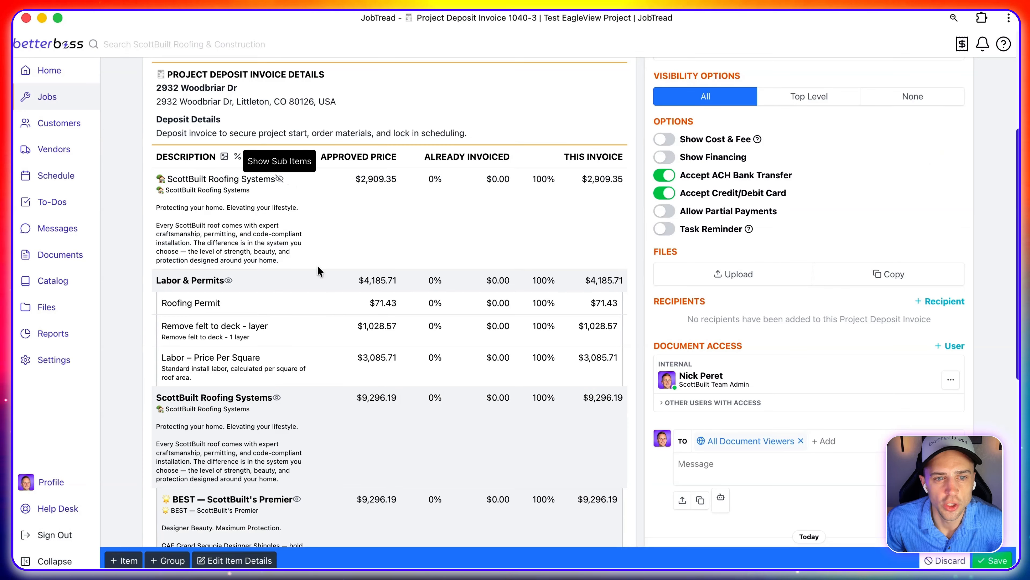
click(228, 280)
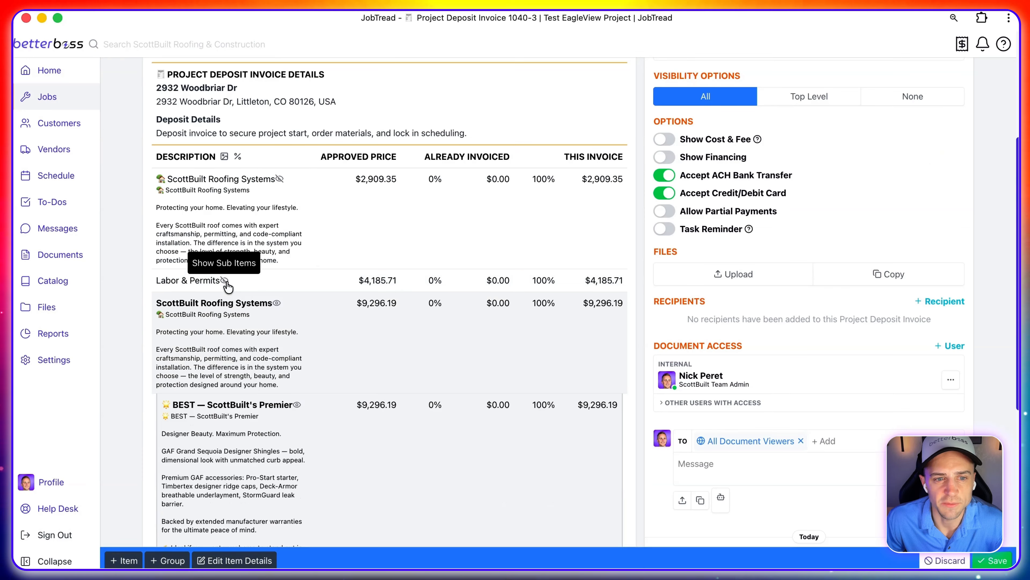
click(272, 305)
click(276, 304)
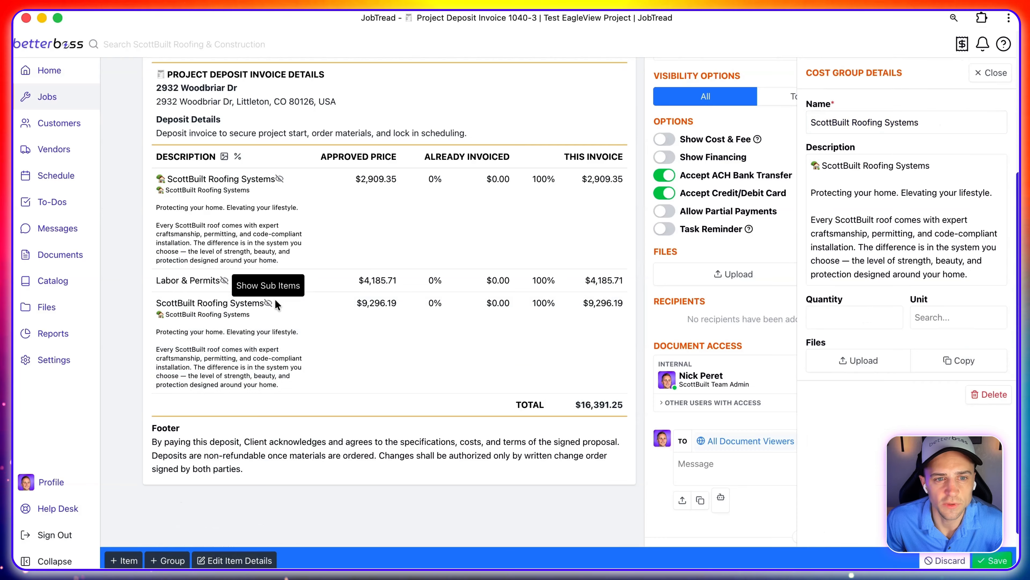
click(282, 179)
click(284, 179)
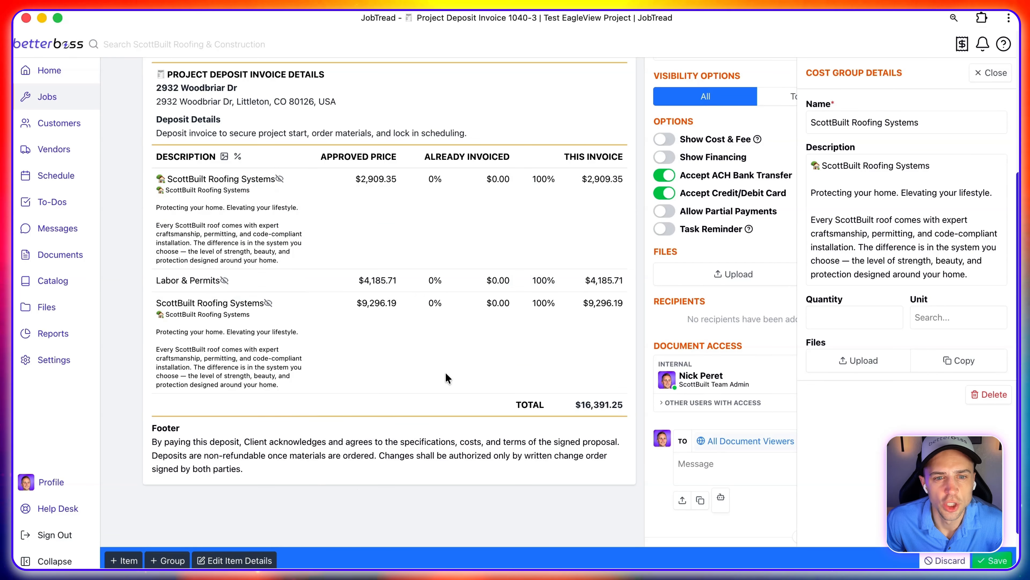
Hide the descriptions of both ScottBuilt Roofing Systems groups in the invoice's item details, save, and close the open detail views.
click(226, 563)
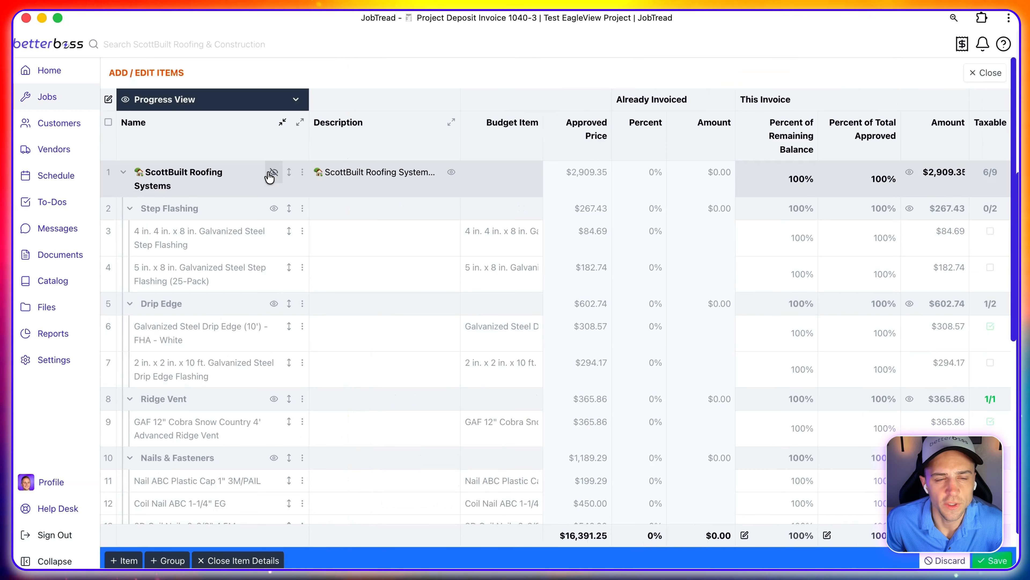
click(282, 123)
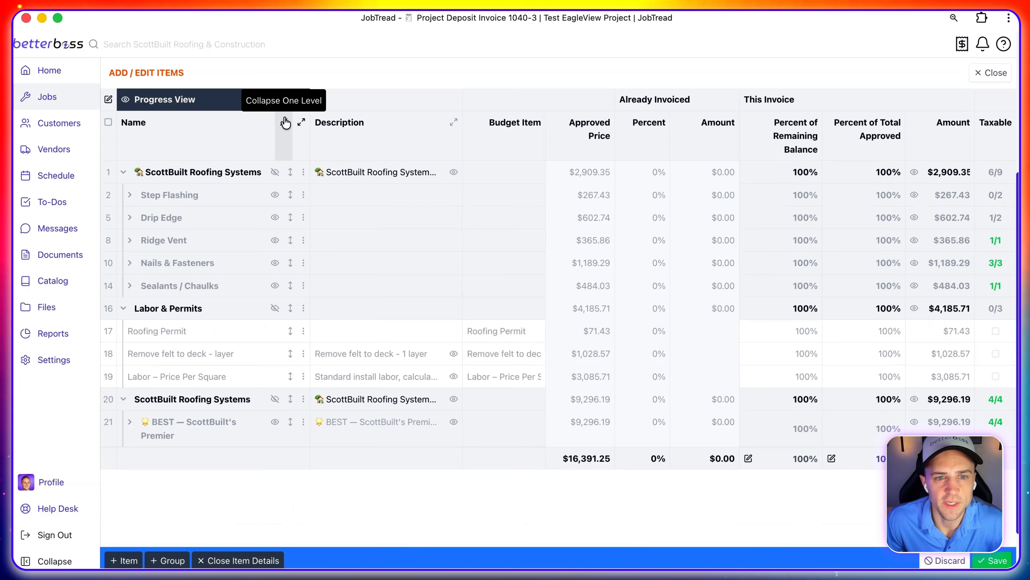
click(285, 123)
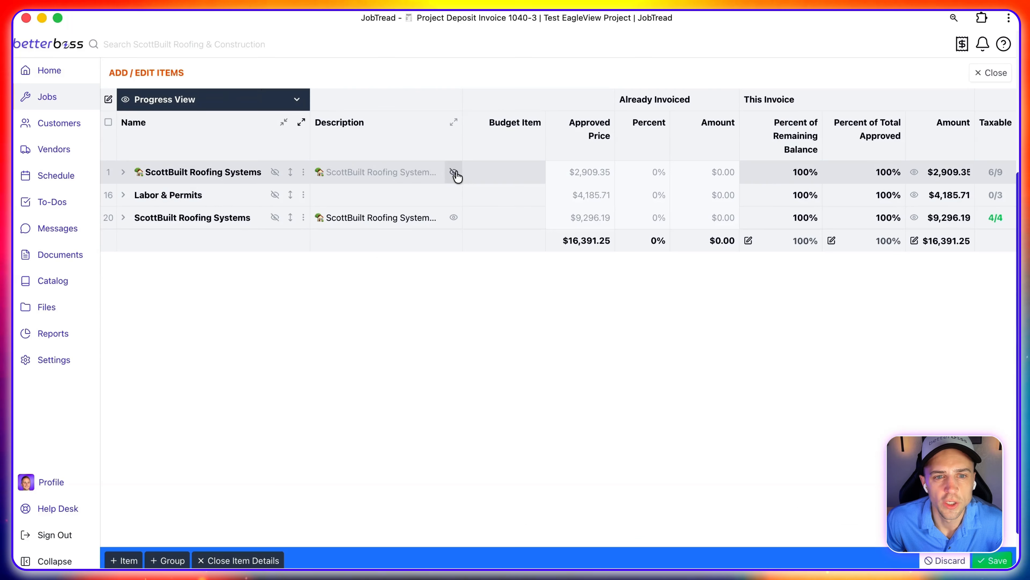
click(454, 217)
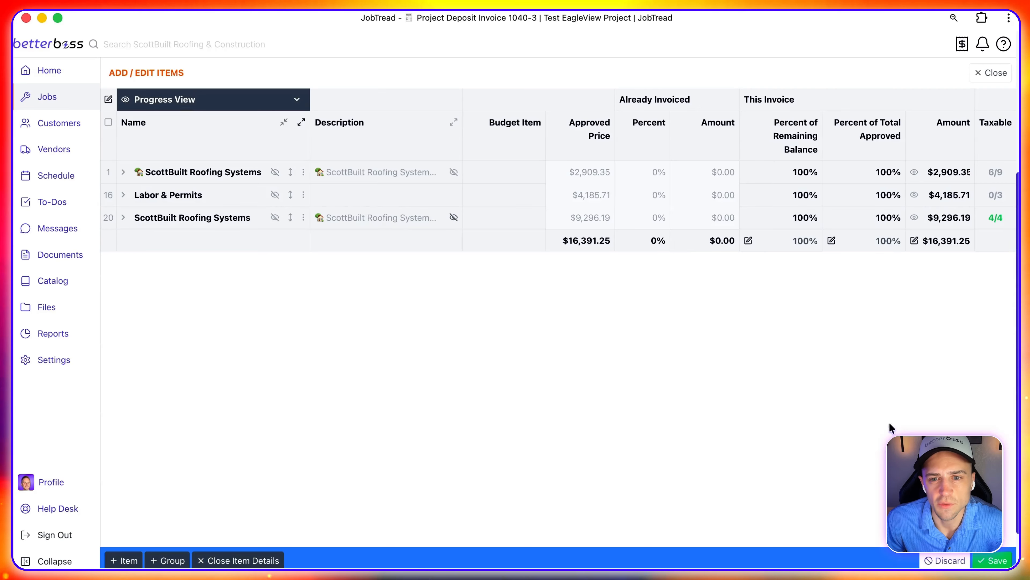
click(991, 562)
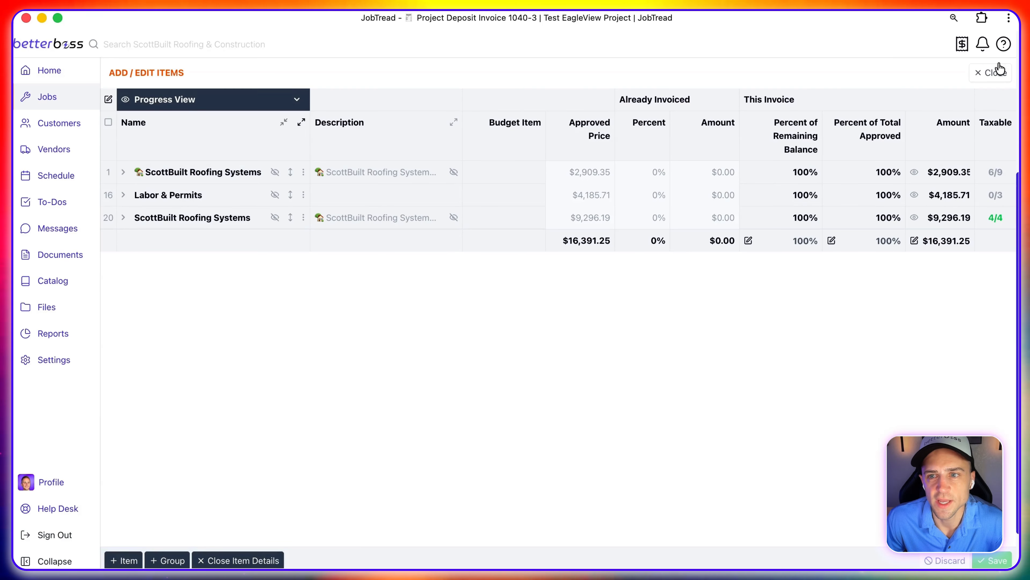
click(998, 72)
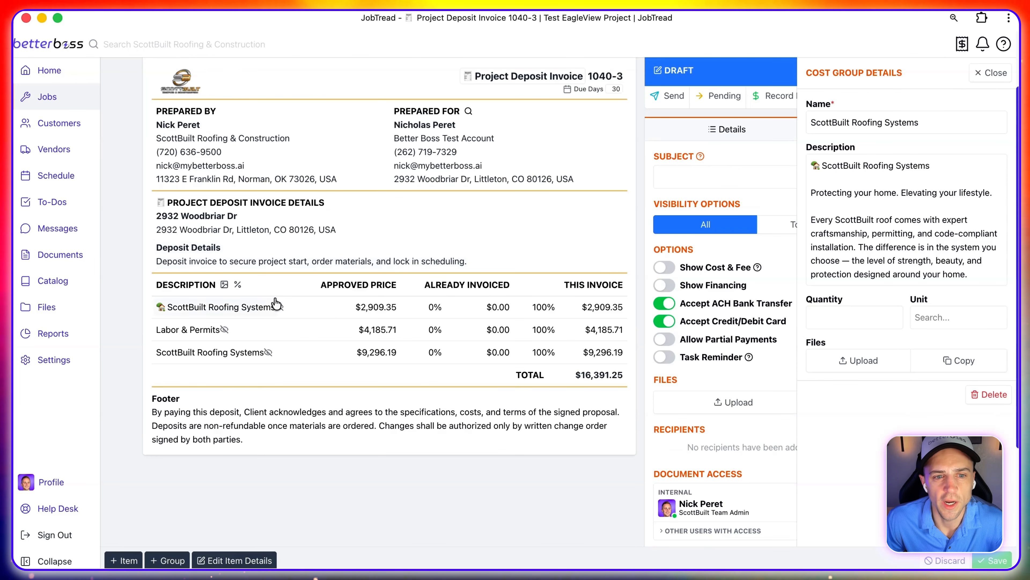
scroll(249, 274, up, 2)
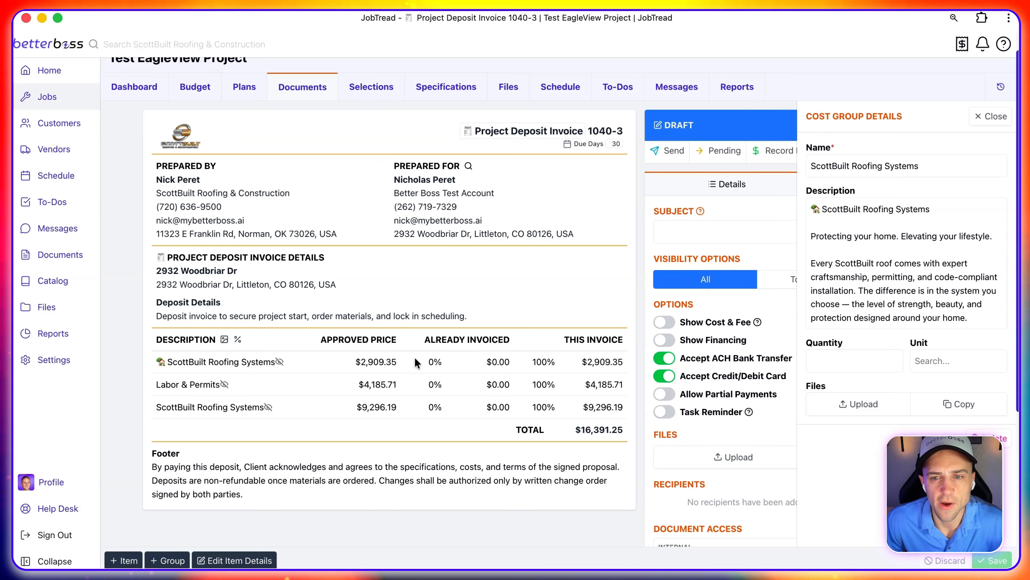
click(990, 116)
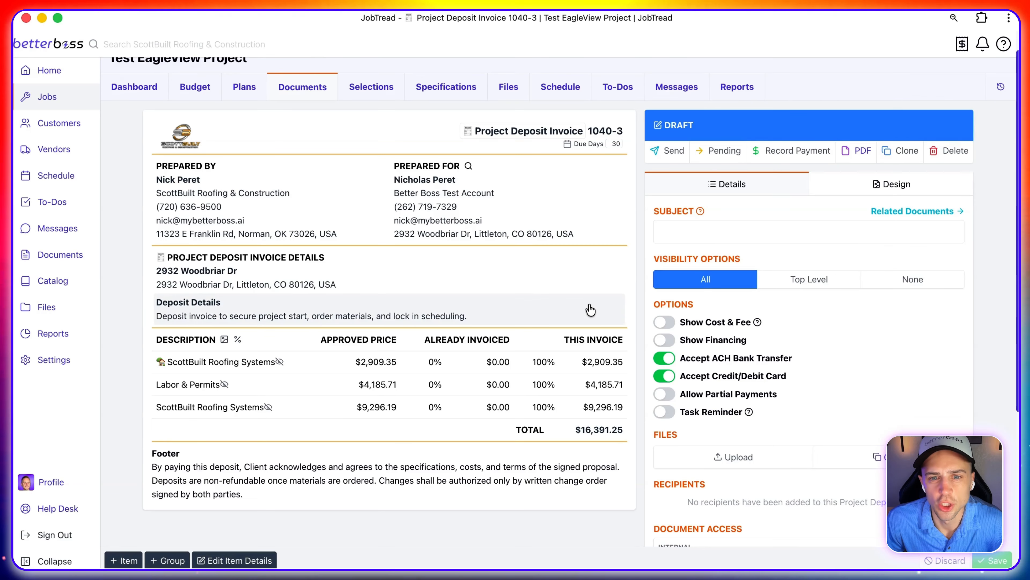
Set the deposit invoice to 20 percent of the total approved amount, save it, and review the updated invoice.
scroll(588, 303, down, 3)
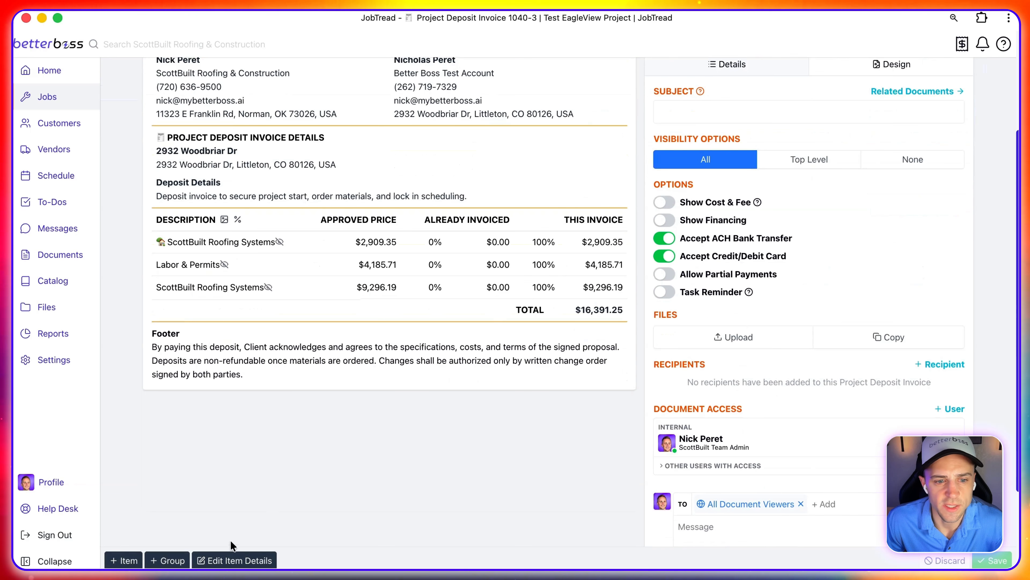
click(268, 557)
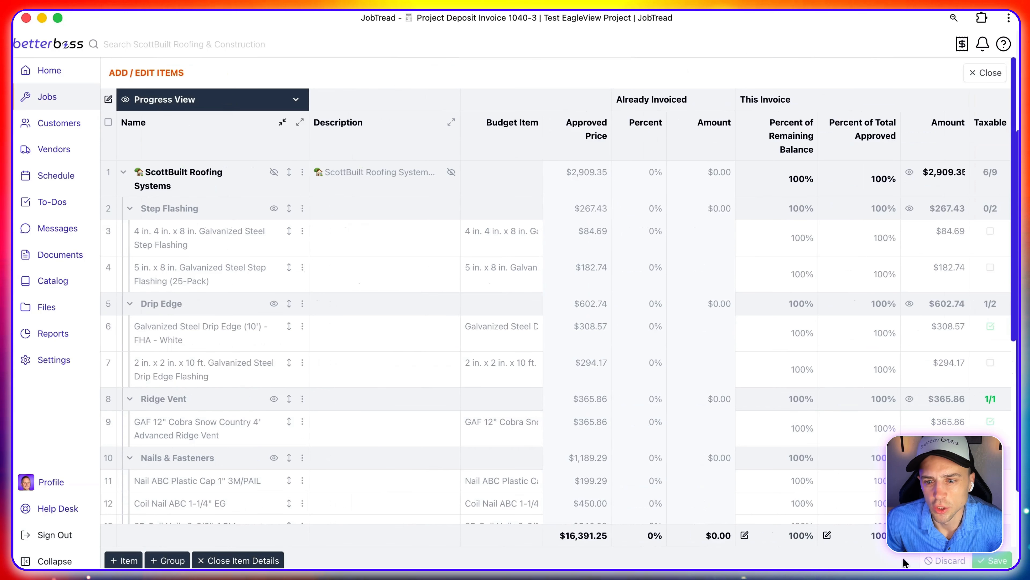
click(886, 539)
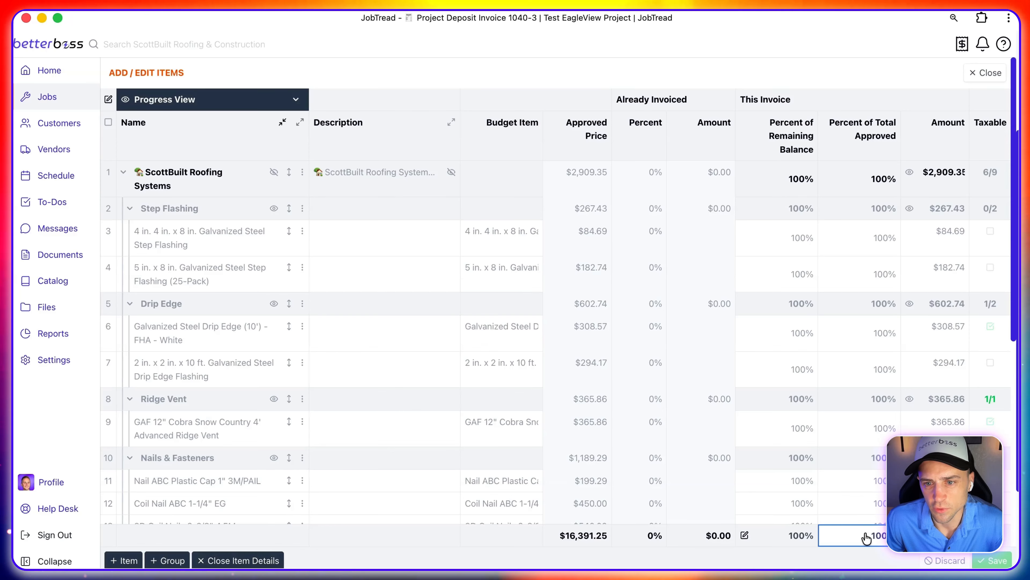
text(20)
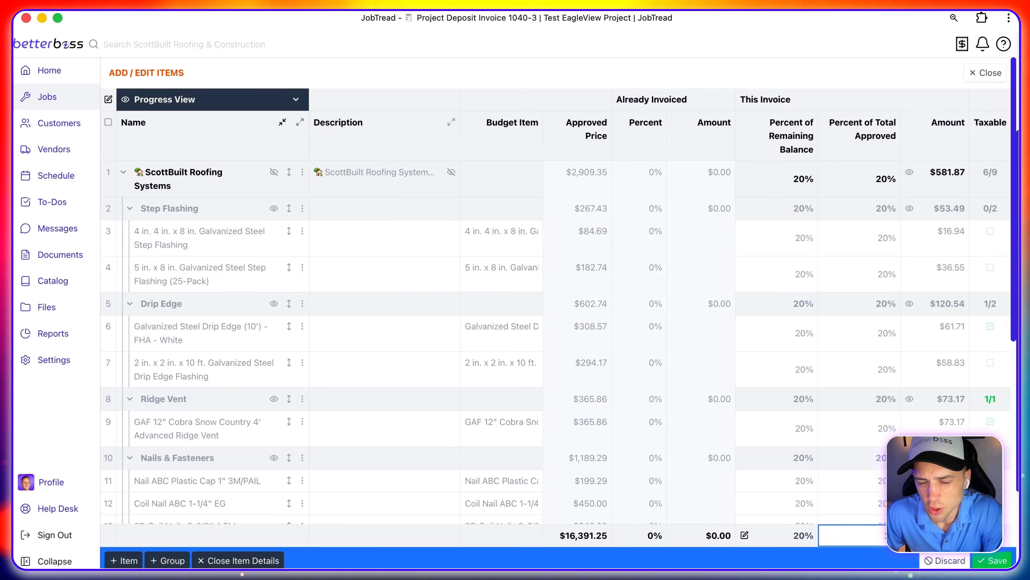
click(990, 561)
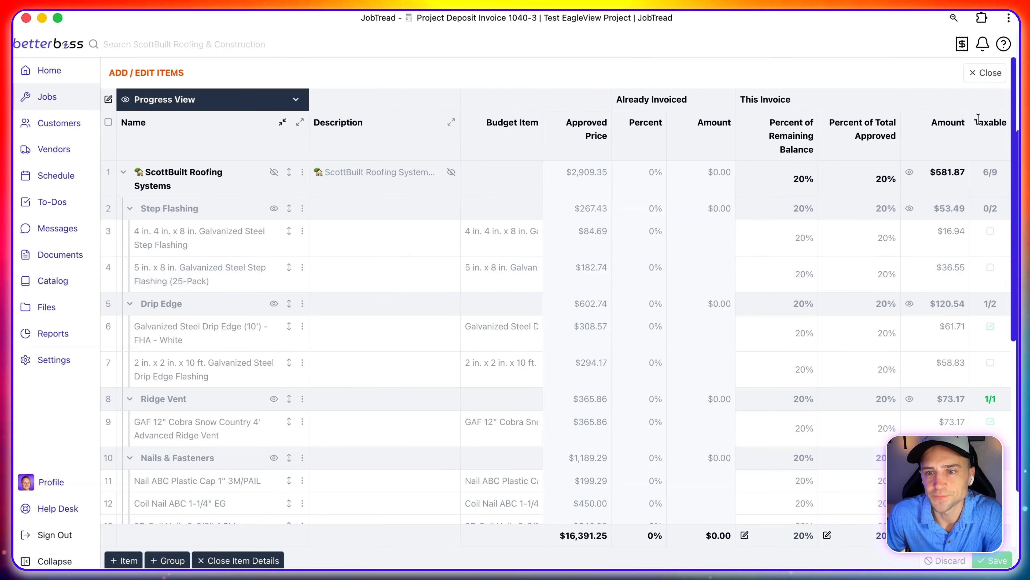
click(985, 73)
scroll(520, 300, up, 5)
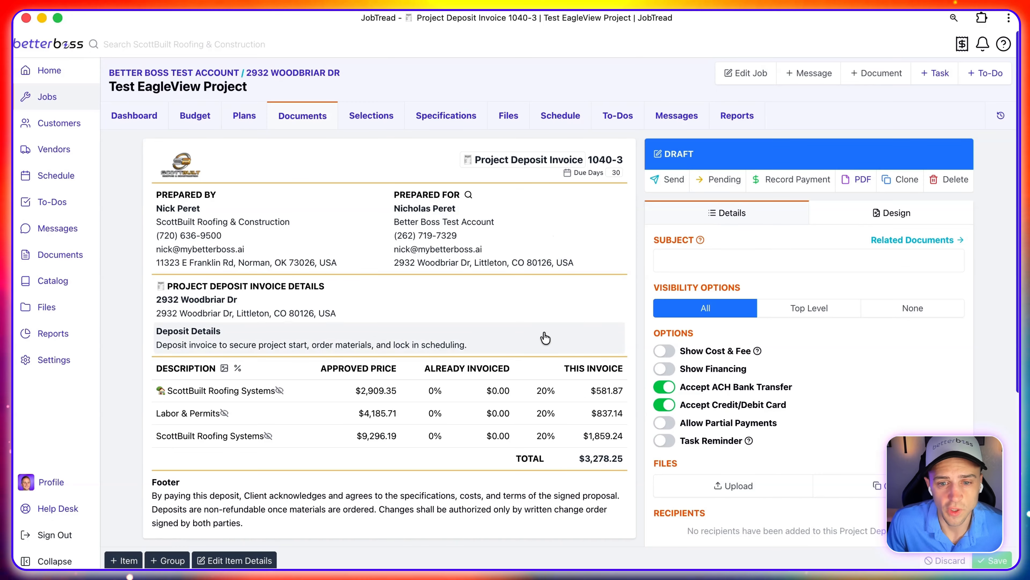
scroll(569, 333, down, 1)
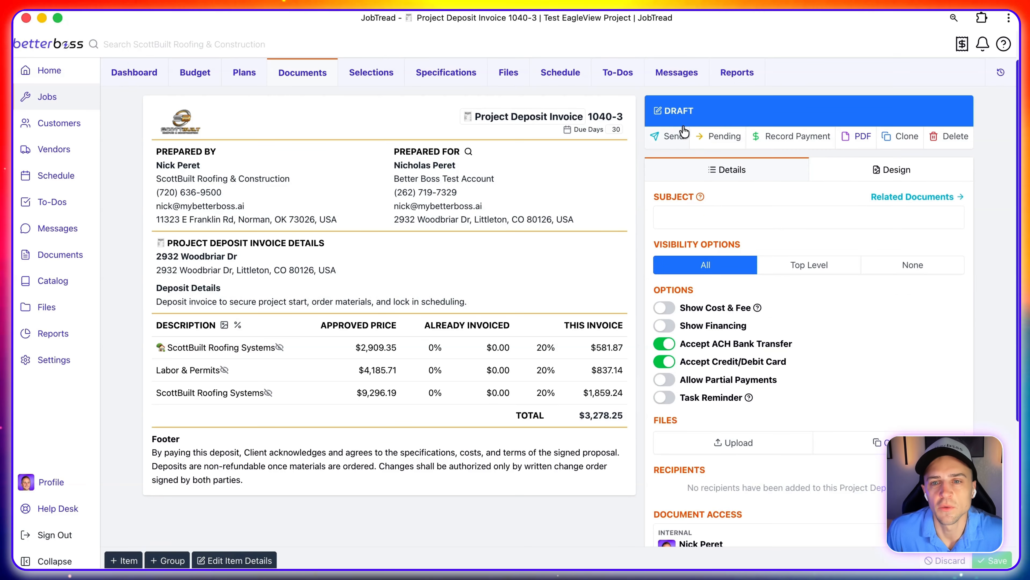
Mark the deposit invoice as pending and record a $3,278.25 payment dated today against it.
click(711, 135)
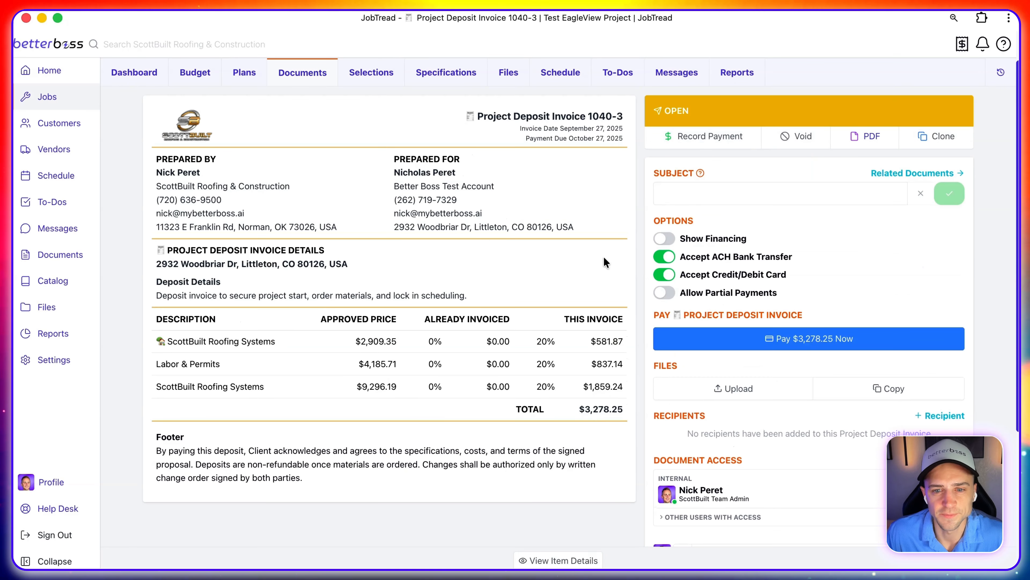
scroll(604, 262, up, 1)
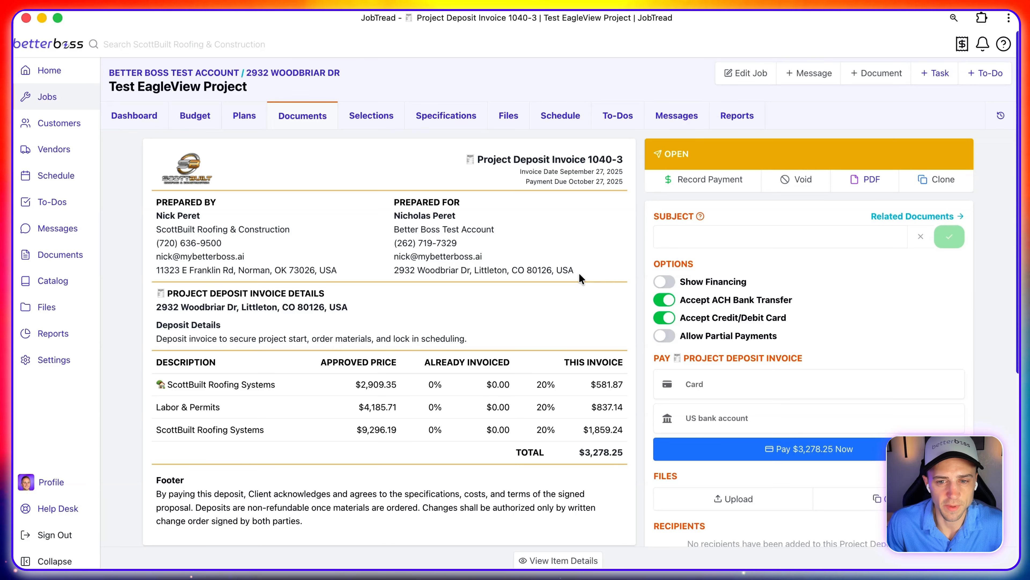
scroll(494, 346, up, 1)
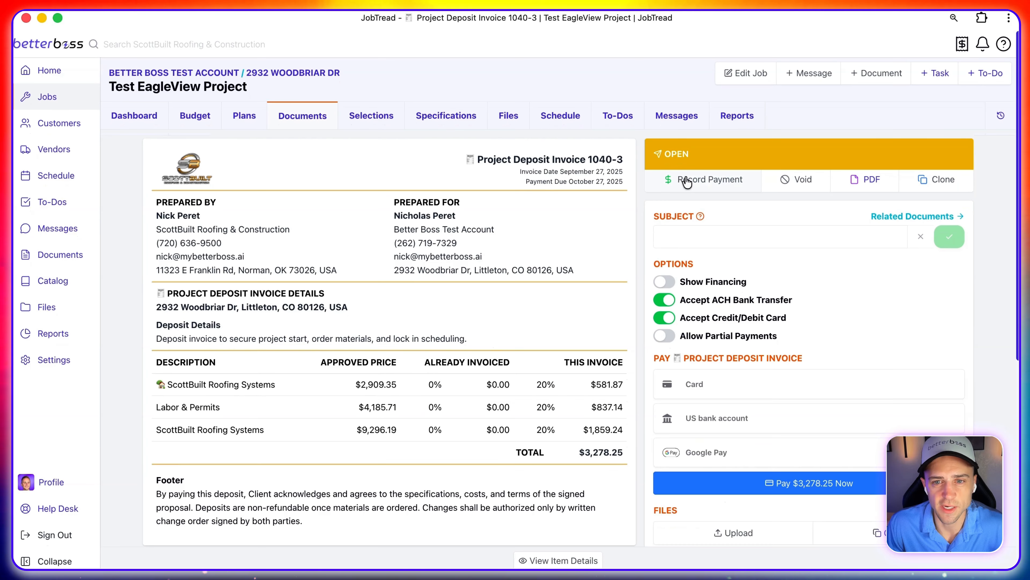
click(686, 181)
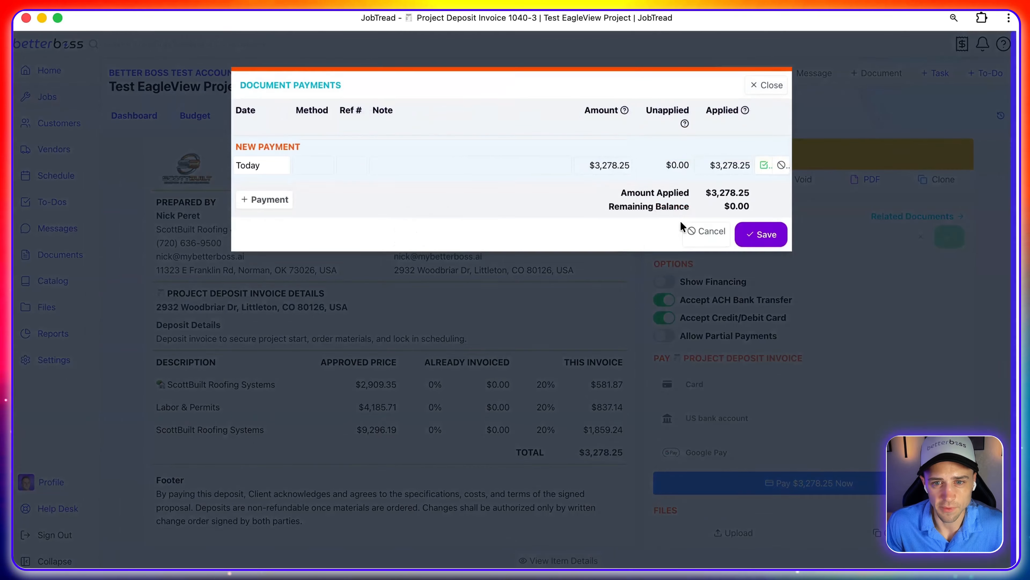
click(761, 232)
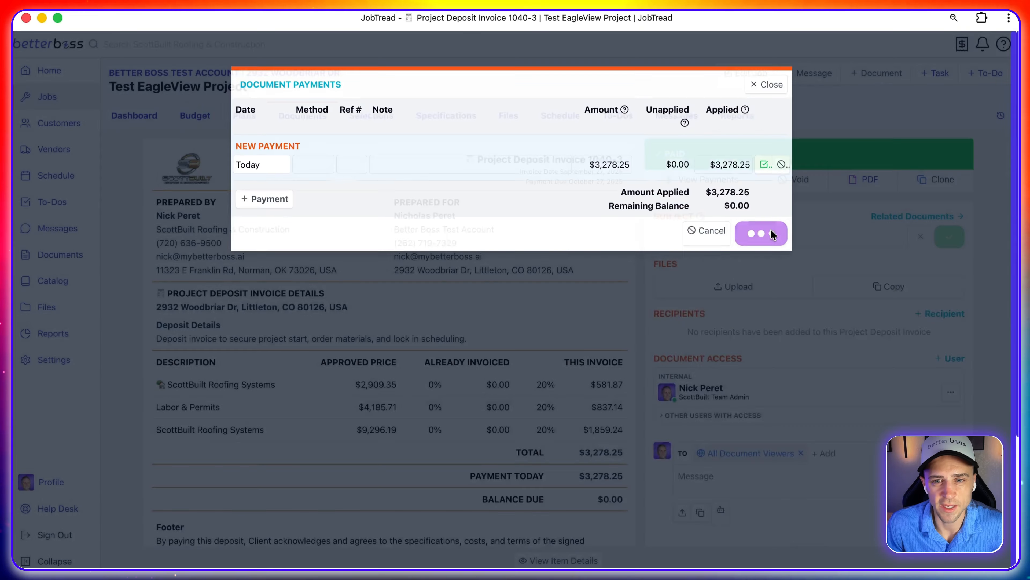
scroll(509, 359, down, 3)
scroll(509, 360, up, 5)
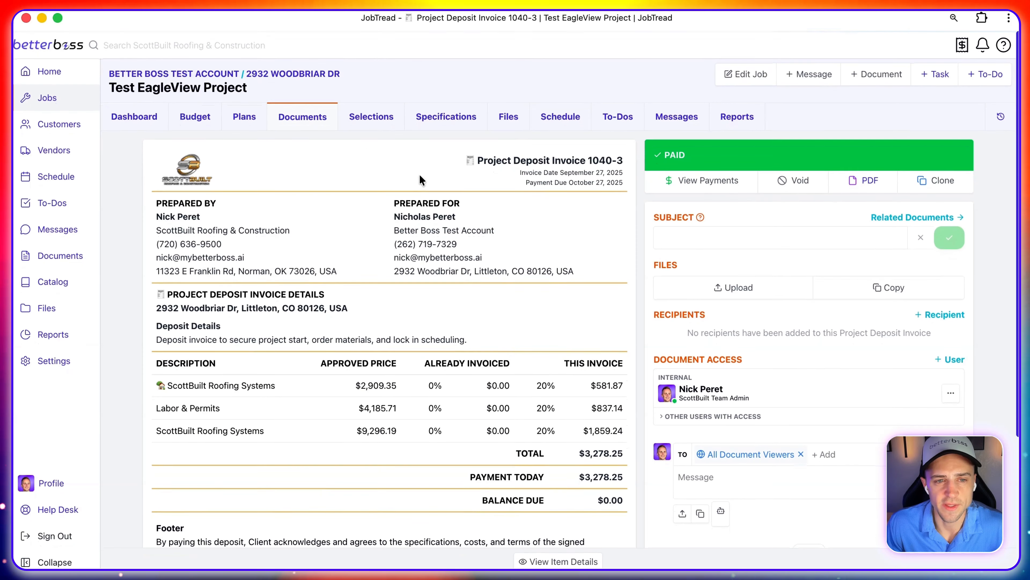
Create a Subcontractor Bid Request for Test Vendor Roofing Sub with the Remove felt to deck - layer and Labor – Price Per Square items.
click(300, 117)
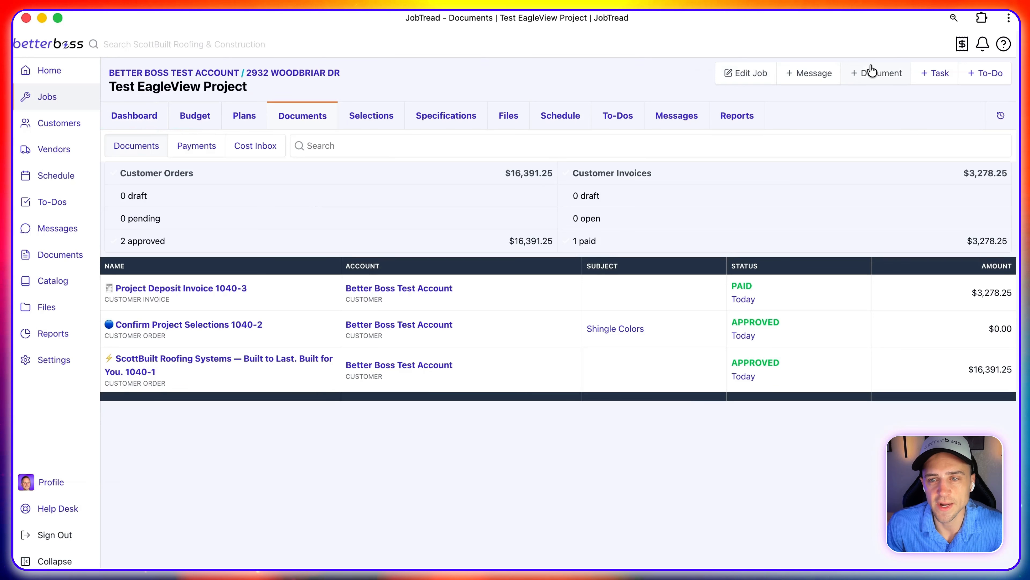
click(872, 73)
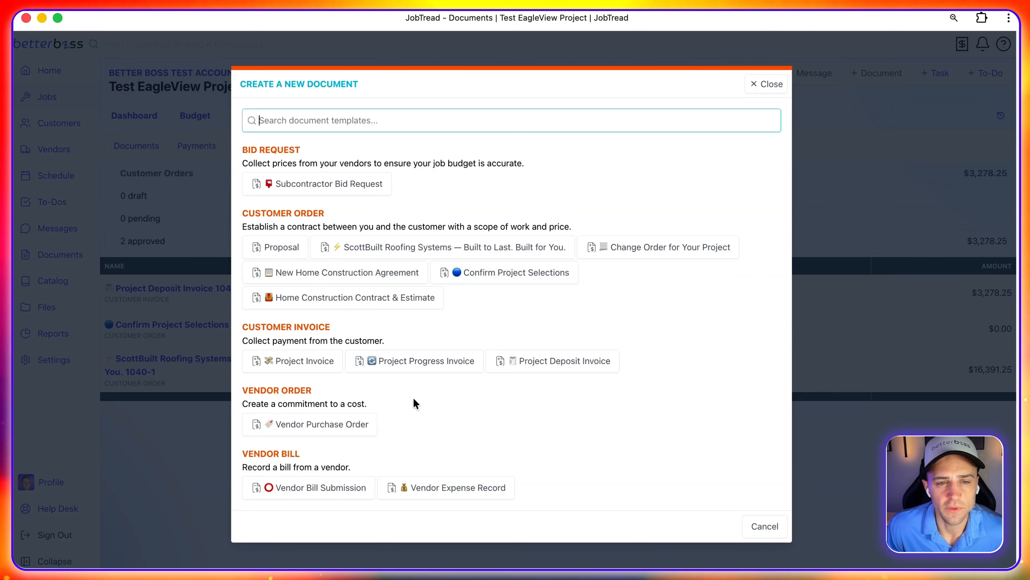
click(322, 186)
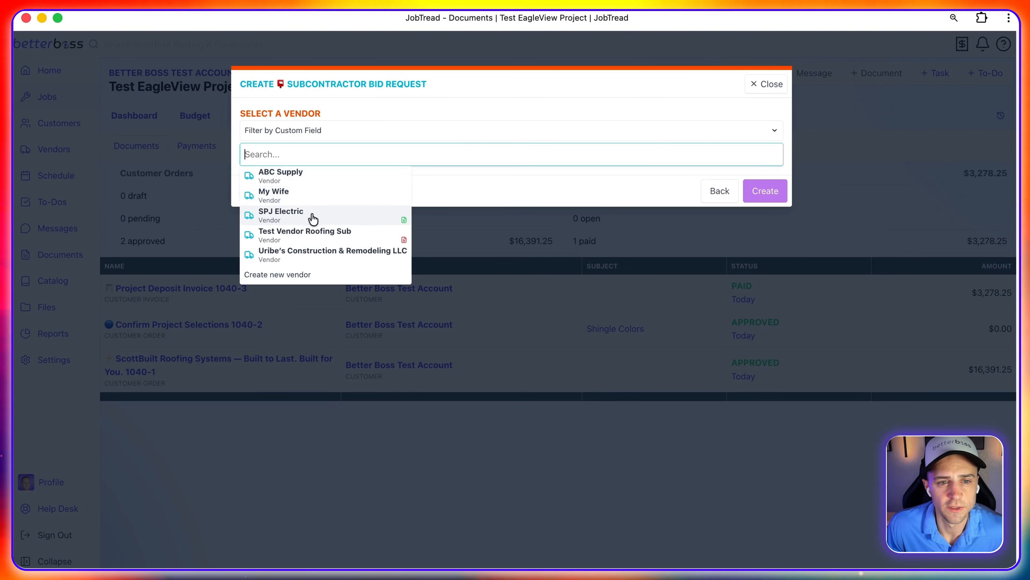
click(310, 235)
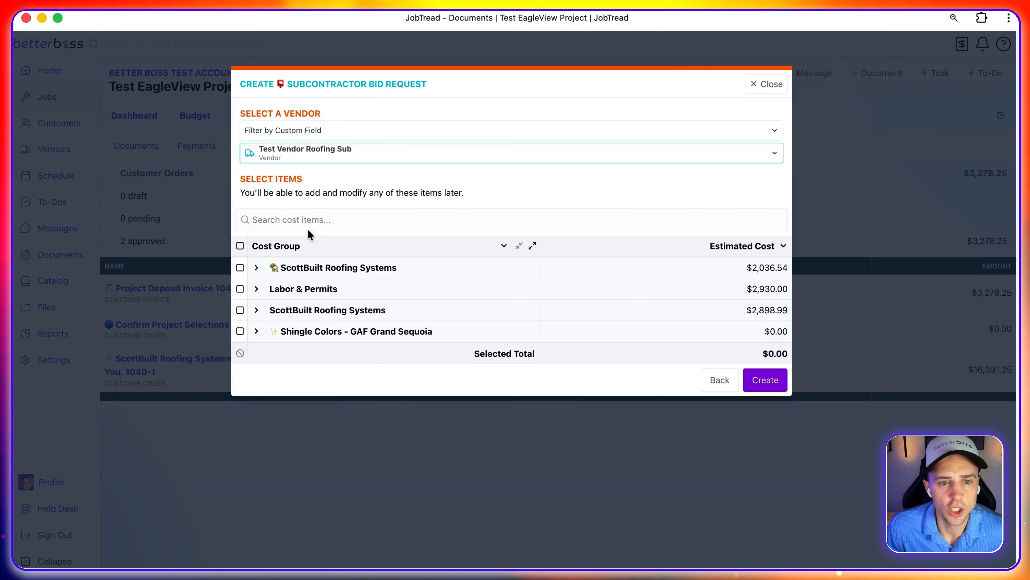
click(257, 289)
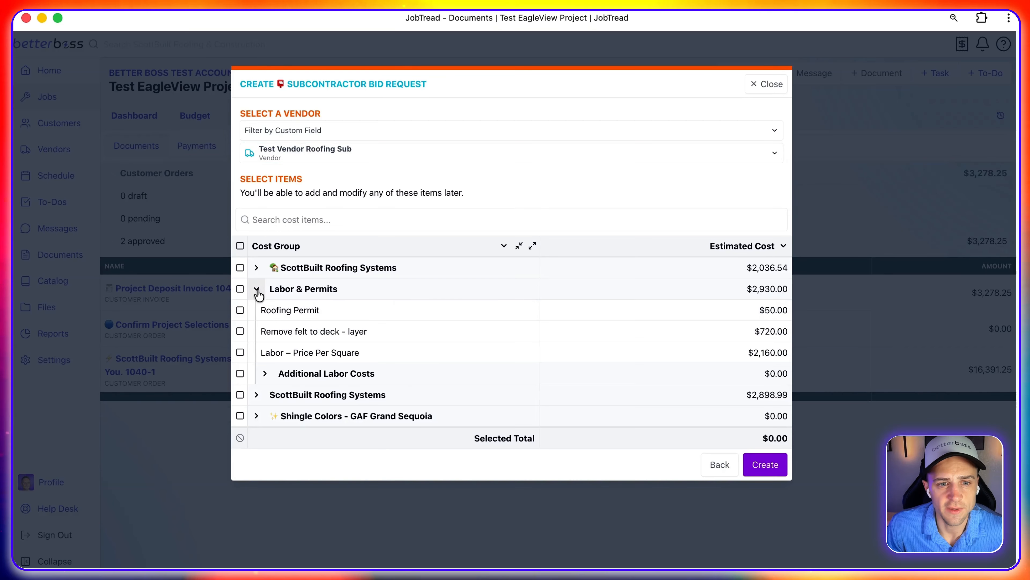
click(241, 331)
click(241, 353)
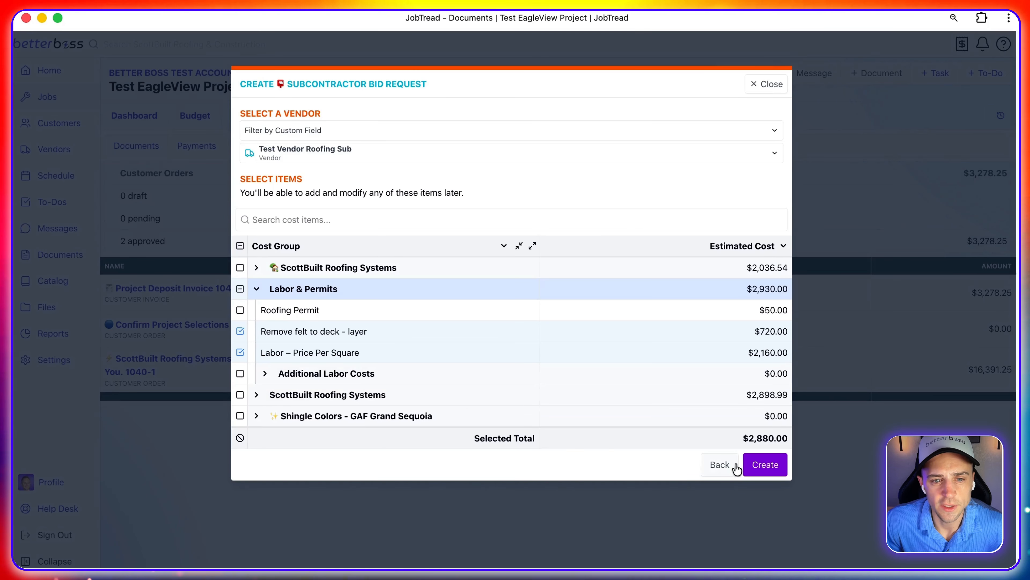
click(773, 463)
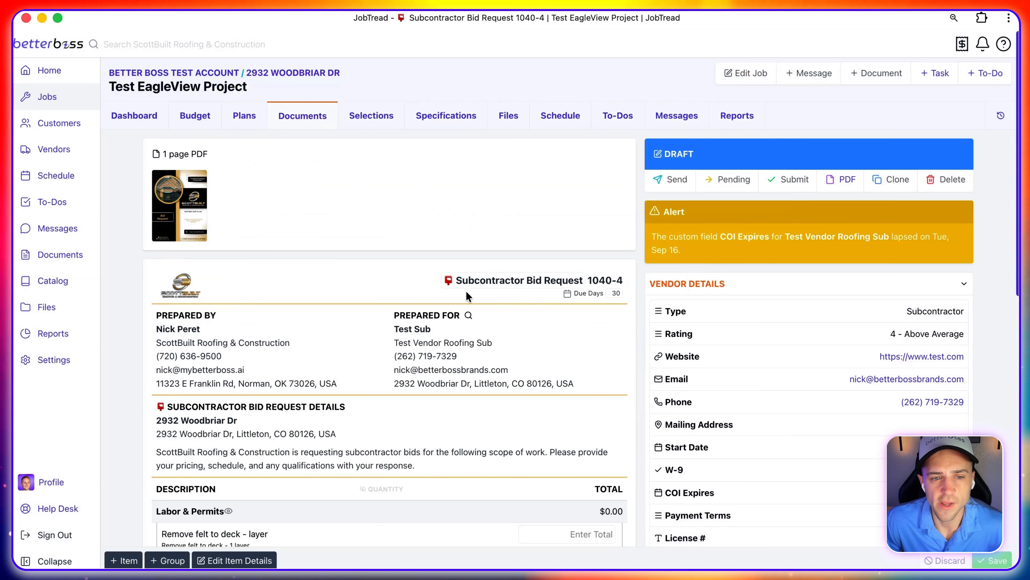
Pull the unit costs of all bid request items from the budget, save, and close the item details.
scroll(466, 295, down, 4)
scroll(500, 384, down, 1)
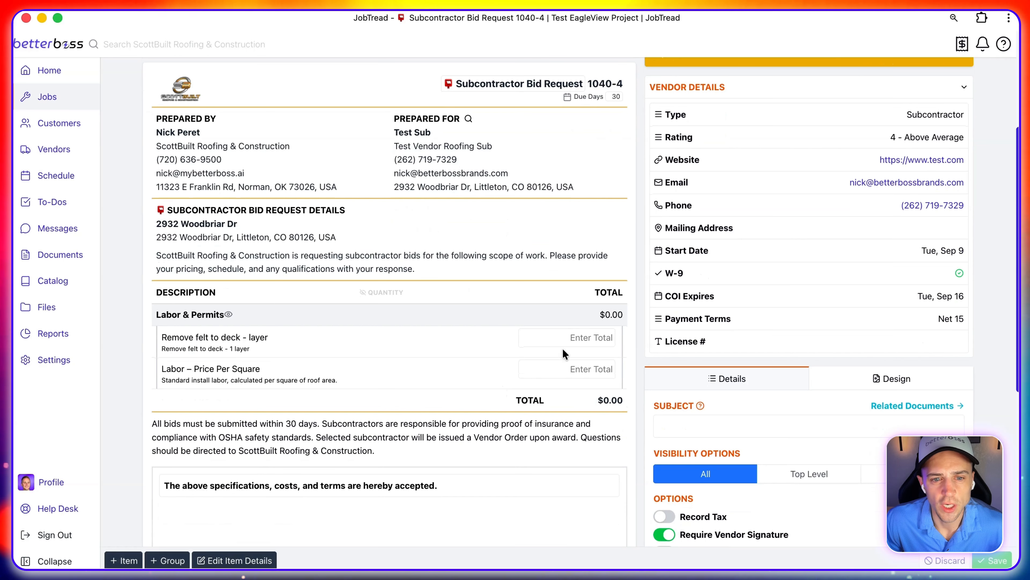
click(239, 552)
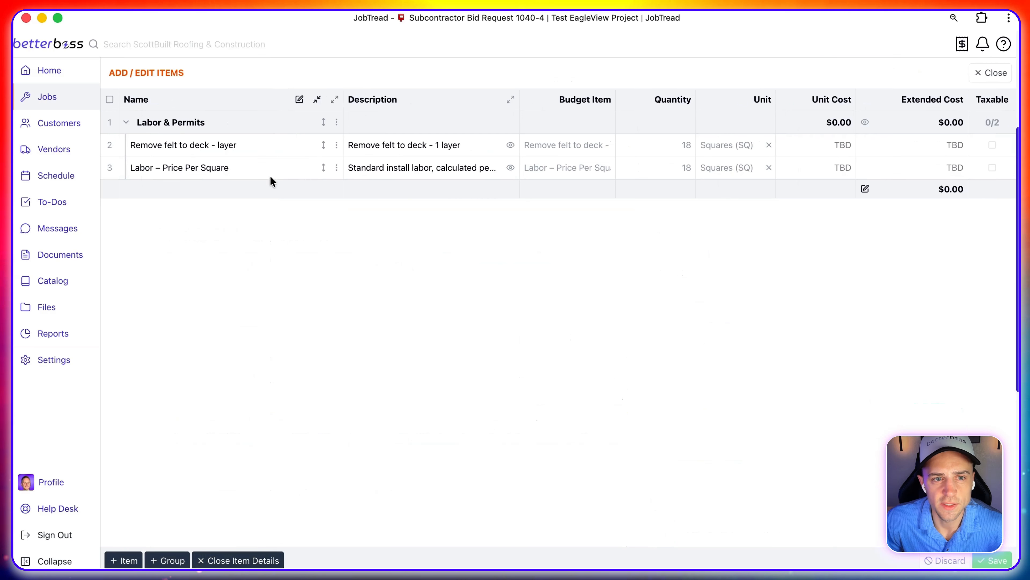
click(110, 99)
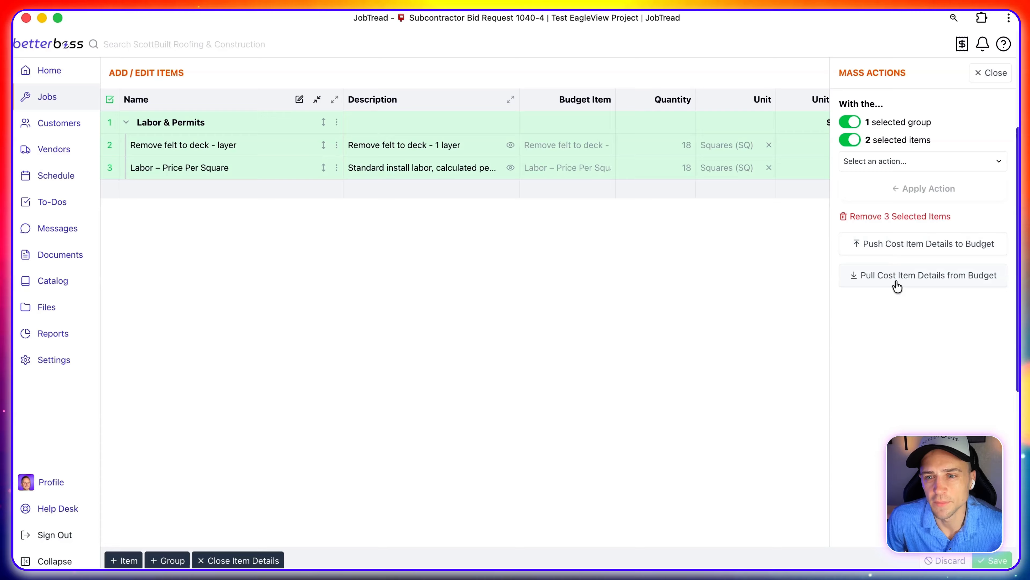
click(895, 279)
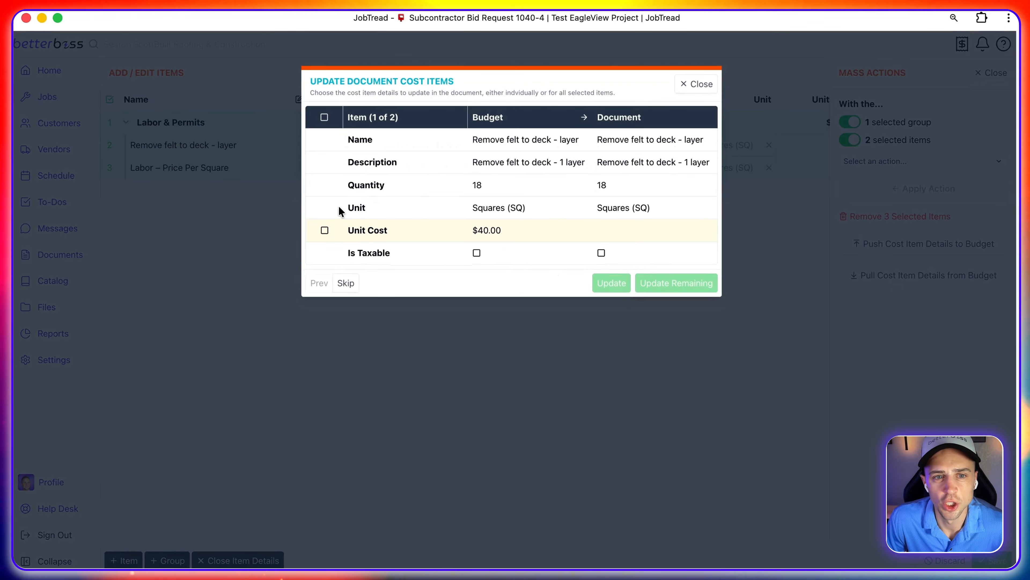
click(325, 118)
click(685, 284)
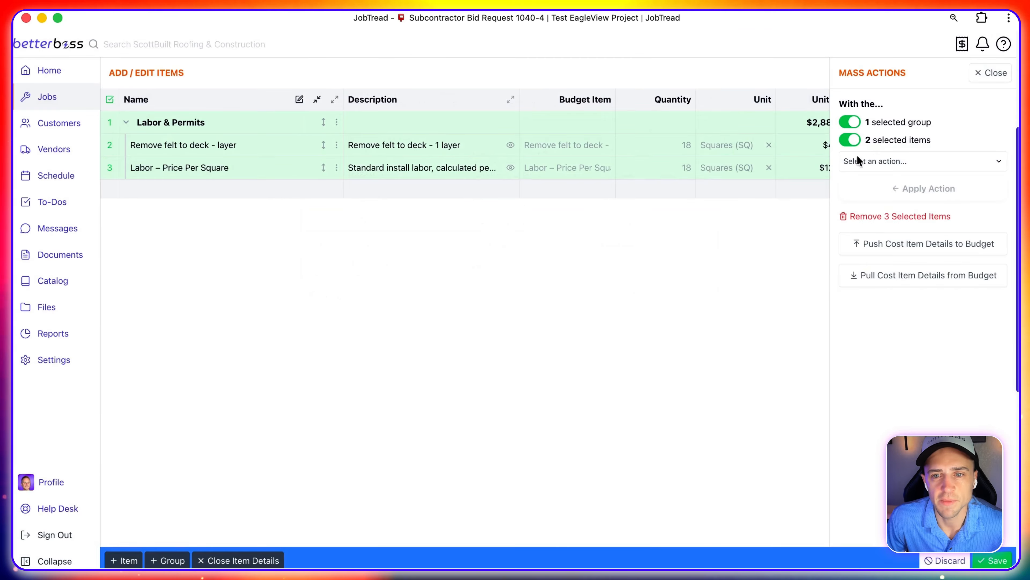
click(995, 74)
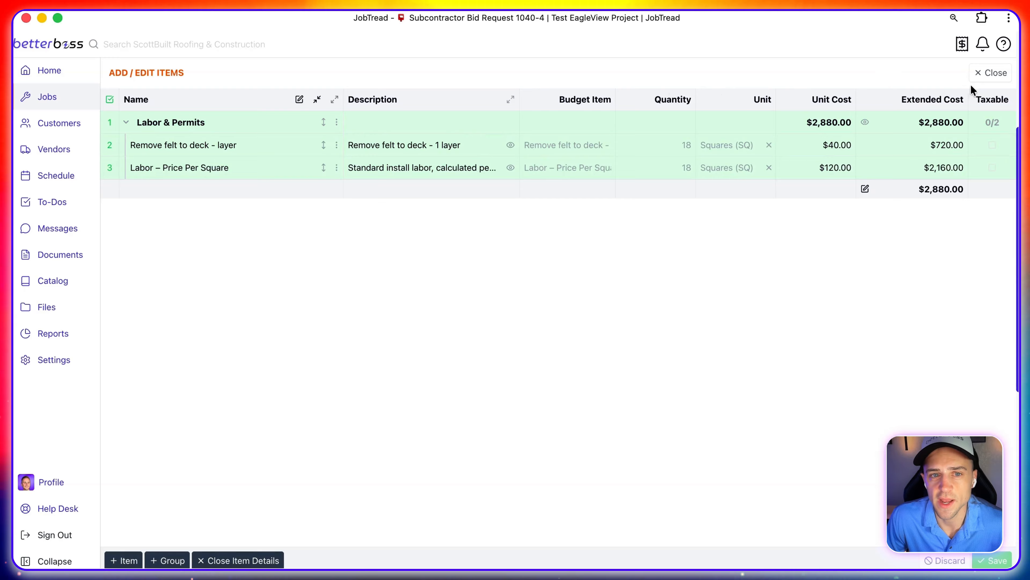
click(980, 79)
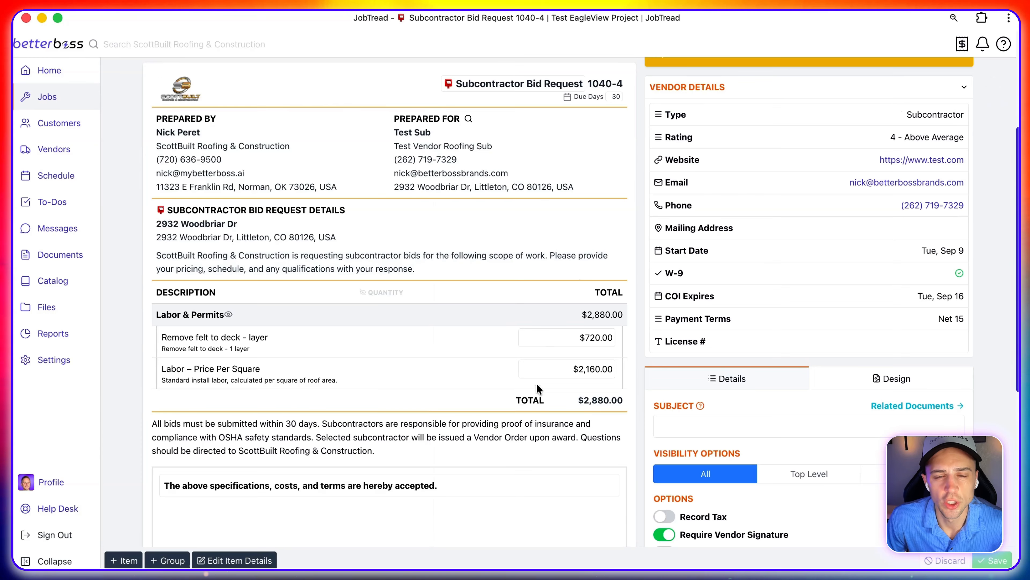
Review the bid request and its sending options for recipients, additional vendors and email message without sending it.
scroll(537, 384, down, 6)
scroll(537, 384, up, 8)
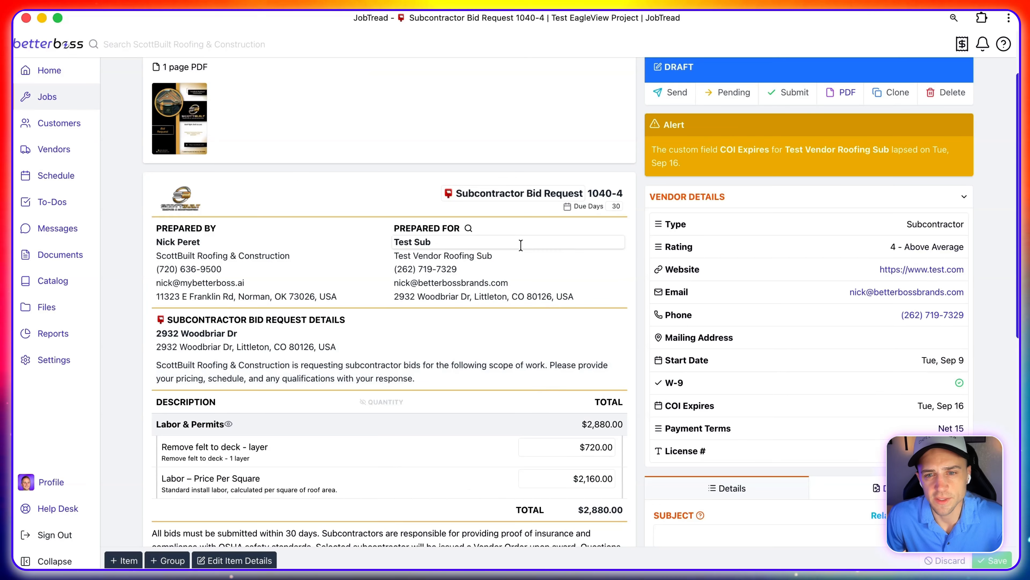
scroll(521, 245, up, 2)
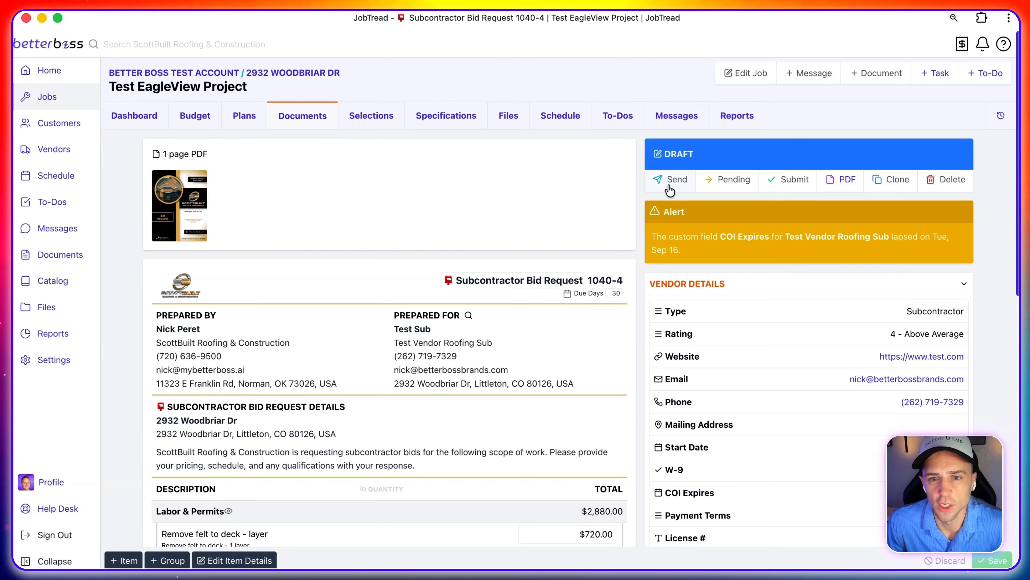
click(671, 189)
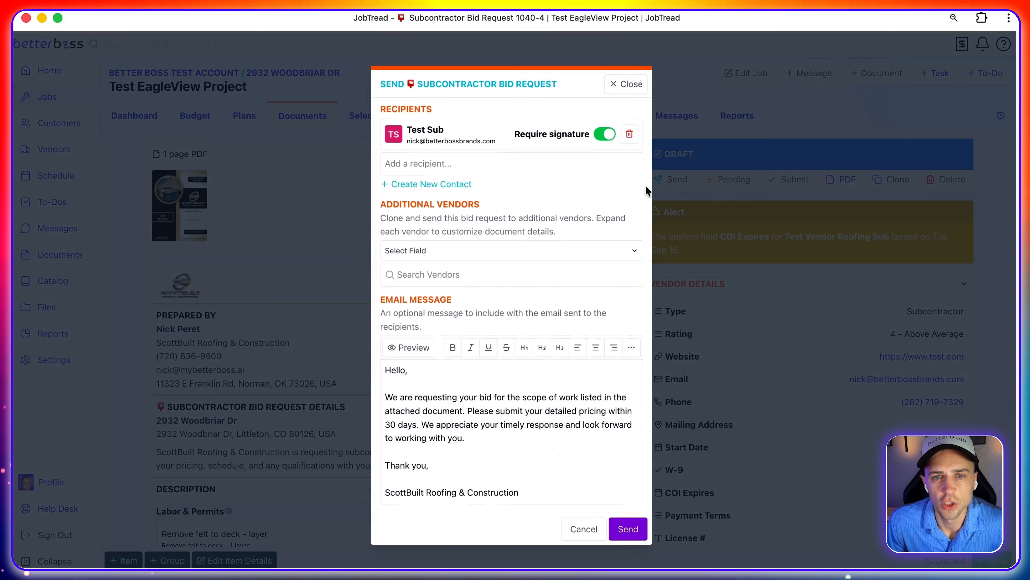
click(626, 85)
Mark the bid request as pending, draw a freehand vendor signature on it, and submit it.
click(732, 180)
scroll(496, 336, down, 8)
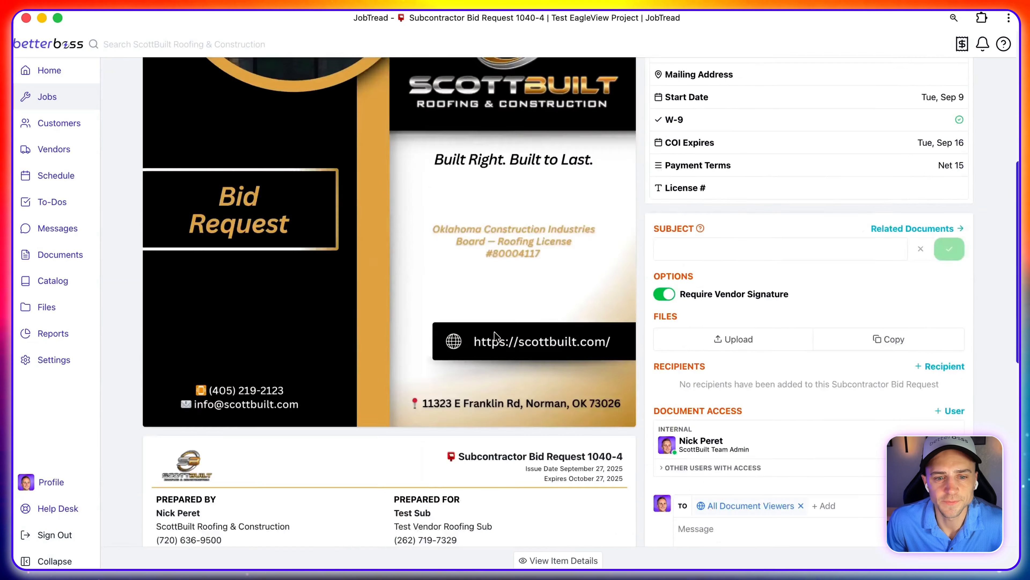
scroll(494, 336, down, 15)
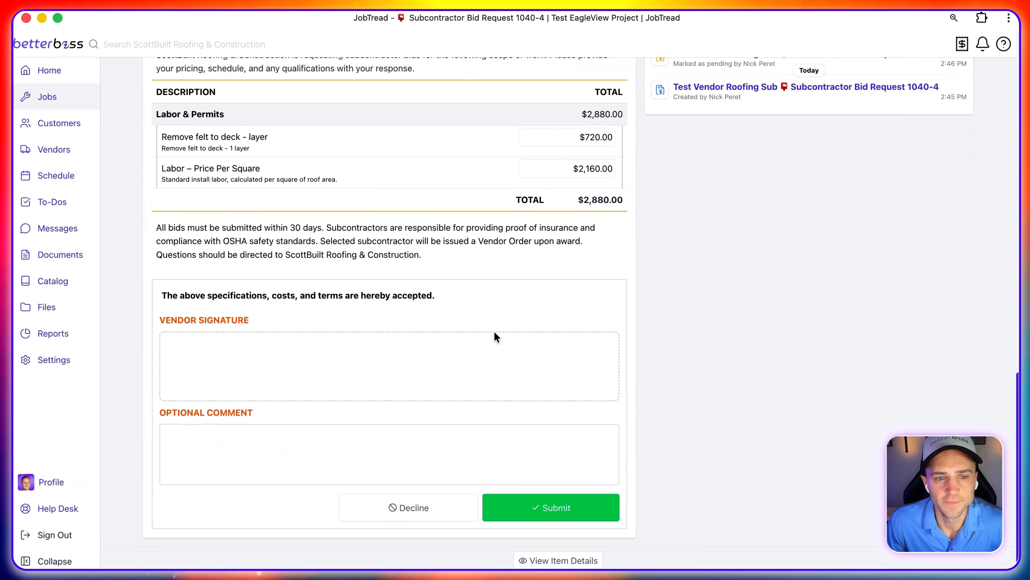
scroll(331, 361, up, 15)
scroll(331, 362, down, 14)
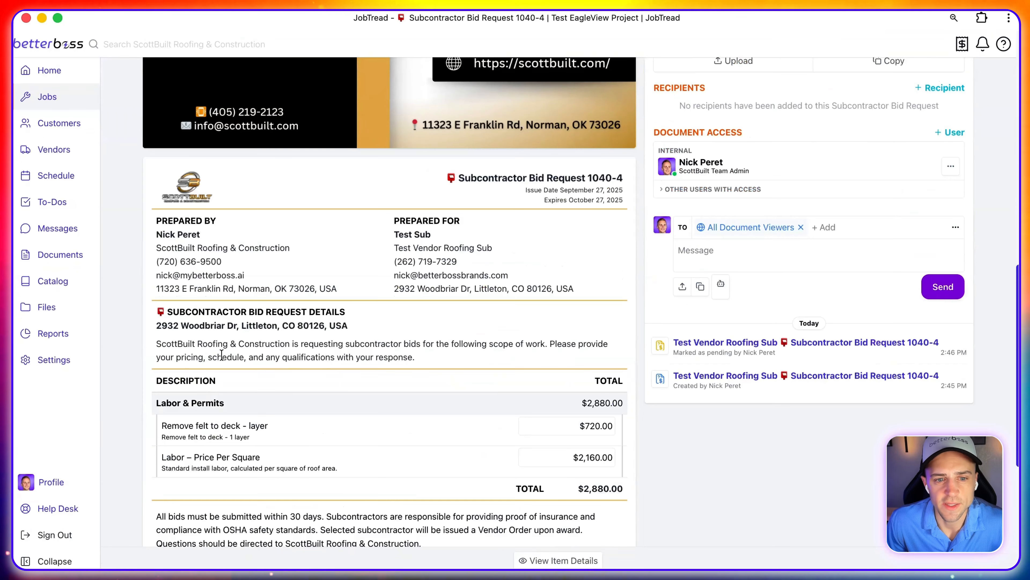
scroll(209, 377, down, 3)
drag(199, 361, 393, 373)
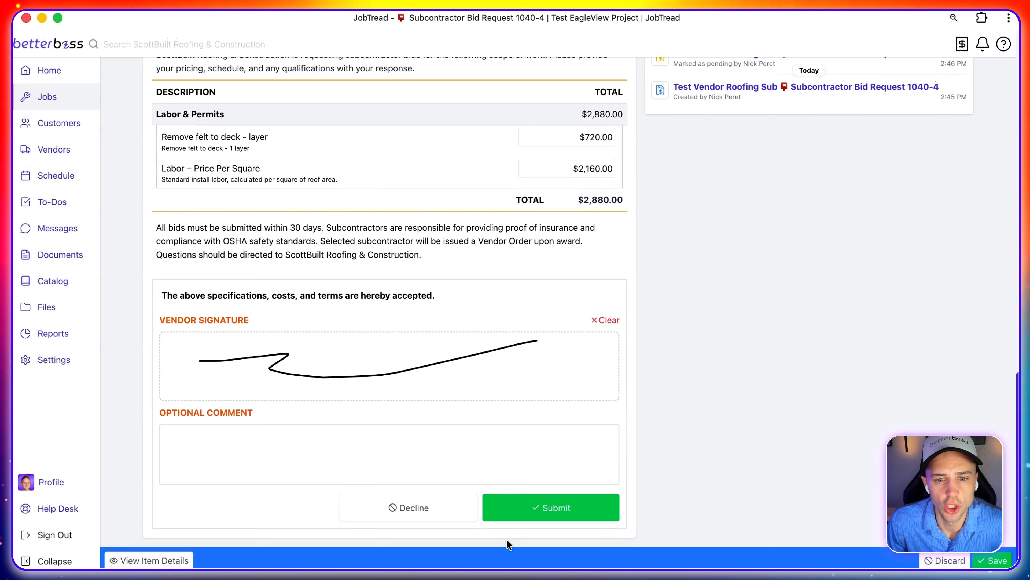
click(530, 517)
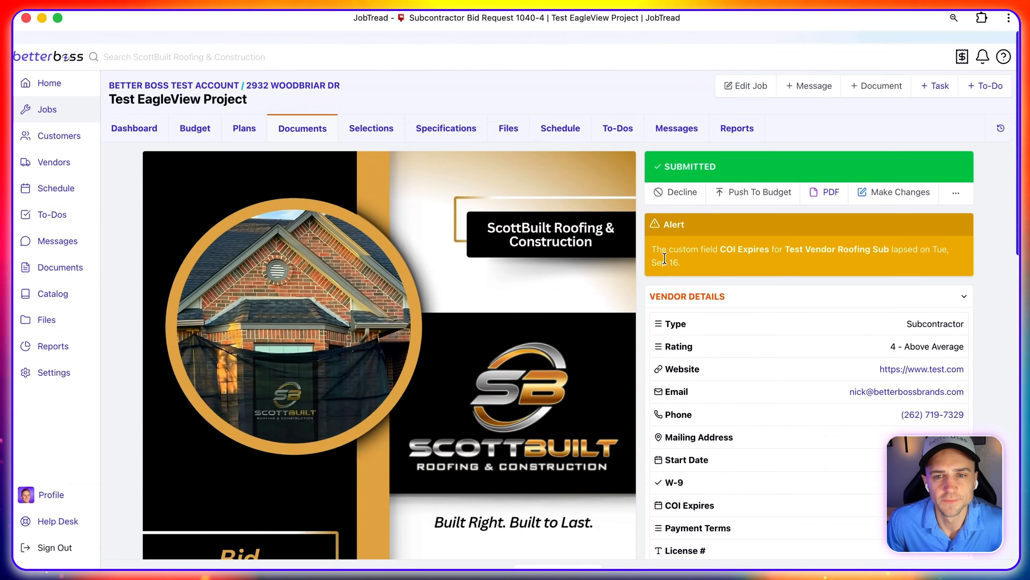
scroll(664, 258, down, 2)
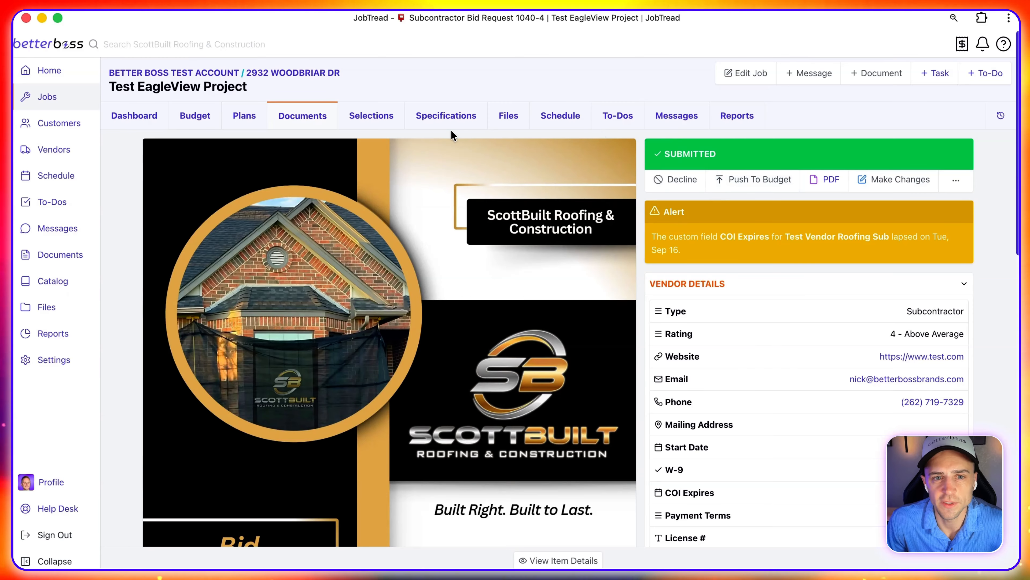
Reopen the Subcontractor Bid Request from the job's documents and start creating another new document.
click(305, 124)
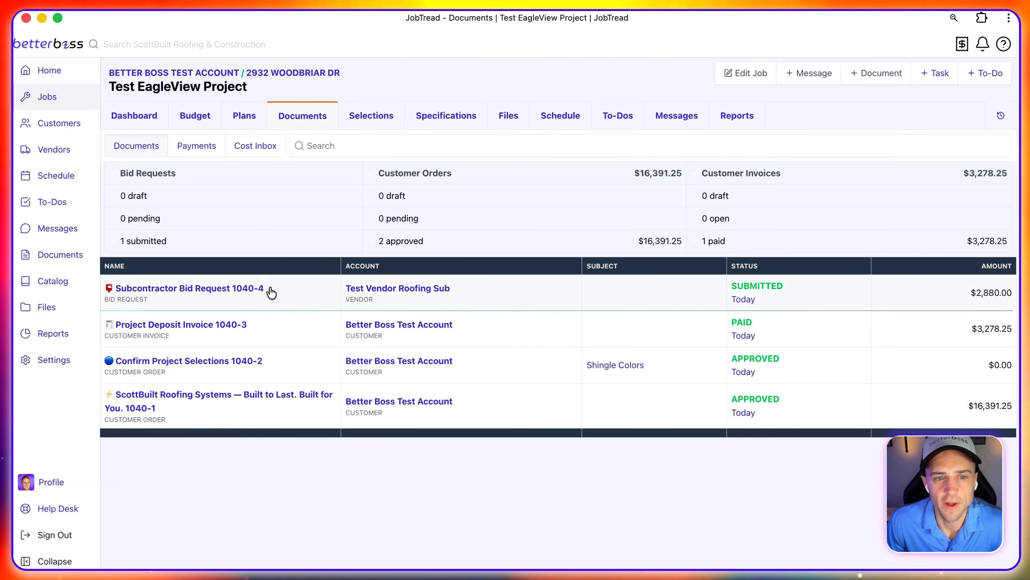
click(264, 300)
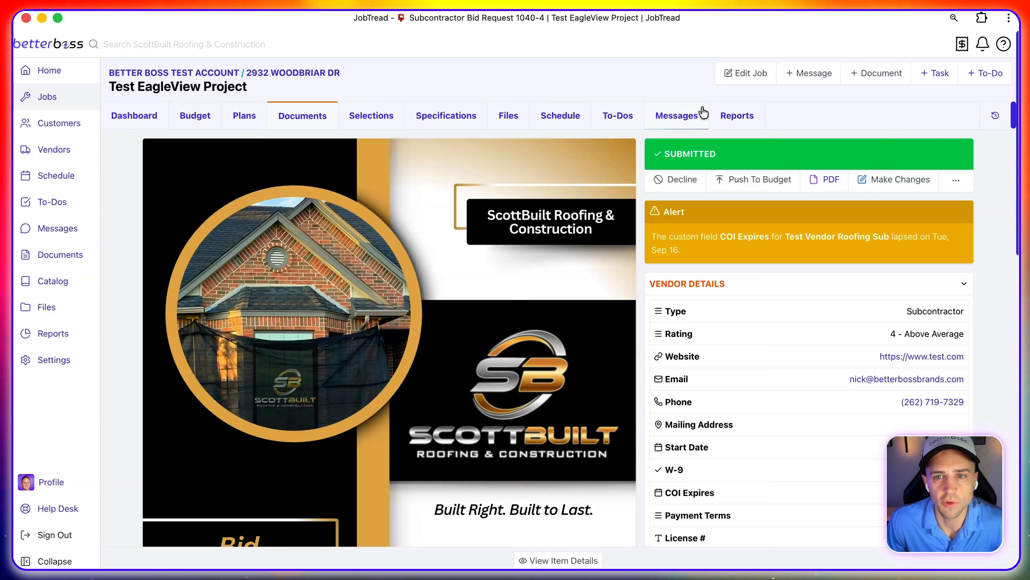
click(868, 74)
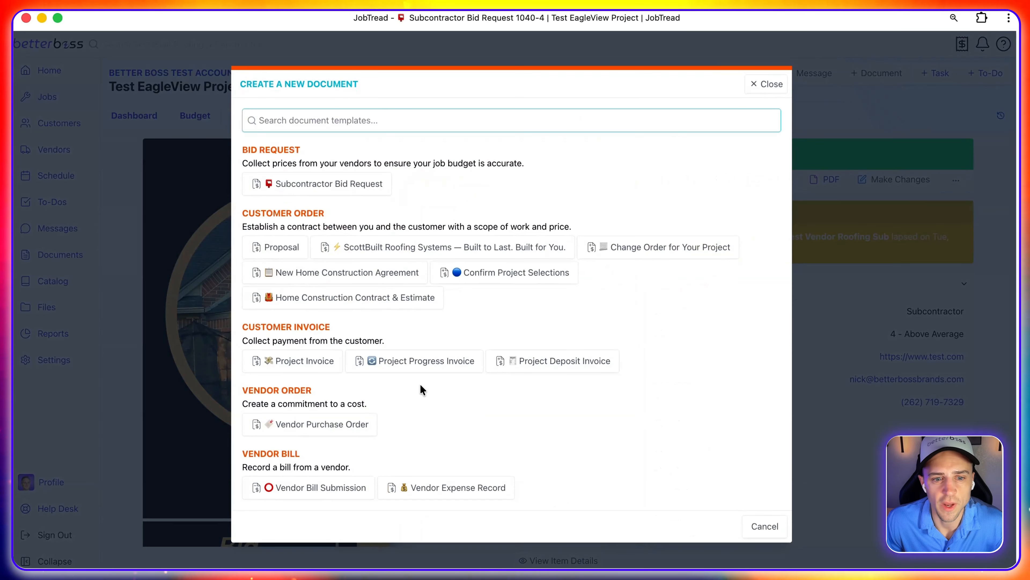